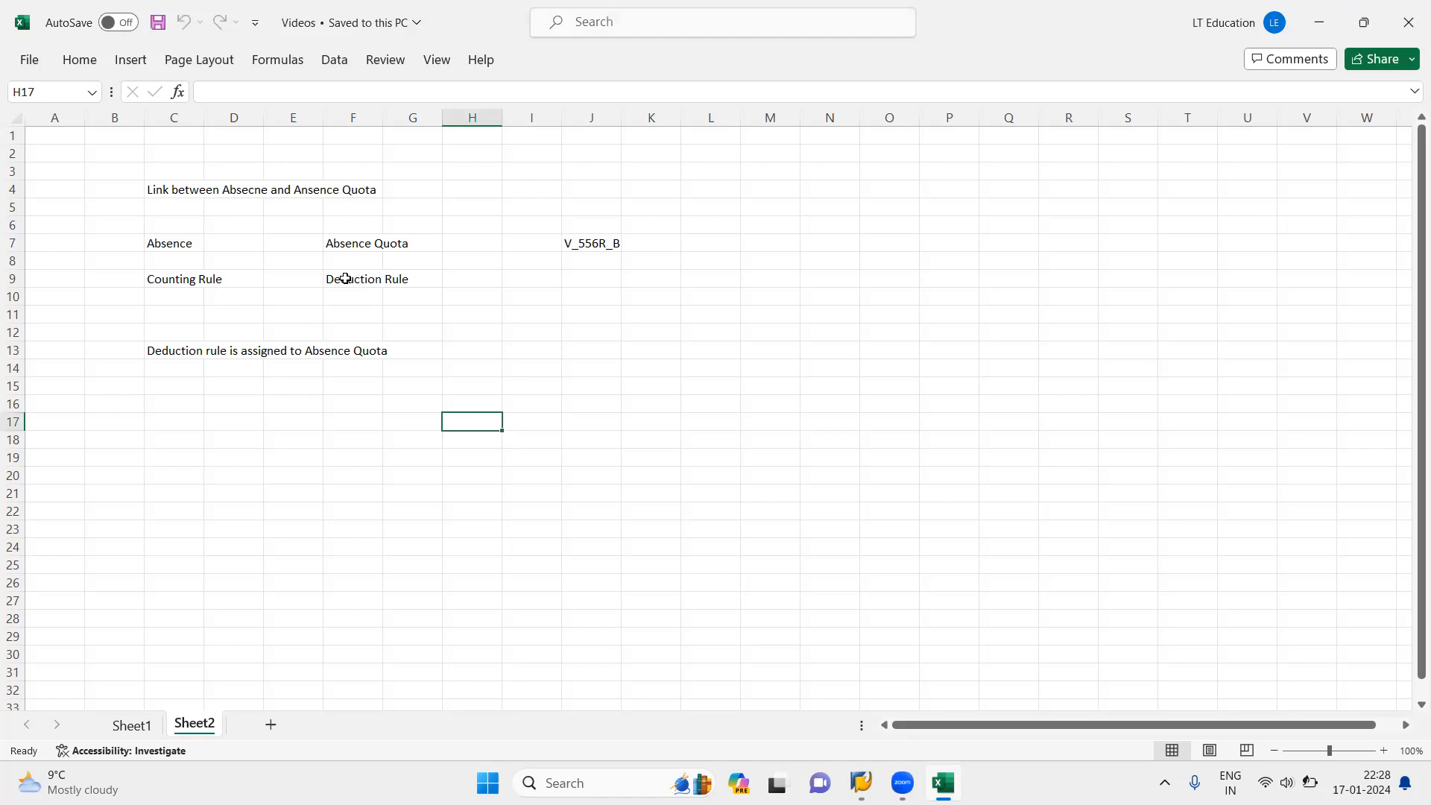
{"action": "left_click", "coordinate": [171, 286]}
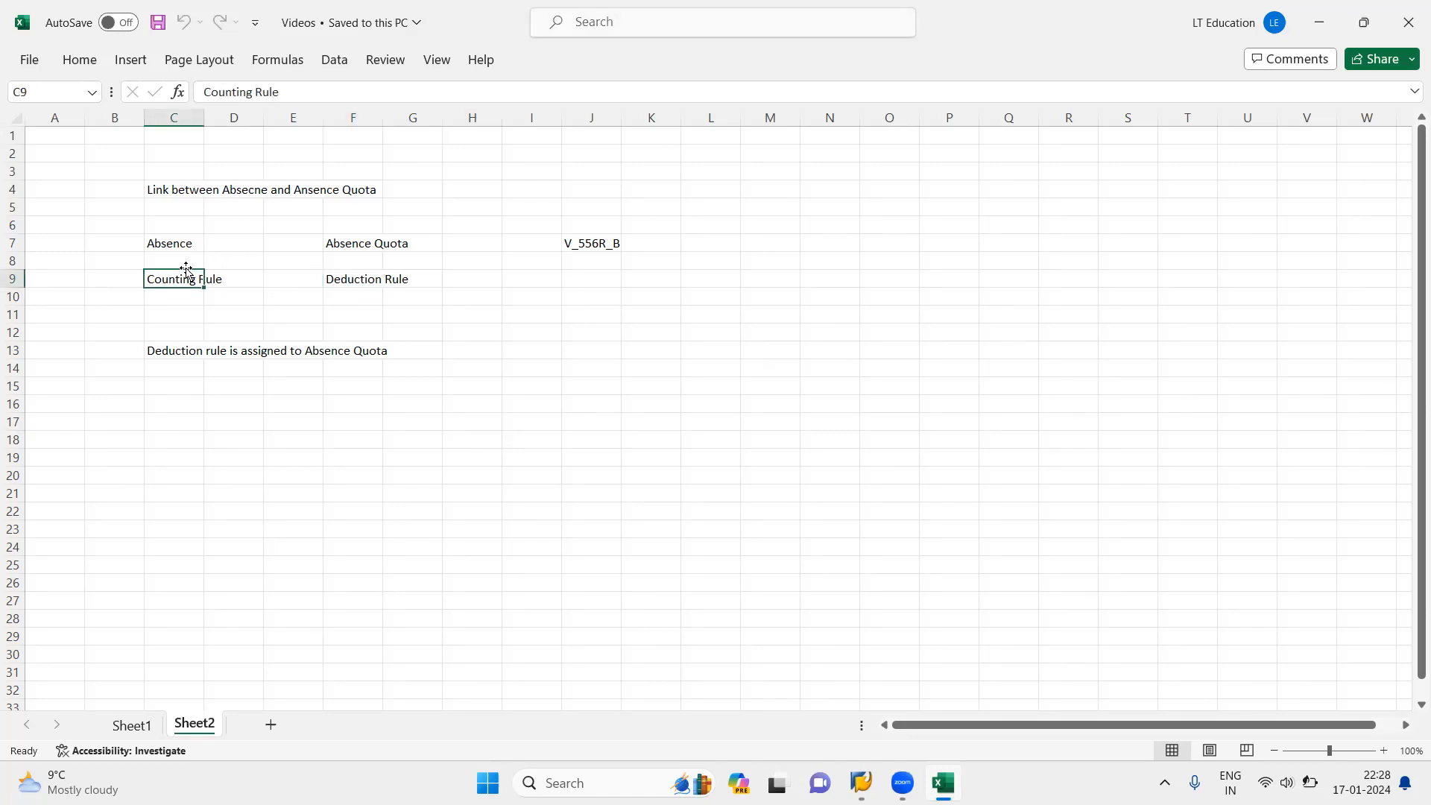
{"action": "left_click", "coordinate": [140, 313]}
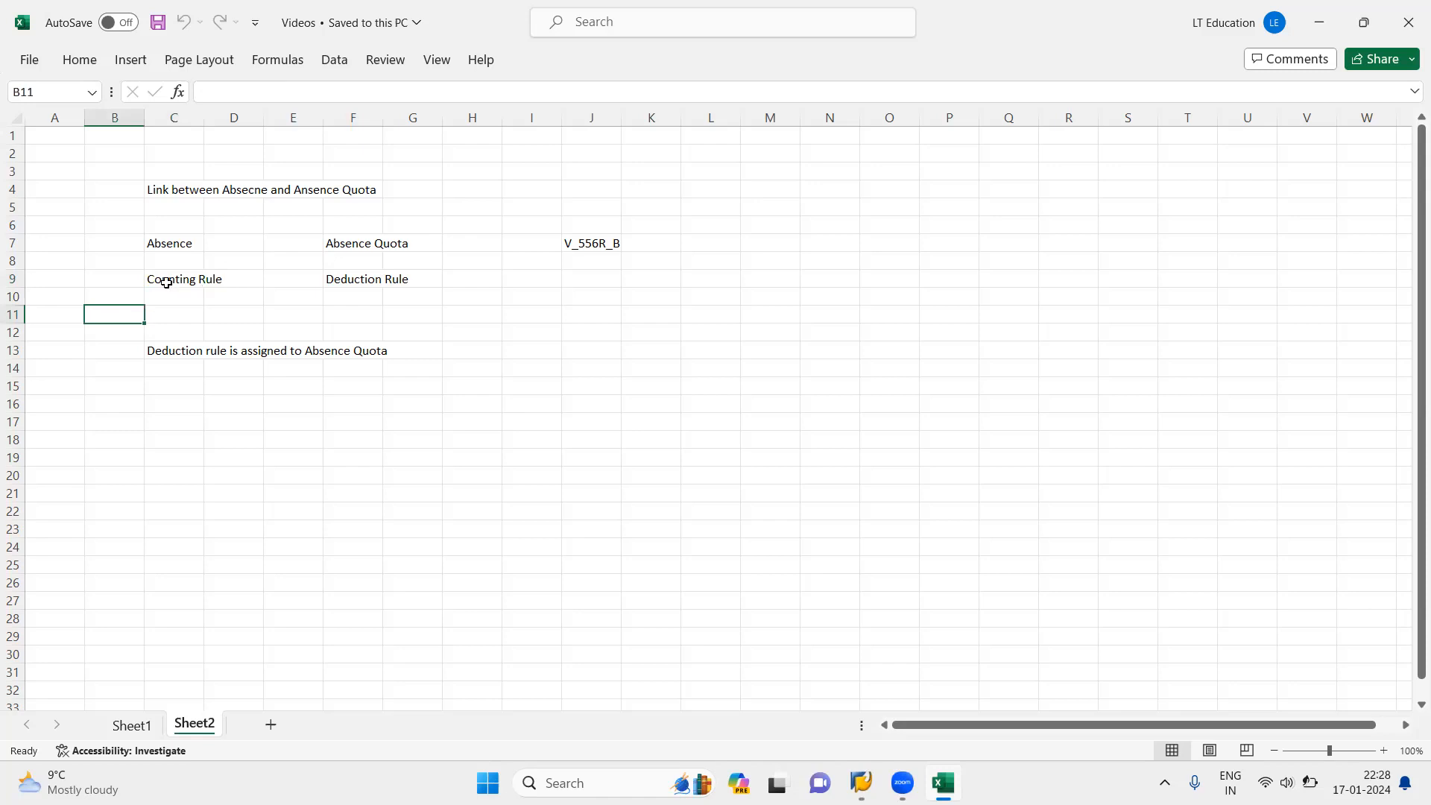
{"action": "left_click", "coordinate": [166, 243]}
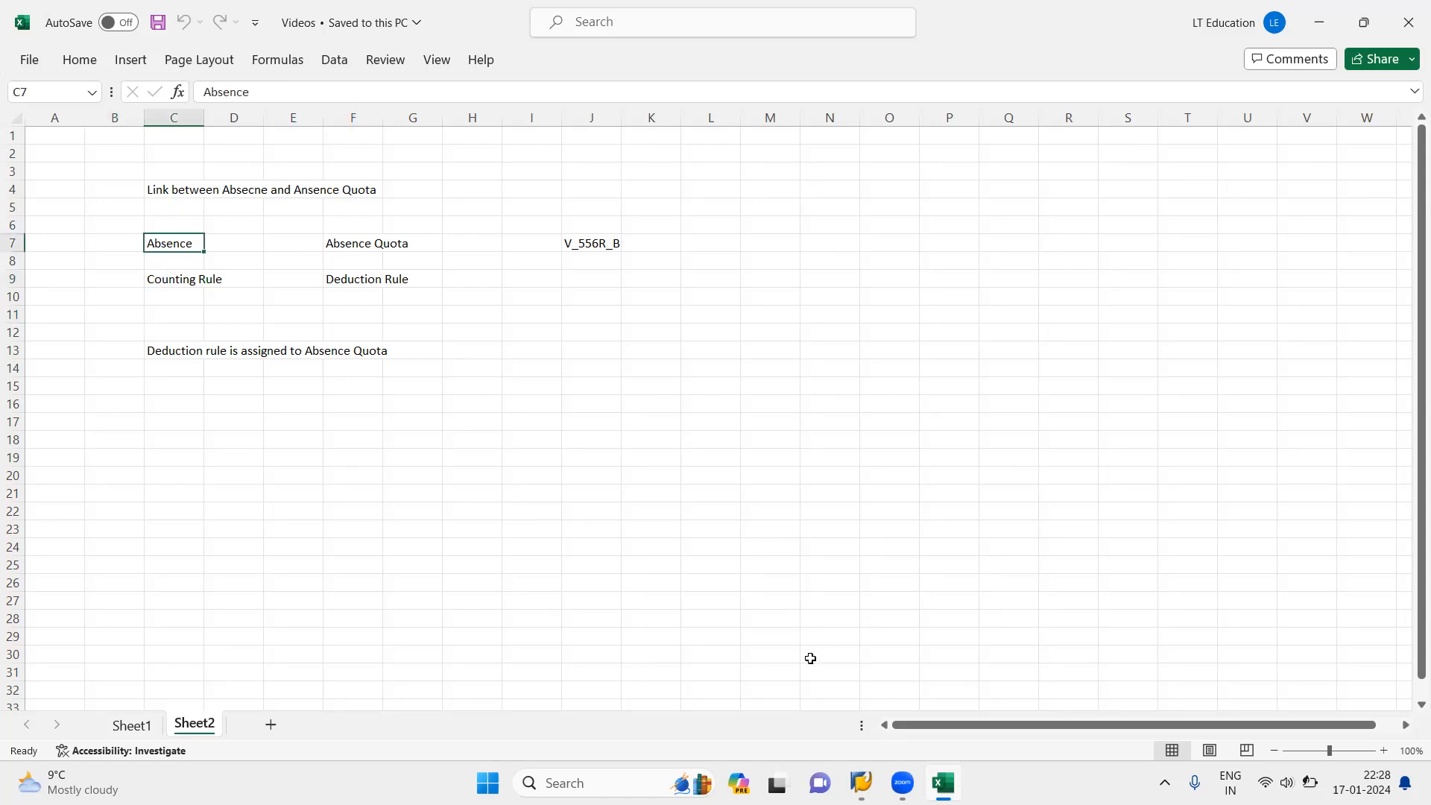
Step: Switch to the SAP Easy Access window and start transaction PA20 in a new session
{"action": "left_click", "coordinate": [861, 783]}
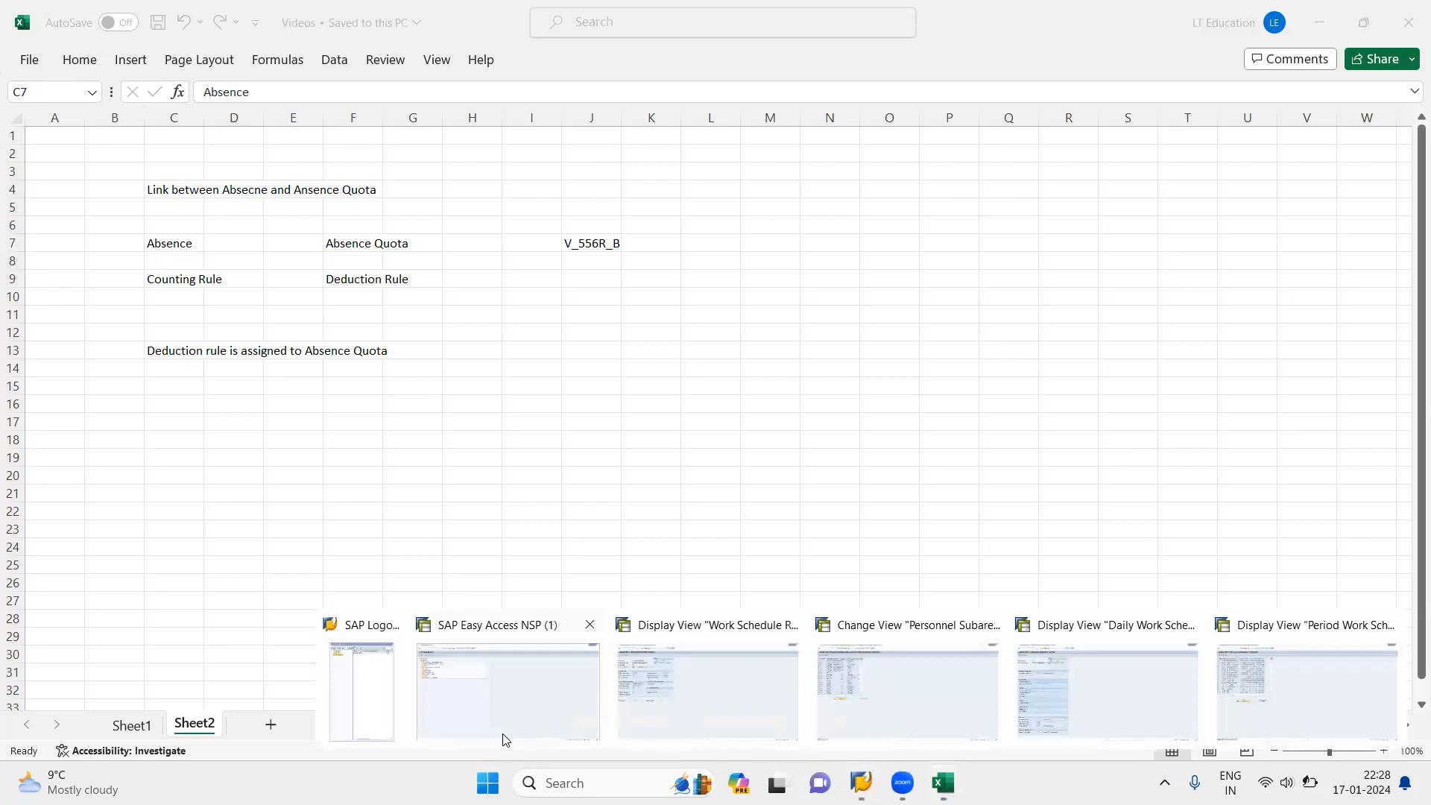
{"action": "left_click", "coordinate": [503, 734]}
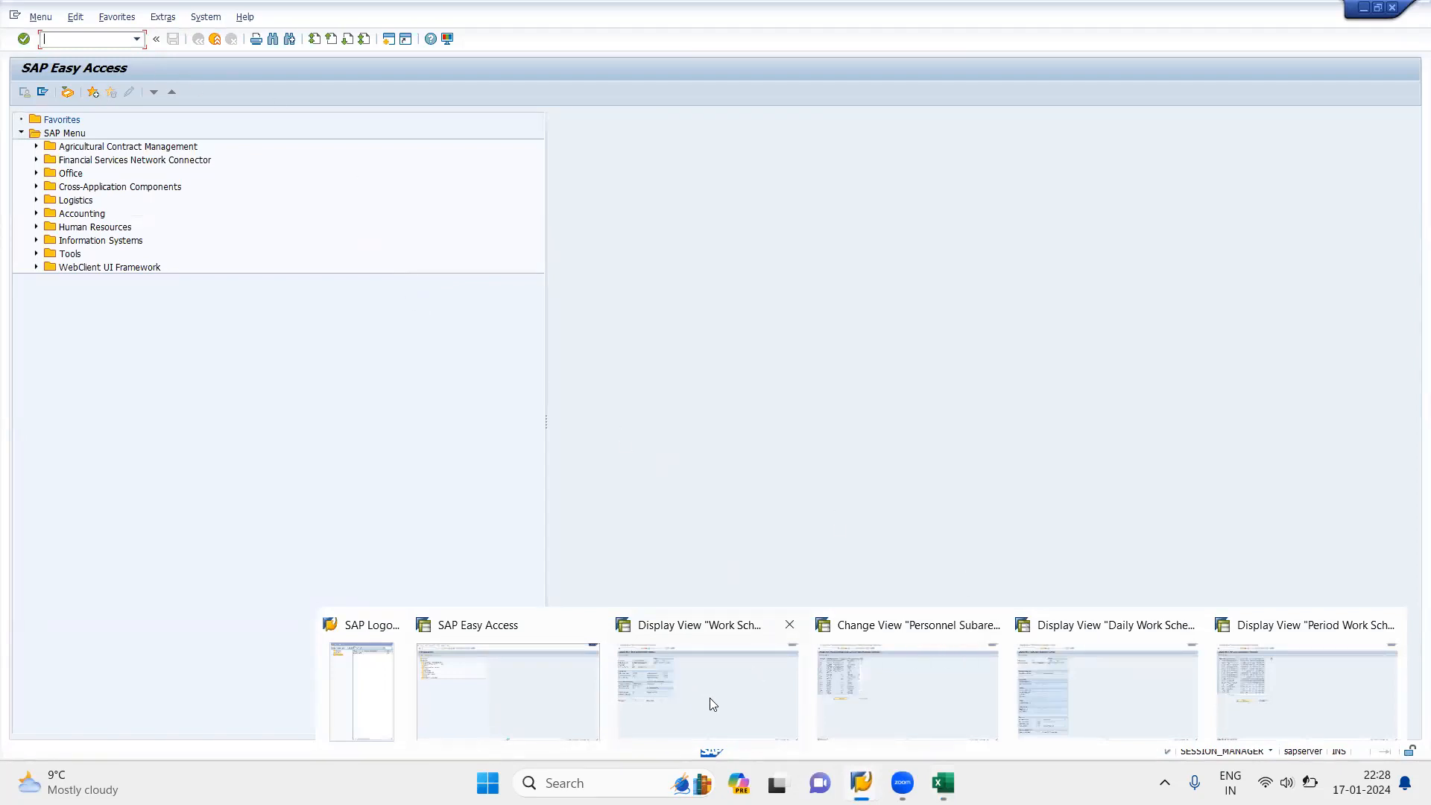
{"action": "left_click", "coordinate": [489, 694]}
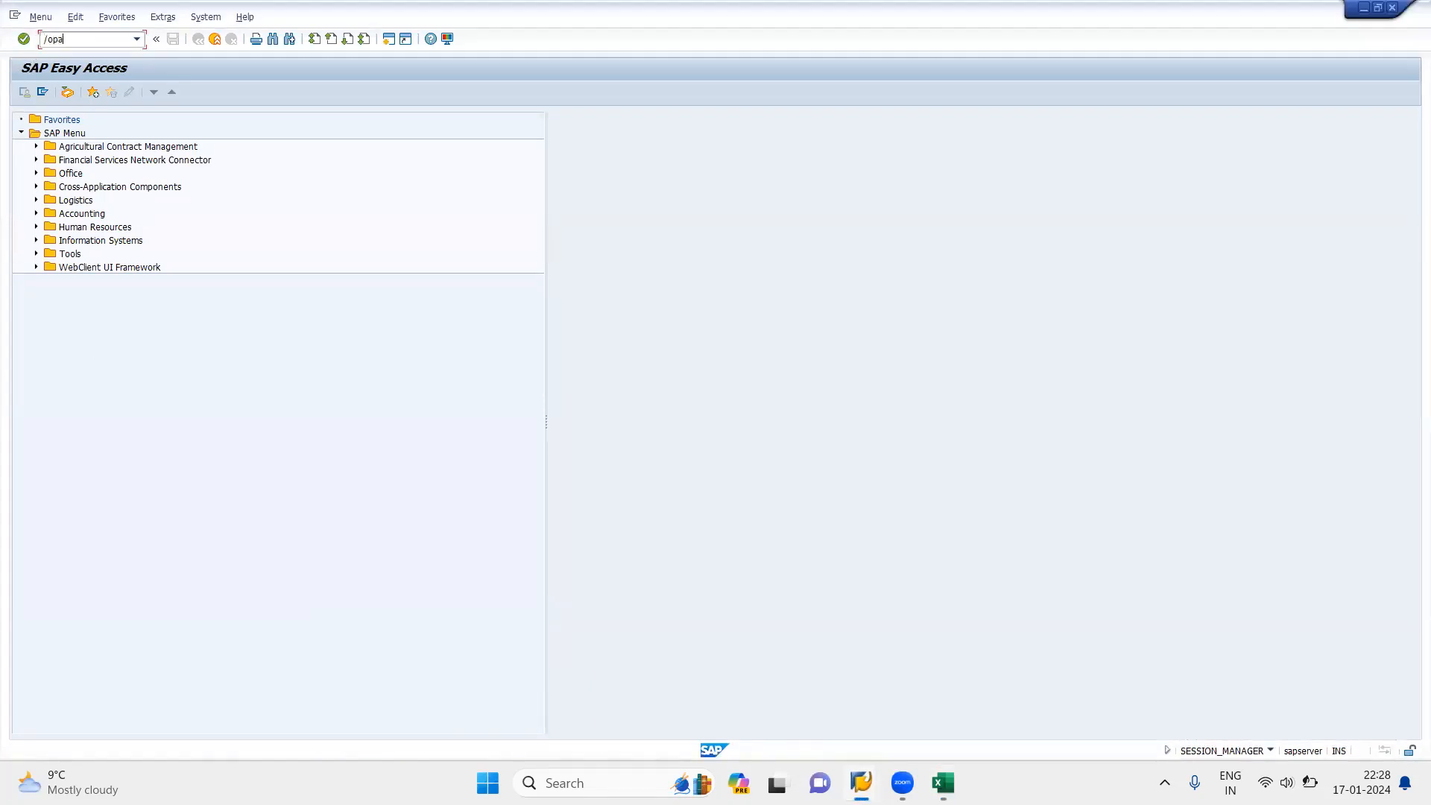
{"action": "key", "text": "Return"}
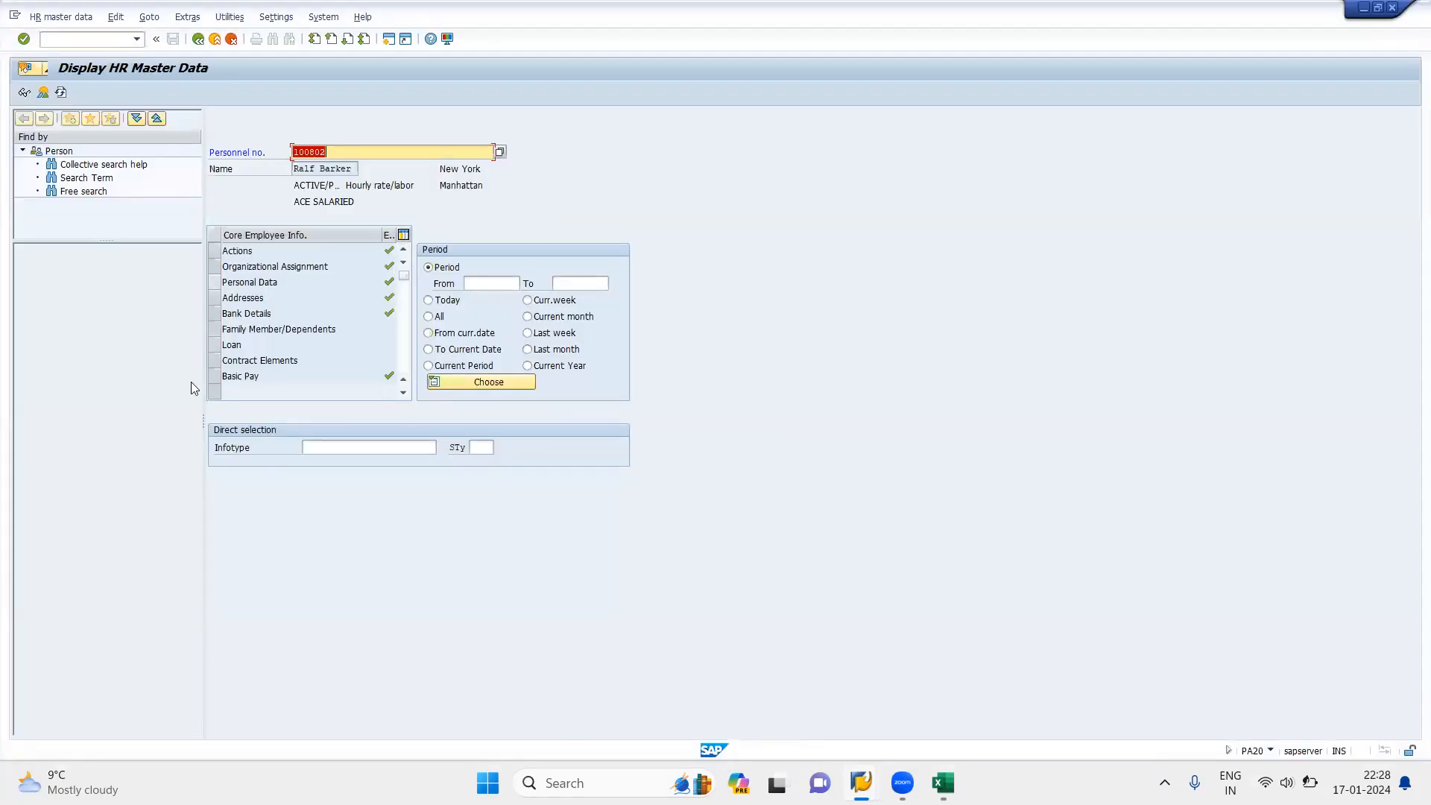
Step: Display infotype 0007, Planned Working Time, for the employee already entered
{"action": "left_click", "coordinate": [319, 447]}
{"action": "type", "text": "0007"}
{"action": "key", "text": "Return"}
{"action": "left_click", "coordinate": [43, 92]}
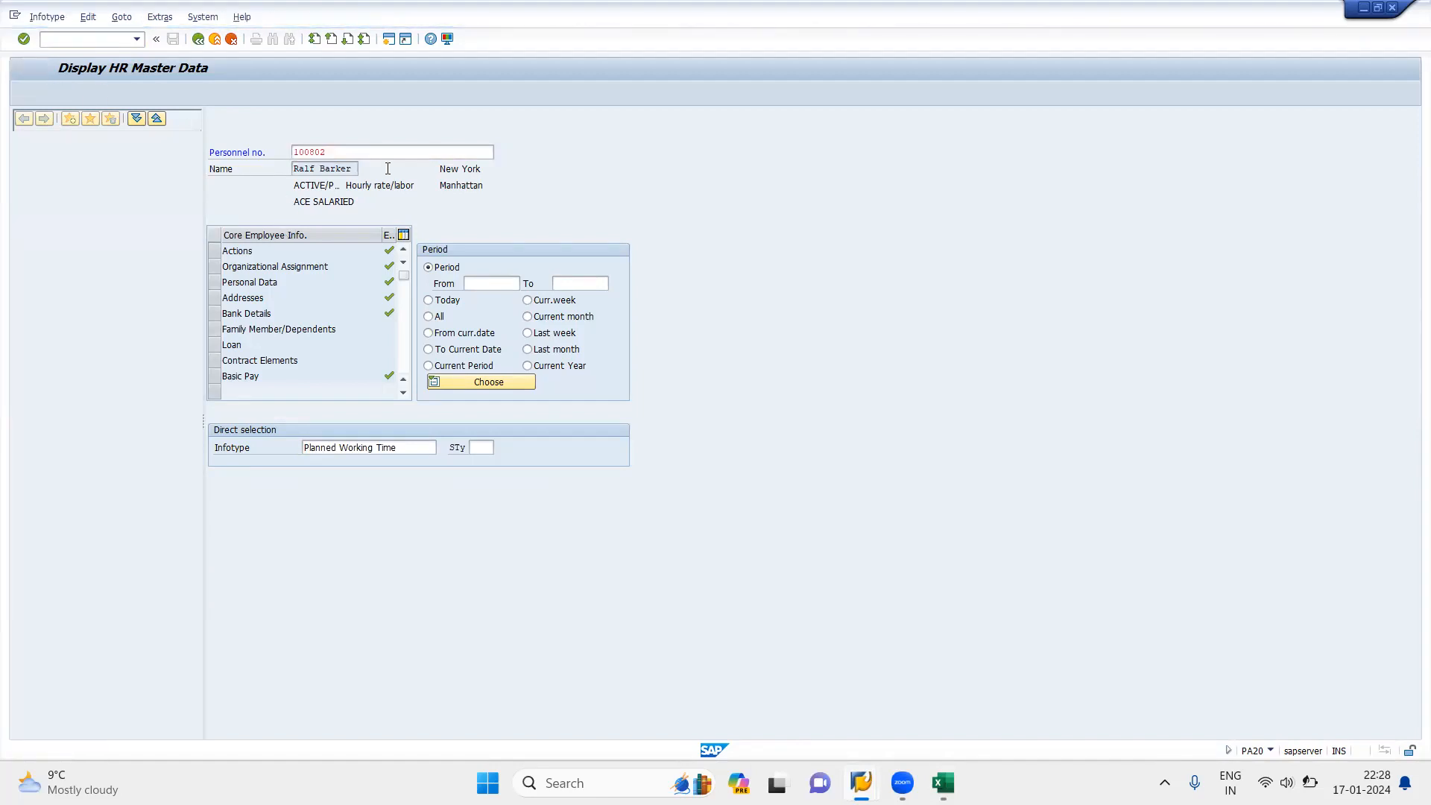
{"action": "double_click", "coordinate": [351, 233]}
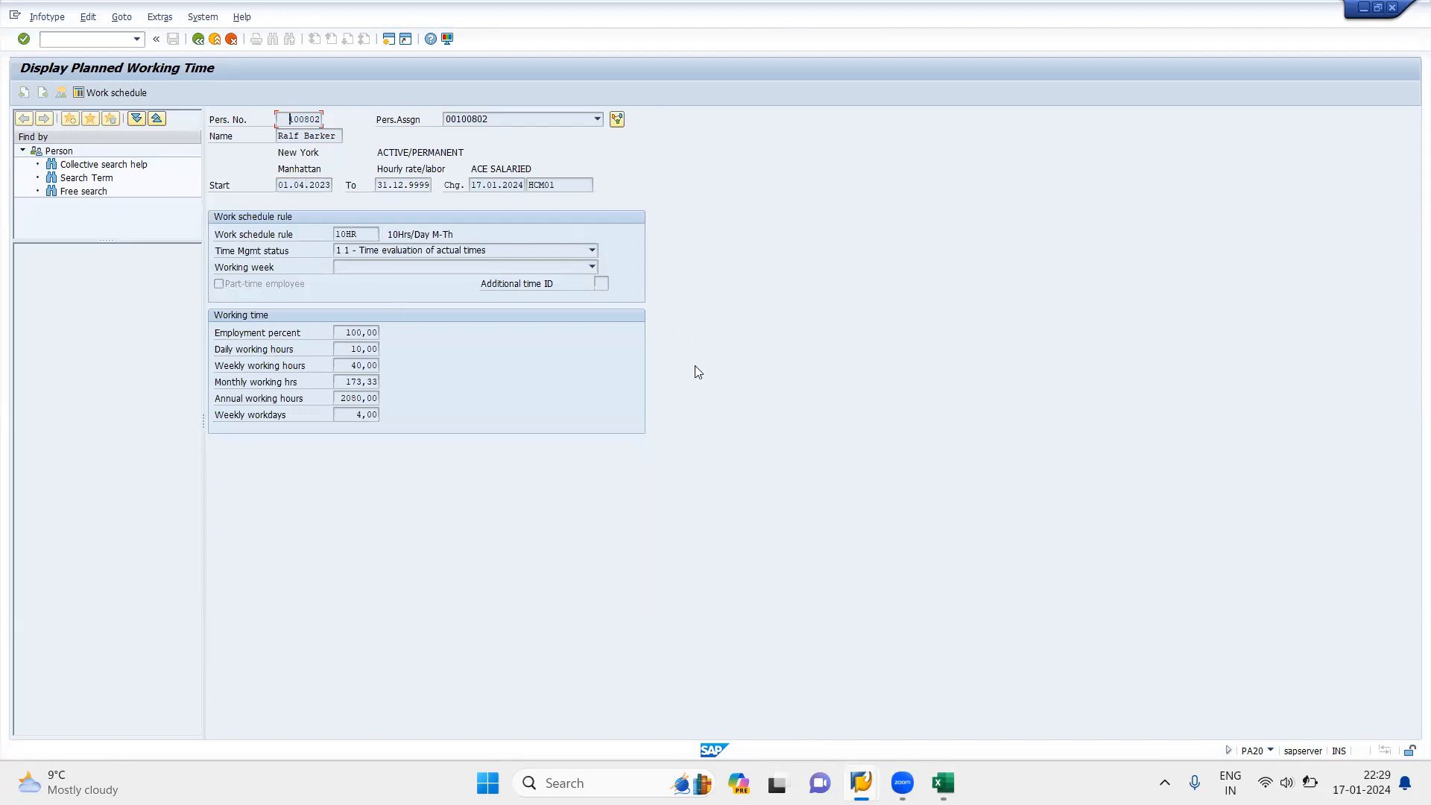
Step: Switch to the Excel notes on absences and quotas and look at the January 2024 calendar
{"action": "left_click", "coordinate": [943, 783]}
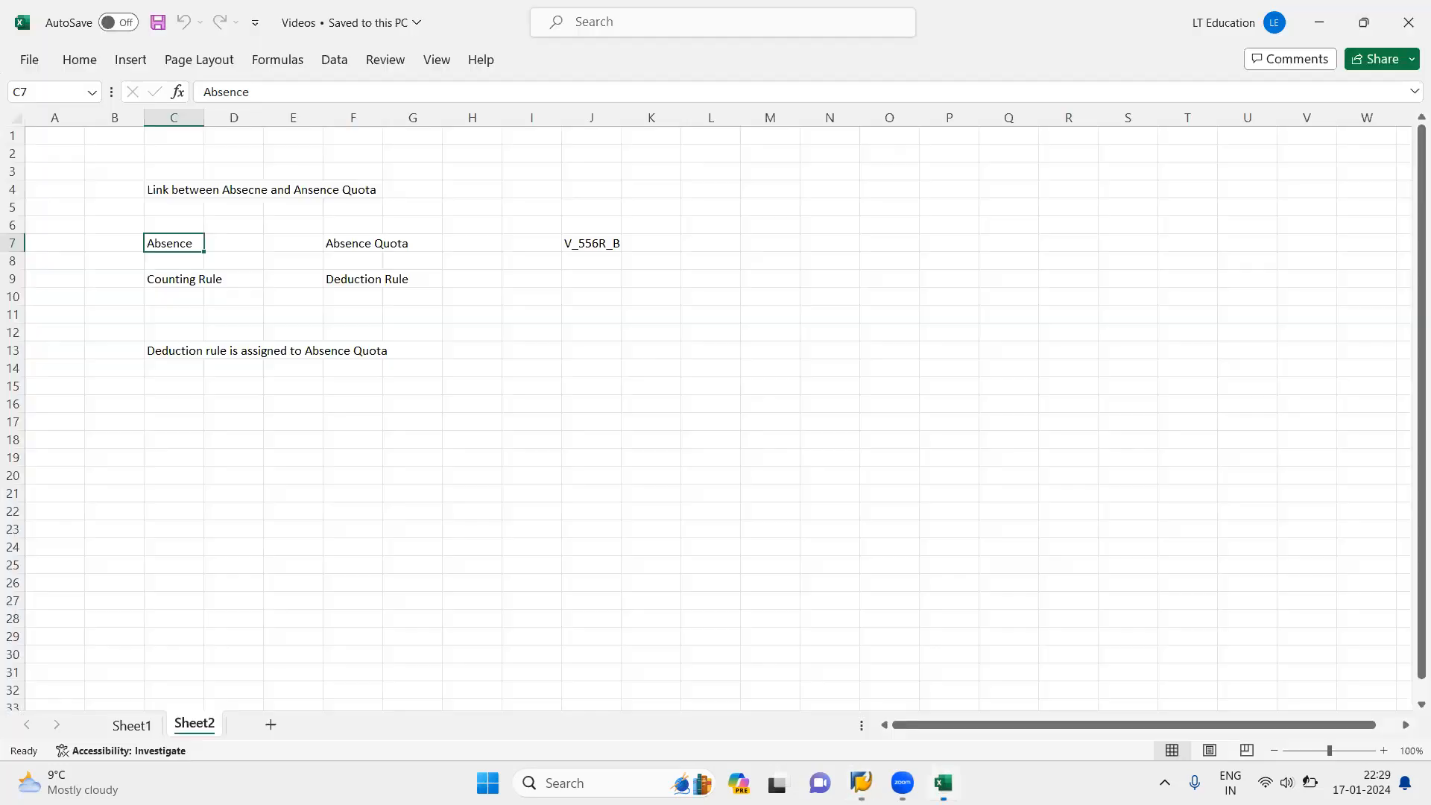
{"action": "left_click", "coordinate": [429, 424]}
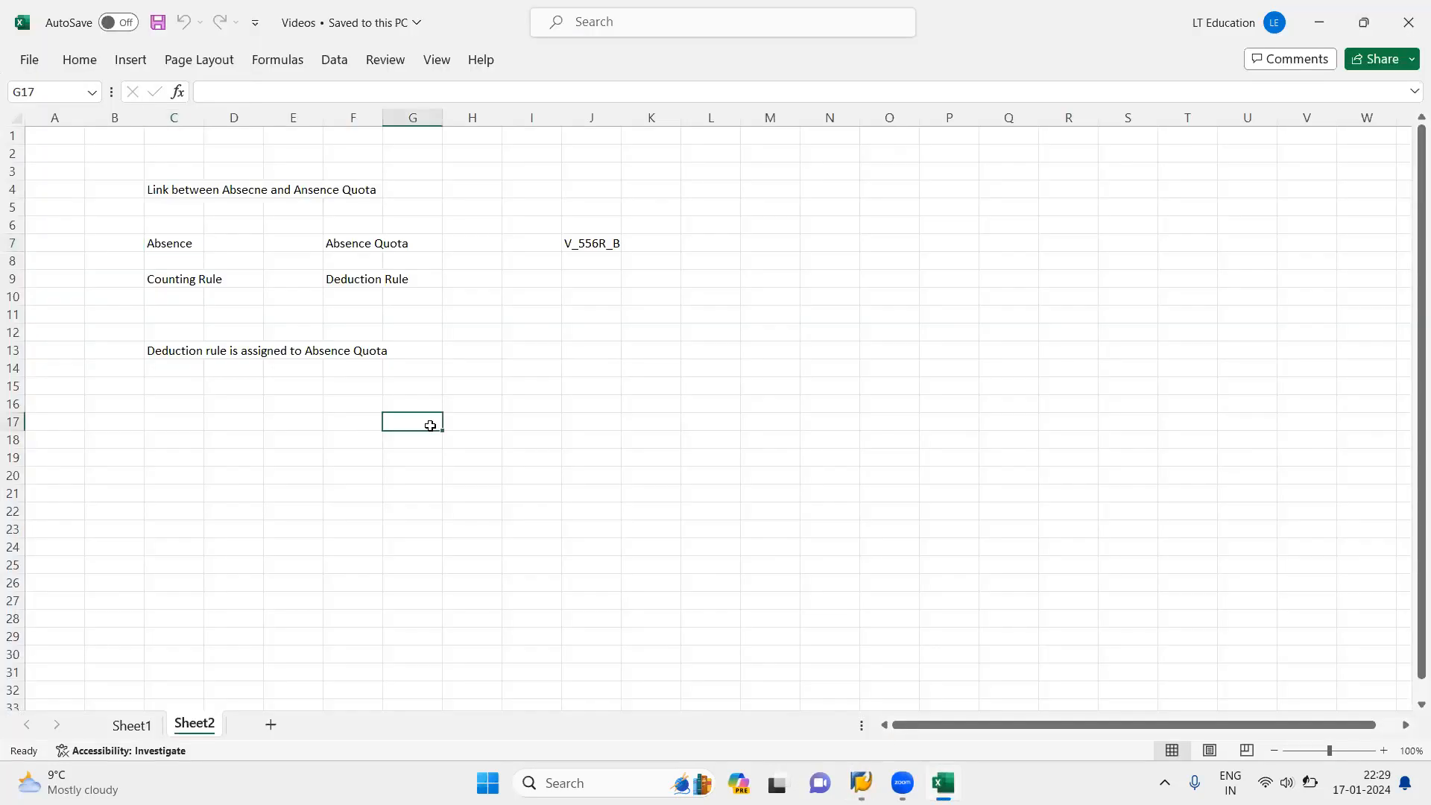
{"action": "left_click", "coordinate": [171, 279]}
{"action": "left_click", "coordinate": [691, 334]}
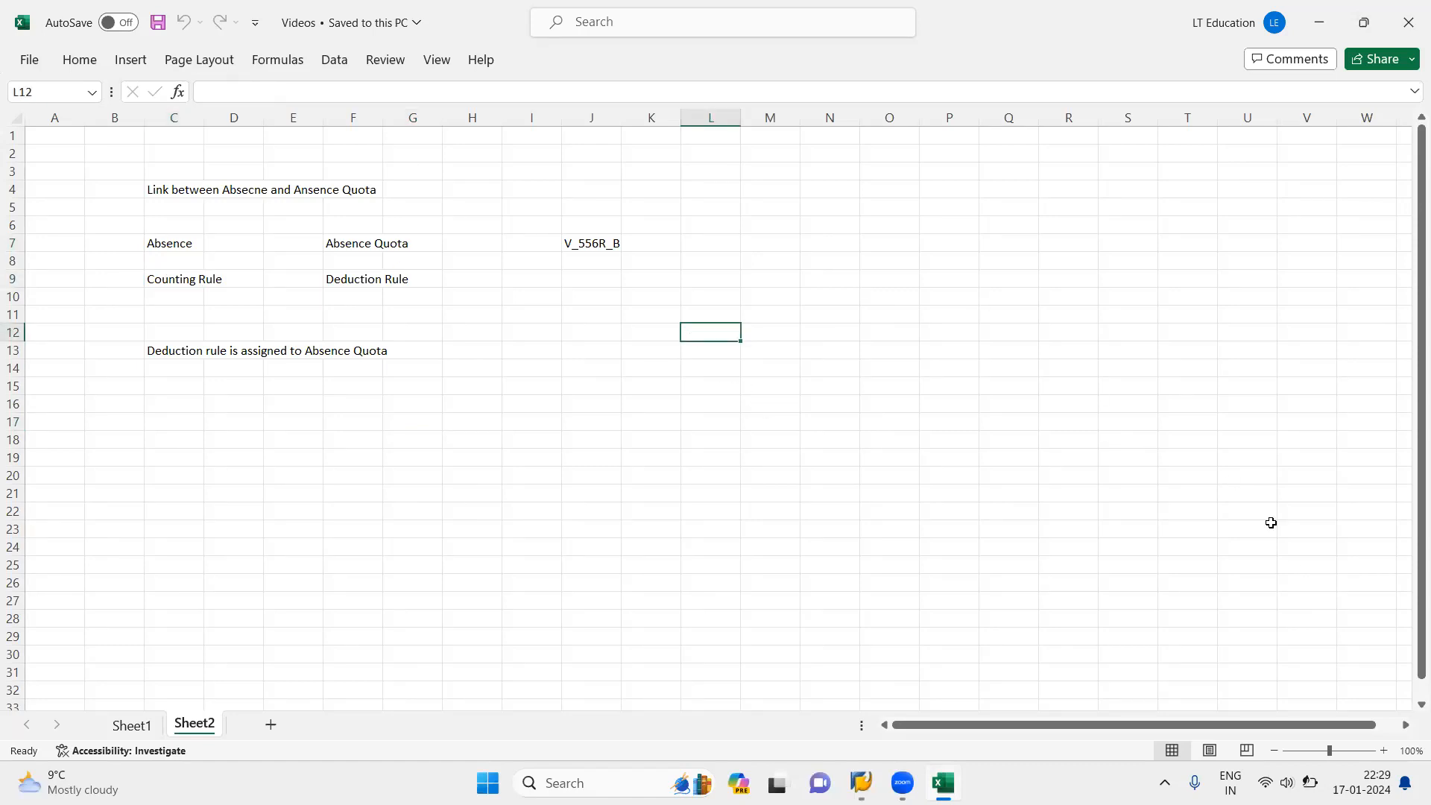
{"action": "left_click", "coordinate": [1368, 776]}
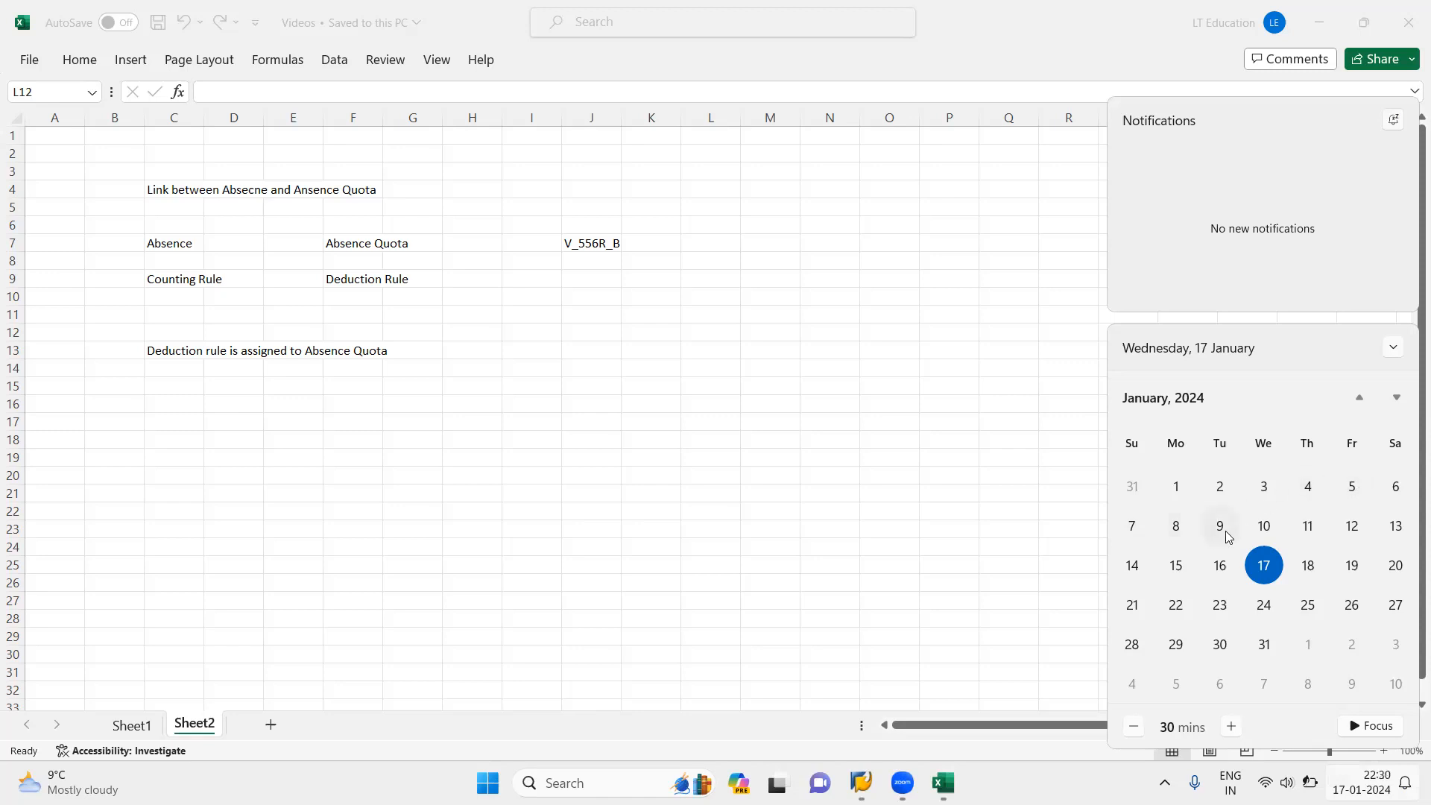
{"action": "left_click", "coordinate": [703, 451]}
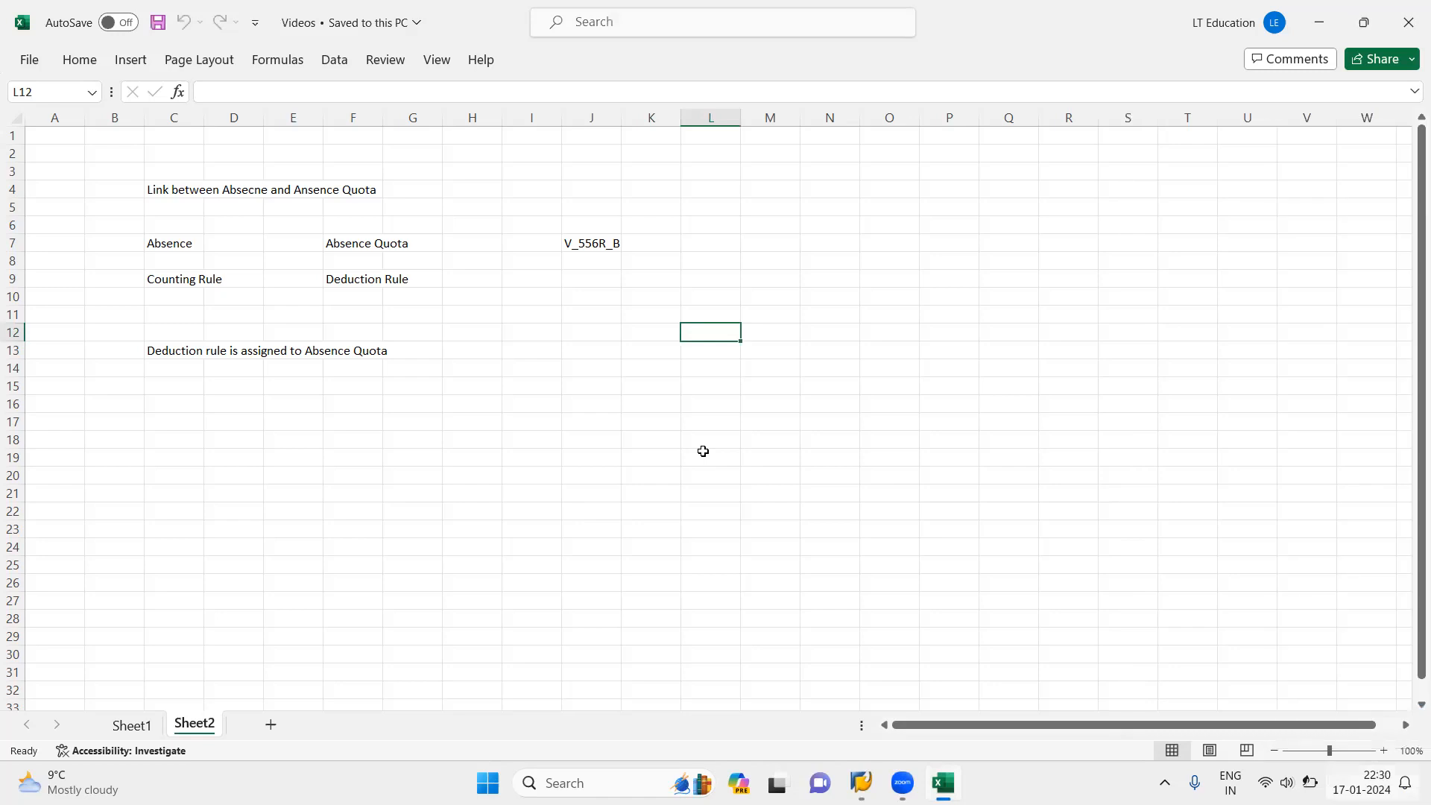
Step: Enter "Day off" in cell I14 of Sheet2
{"action": "left_click", "coordinate": [545, 370]}
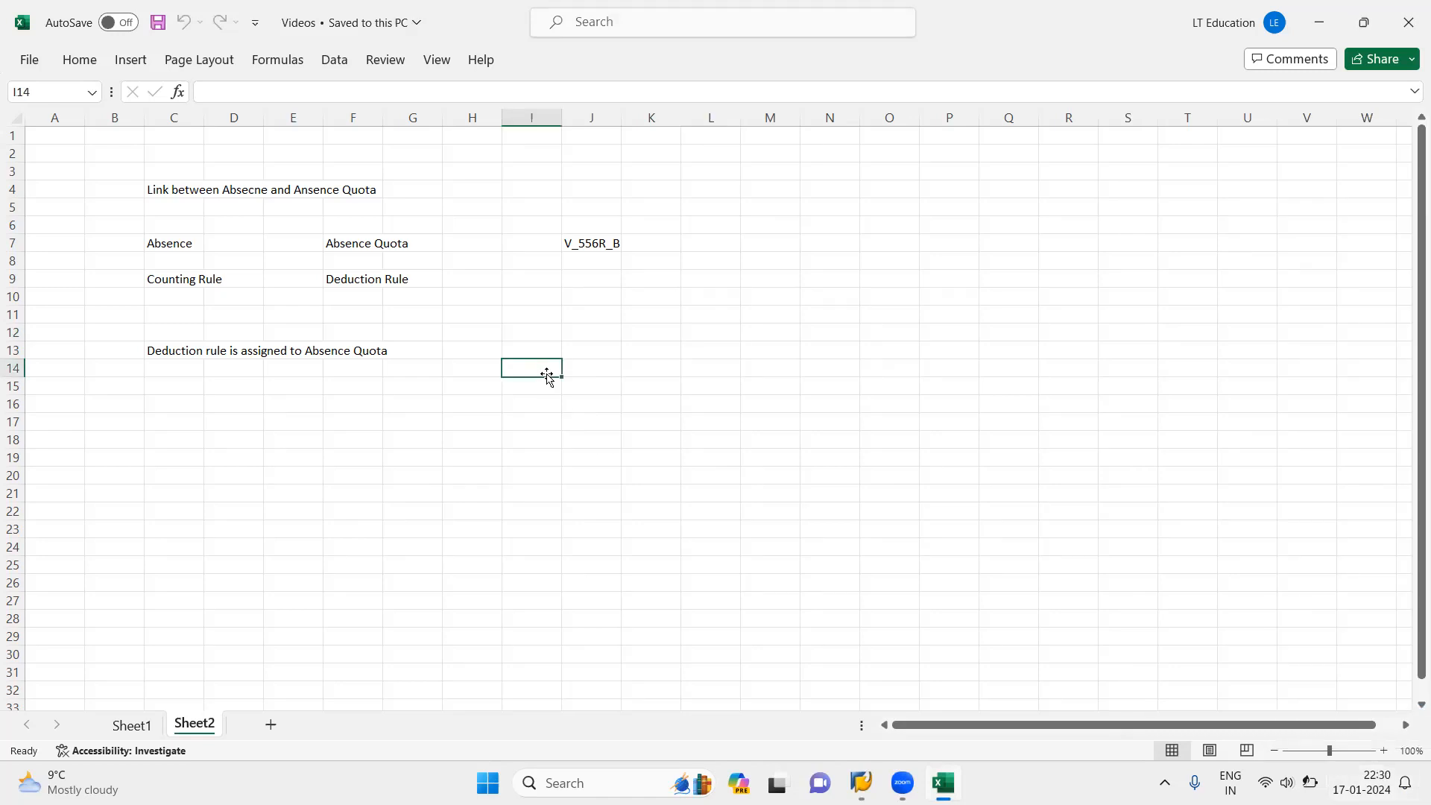
{"action": "type", "text": "Day off"}
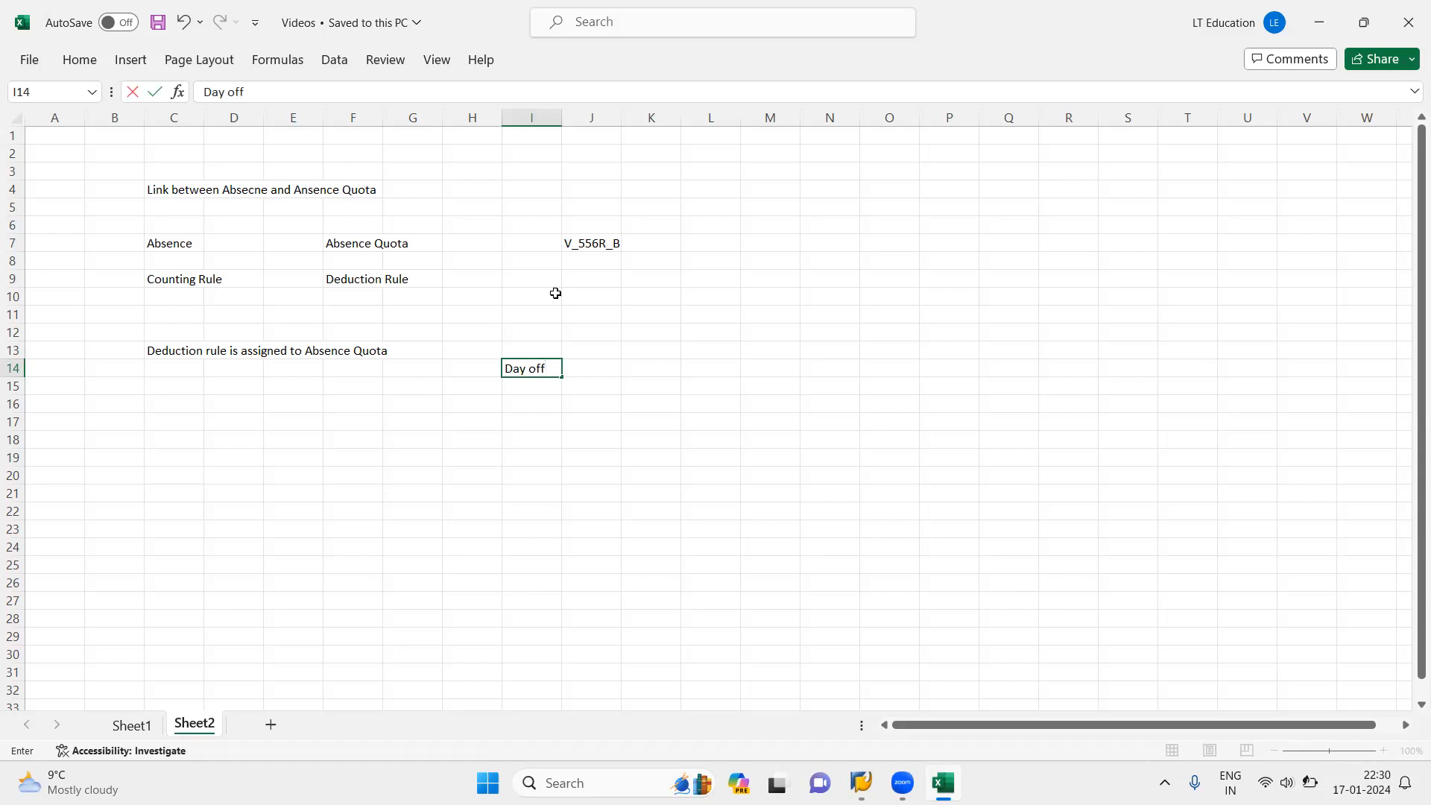
{"action": "left_click", "coordinate": [531, 455]}
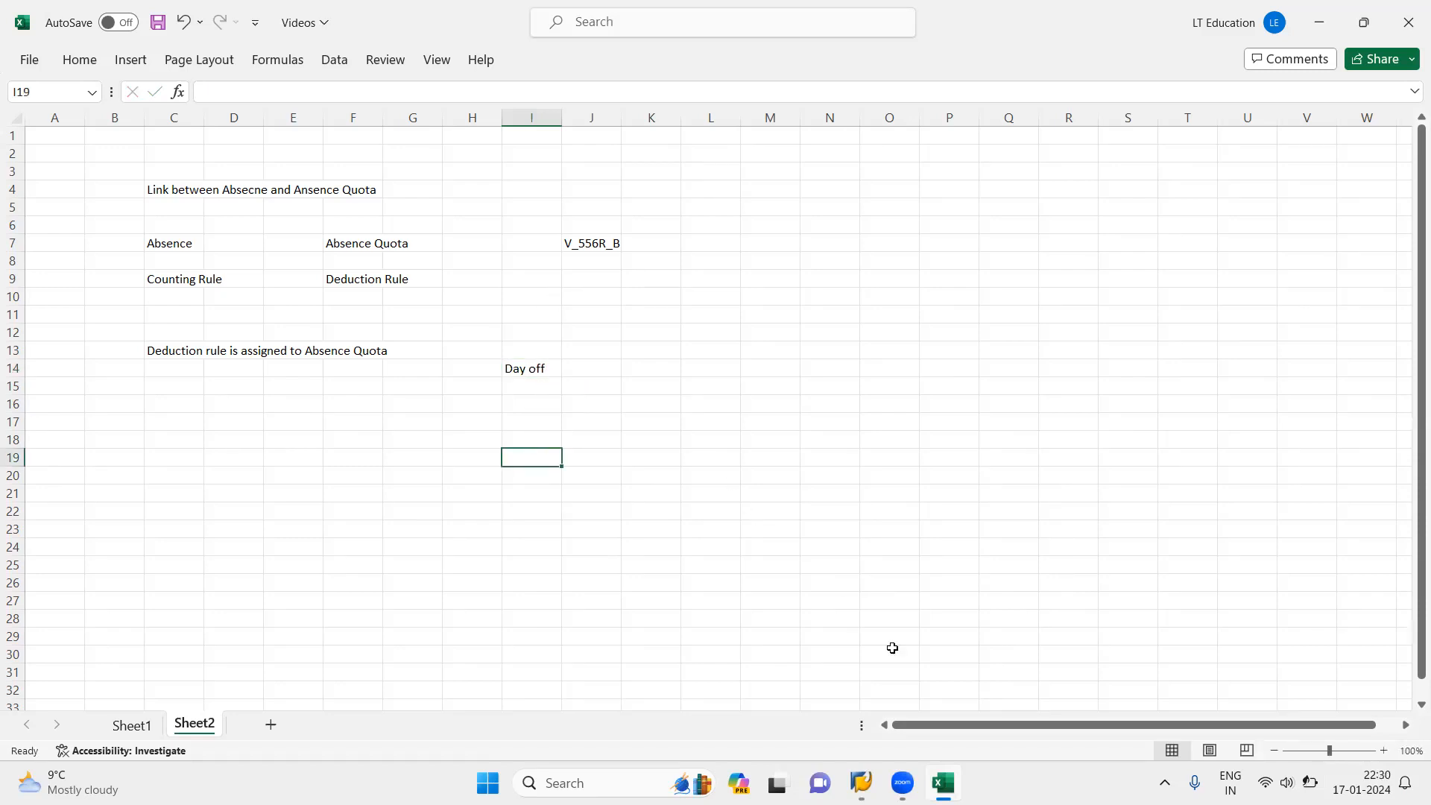
Step: Switch to SAP and check the employee's work schedule rule in Planned Working Time and in the Work Schedule Rule details
{"action": "mouse_move", "coordinate": [863, 783]}
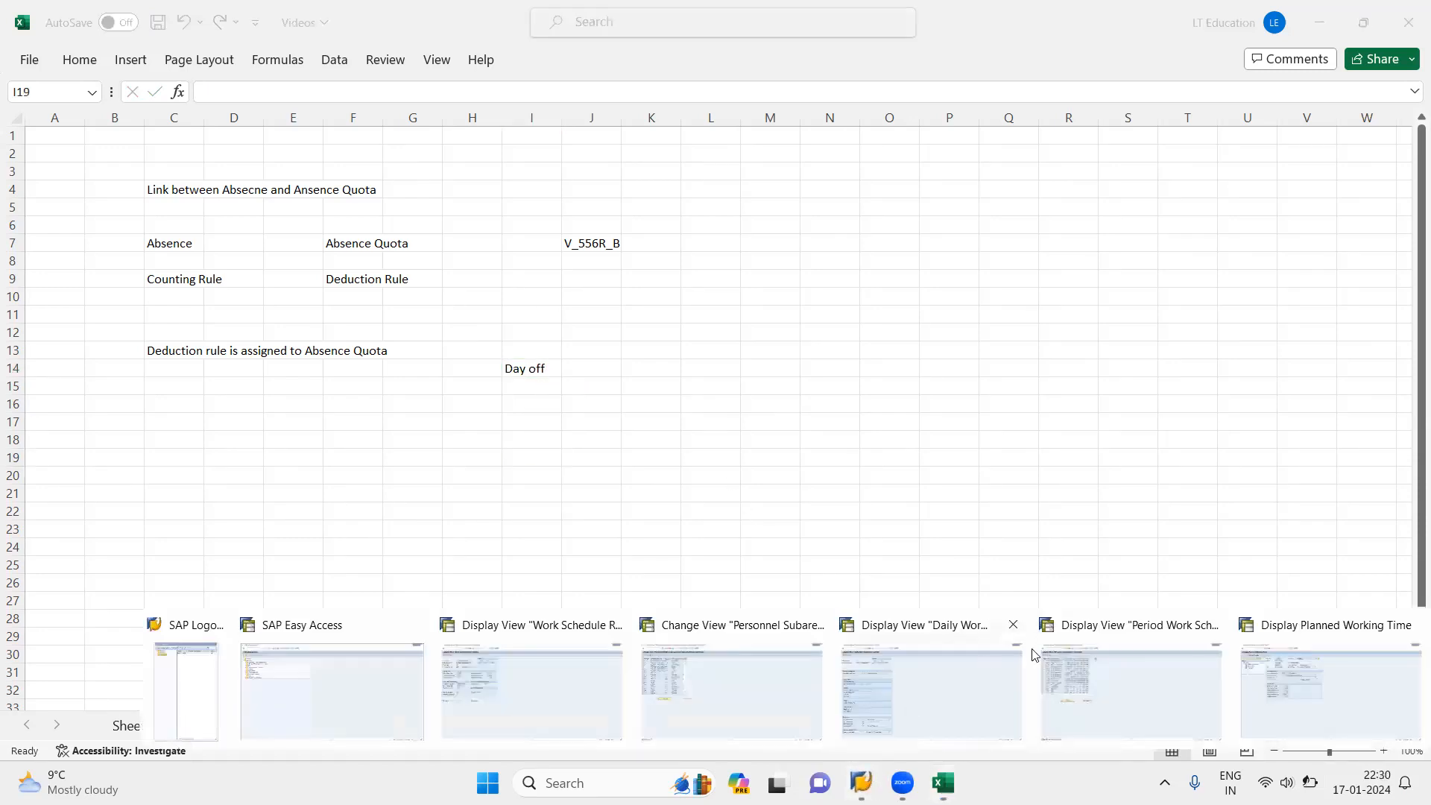
{"action": "left_click", "coordinate": [1277, 699]}
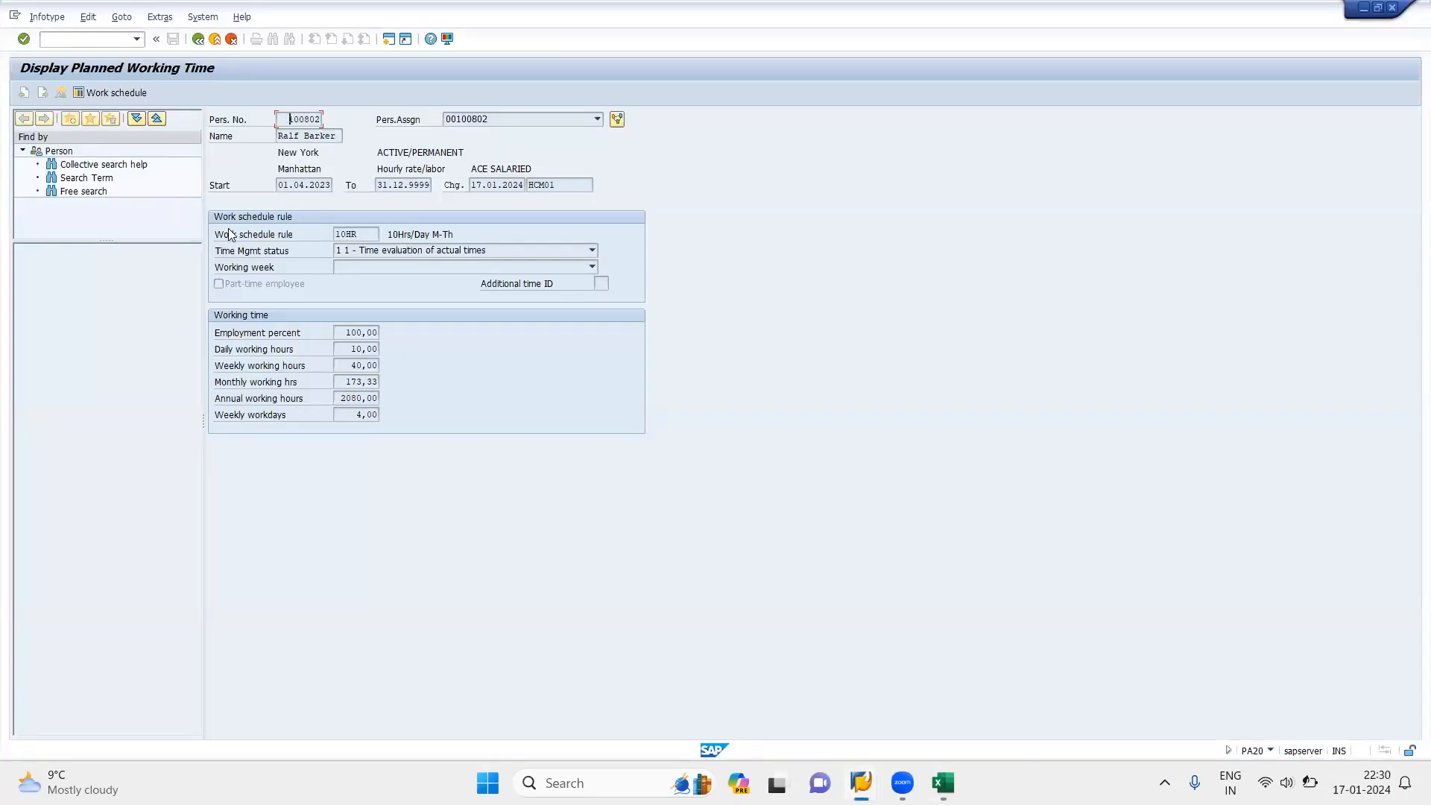
{"action": "left_click_drag", "start_coordinate": [367, 231], "coordinate": [284, 236]}
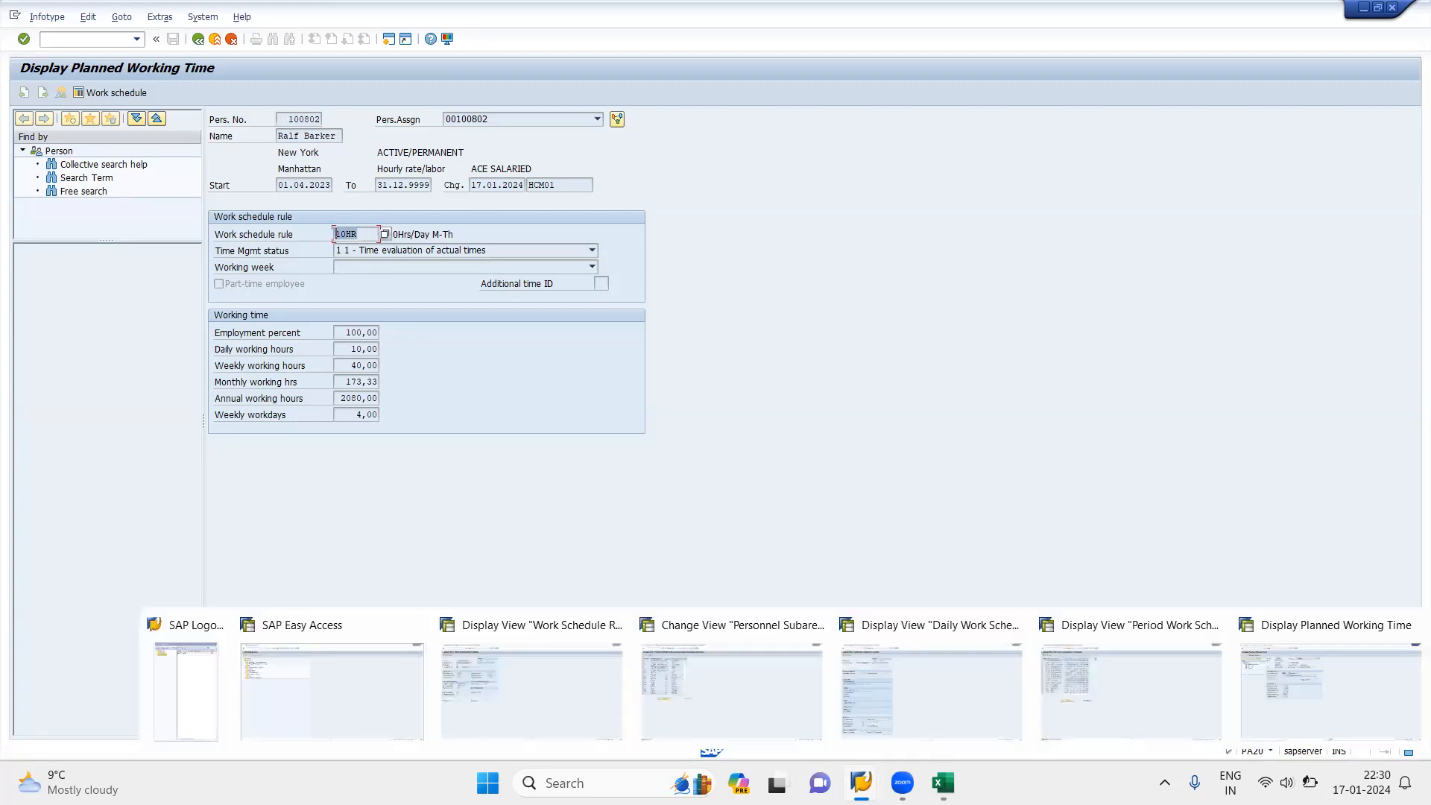
{"action": "left_click", "coordinate": [275, 238]}
{"action": "left_click", "coordinate": [508, 657]}
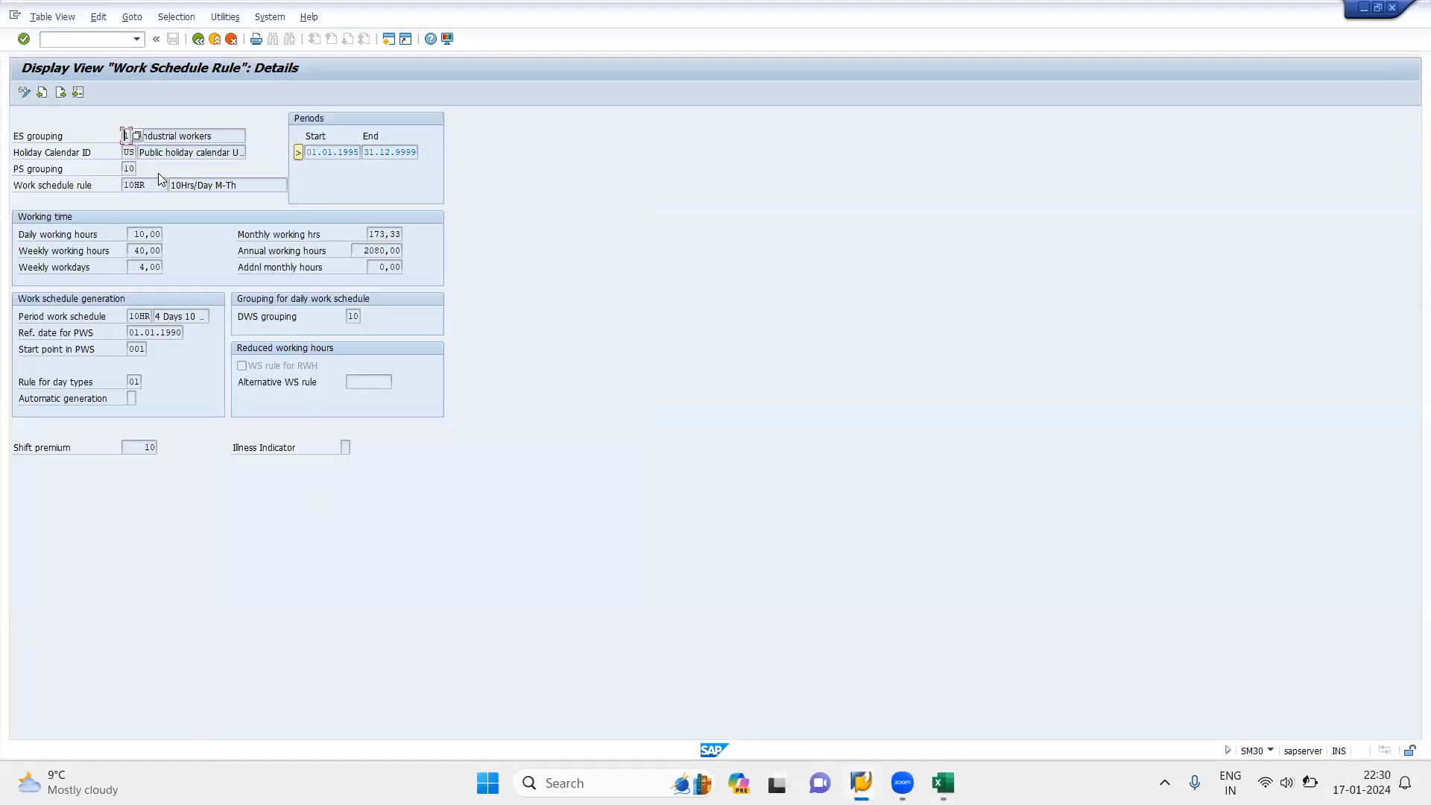
{"action": "left_click", "coordinate": [161, 181]}
Step: Switch to the Period Work Schedule overview and select the row for 10HR, 4 Days 10 Hours M-Th
{"action": "mouse_move", "coordinate": [861, 782]}
{"action": "left_click", "coordinate": [1114, 689]}
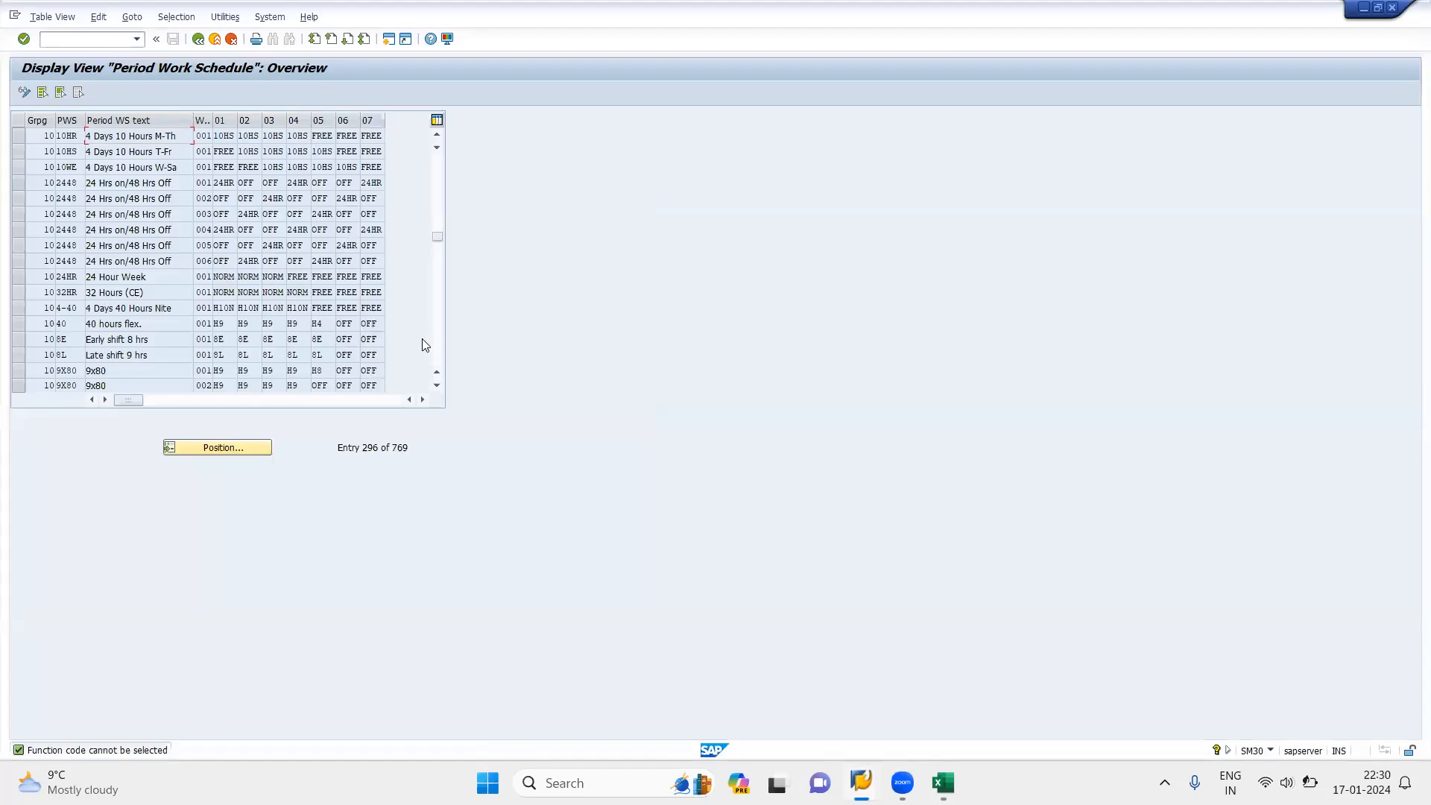
{"action": "left_click", "coordinate": [58, 138]}
{"action": "mouse_move", "coordinate": [861, 782]}
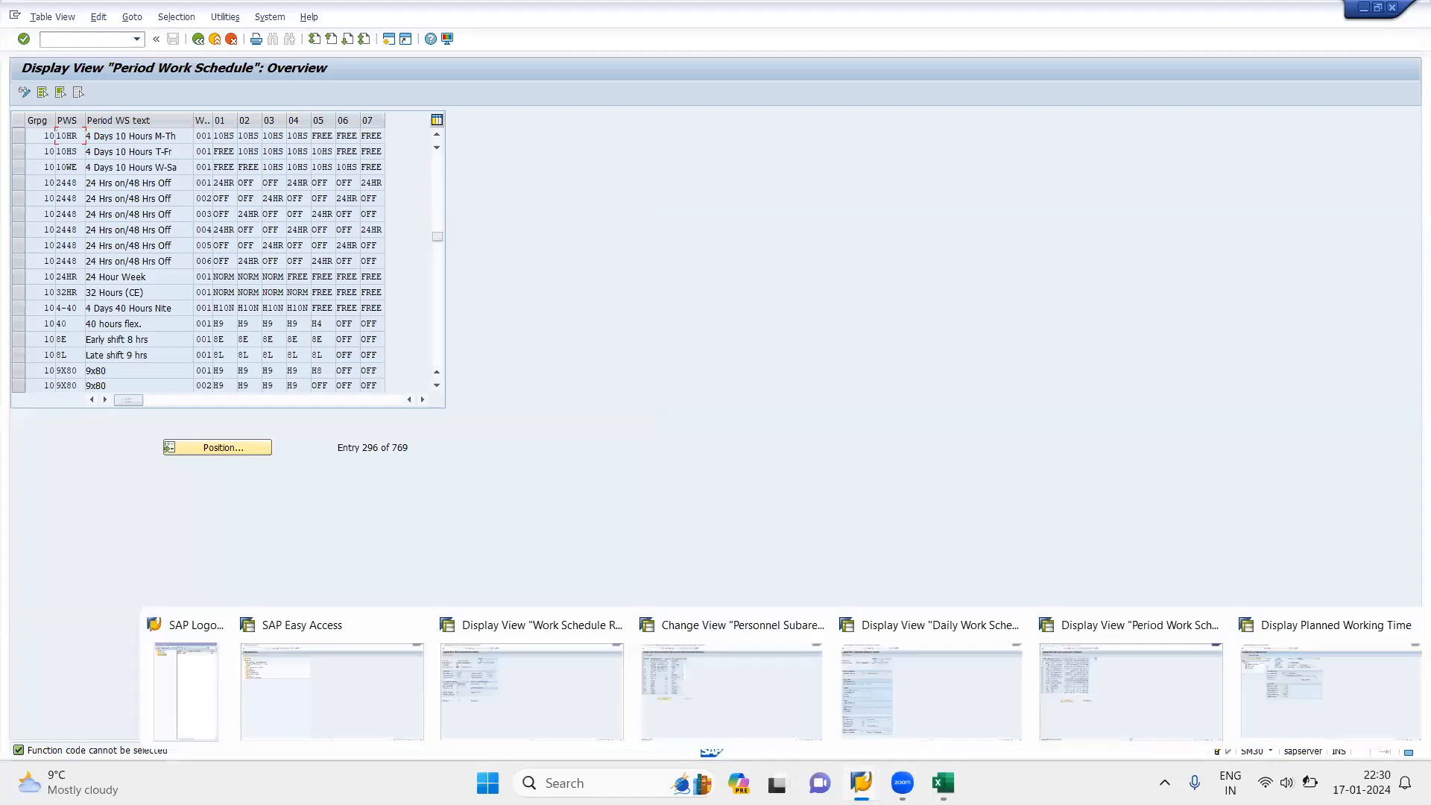
{"action": "left_click", "coordinate": [19, 137]}
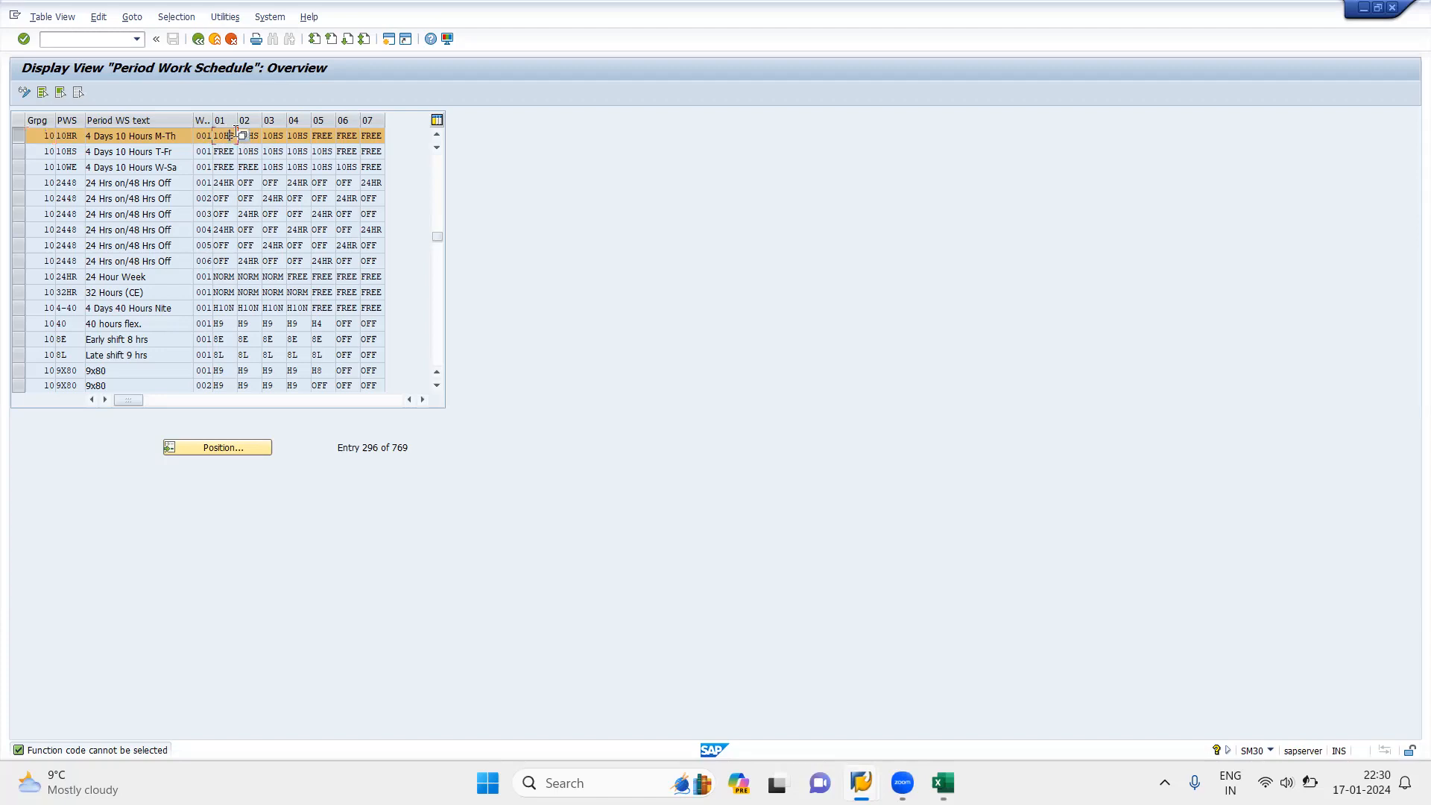
Step: Examine the daily work schedules assigned to days 01 to 07 of the 10HR period work schedule
{"action": "left_click", "coordinate": [323, 136]}
{"action": "key", "text": "Tab"}
{"action": "key", "text": "Tab"}
{"action": "left_click", "coordinate": [272, 139]}
{"action": "left_click", "coordinate": [374, 231]}
{"action": "left_click_drag", "start_coordinate": [267, 139], "coordinate": [293, 146]}
{"action": "left_click", "coordinate": [303, 139]}
{"action": "left_click", "coordinate": [316, 135]}
{"action": "left_click", "coordinate": [356, 136]}
{"action": "left_click", "coordinate": [320, 136]}
{"action": "left_click", "coordinate": [351, 136]}
{"action": "left_click", "coordinate": [325, 134]}
{"action": "left_click", "coordinate": [279, 136]}
{"action": "left_click", "coordinate": [362, 292]}
Step: Start transaction SPRO from the SAP Easy Access window and display the SAP Reference IMG
{"action": "mouse_move", "coordinate": [861, 783]}
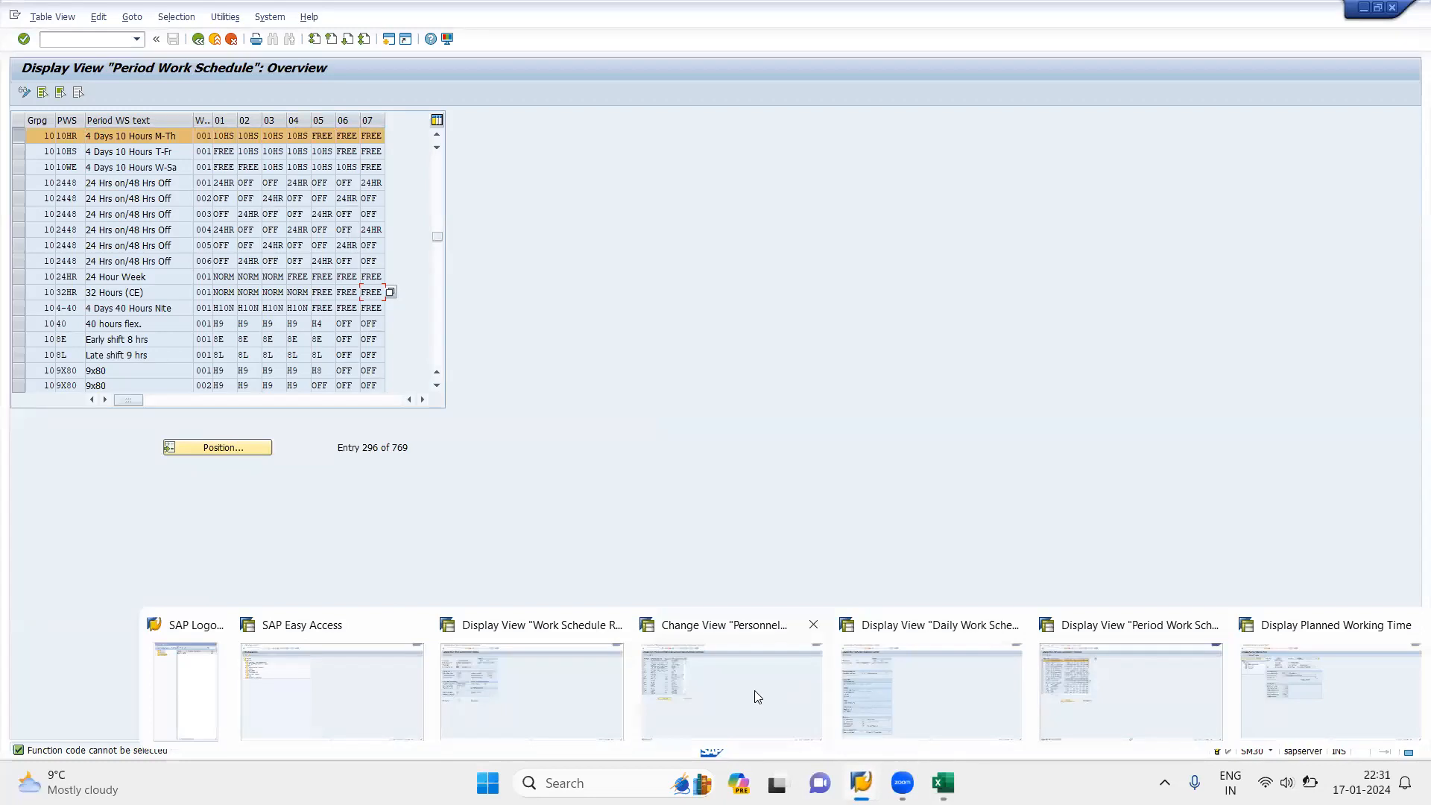
{"action": "left_click", "coordinate": [310, 703]}
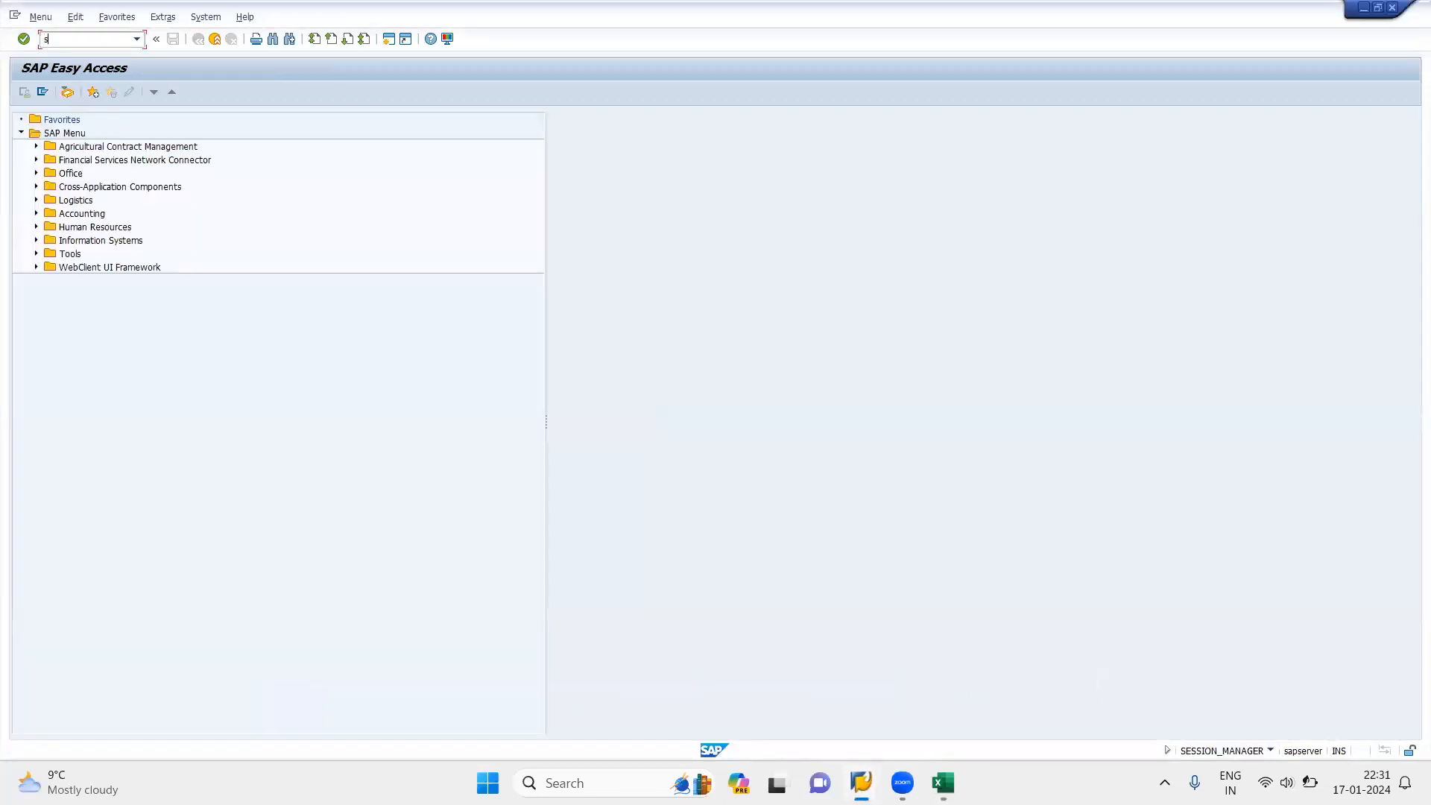
{"action": "key", "text": "Return"}
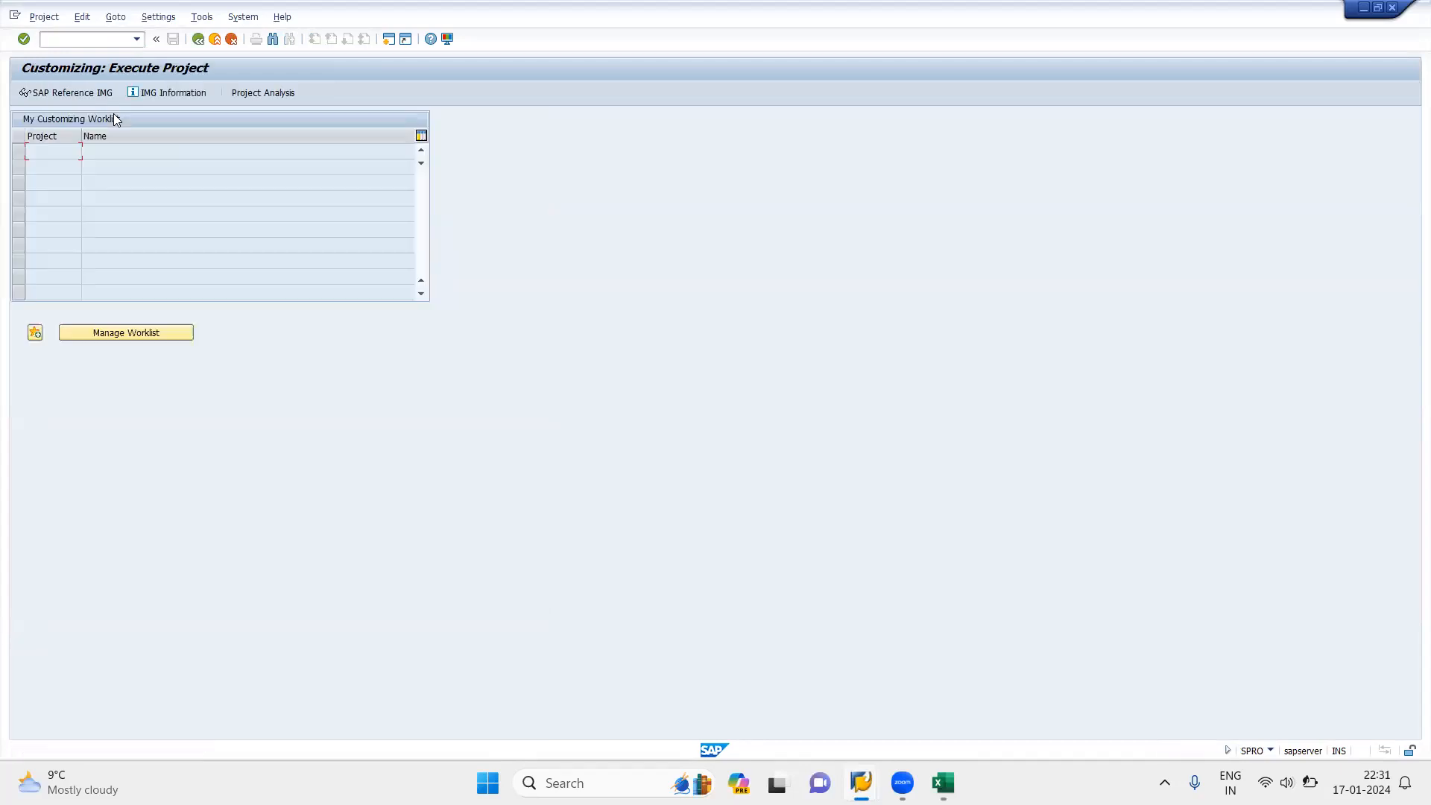
{"action": "left_click", "coordinate": [61, 92]}
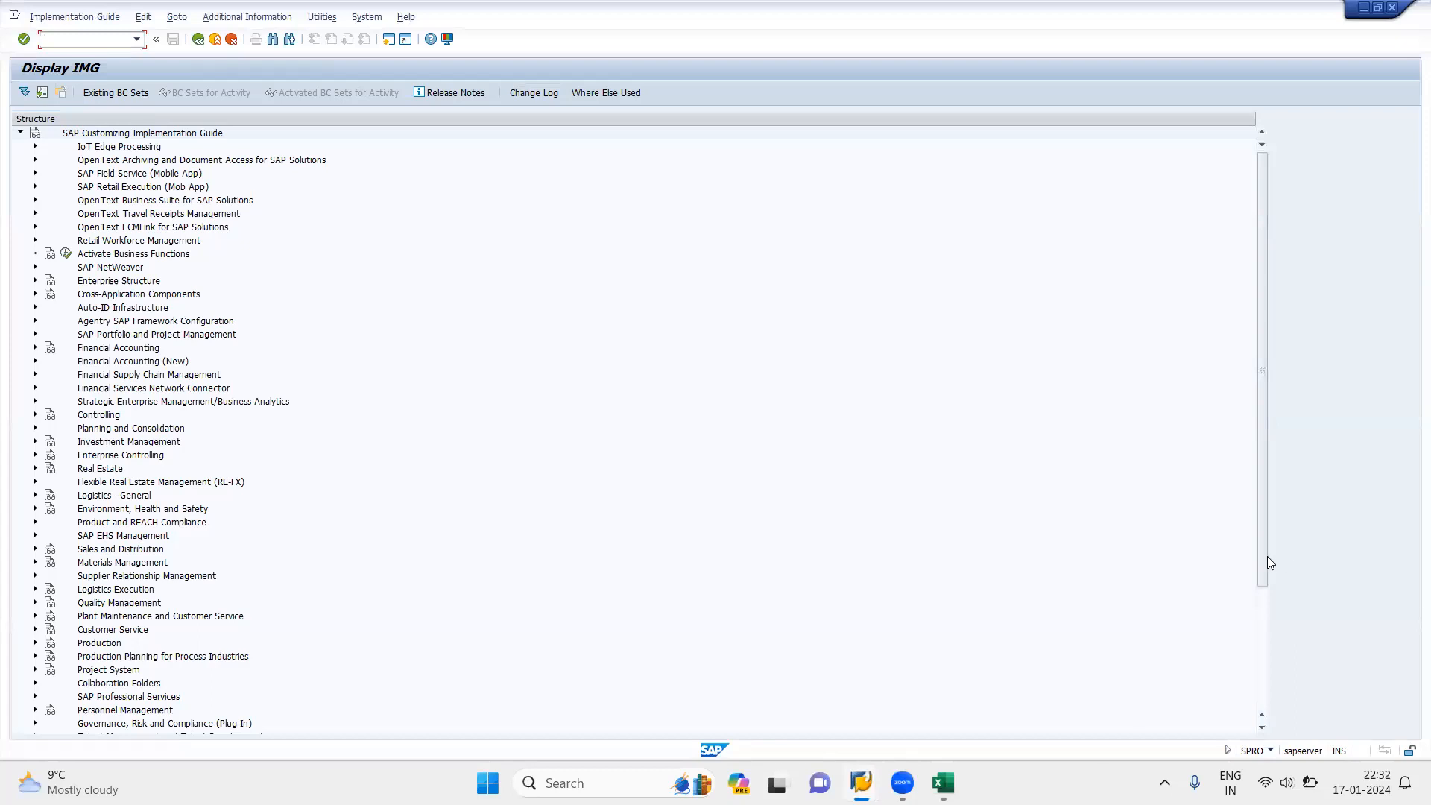
Step: Expand the IMG path Time Management, Time Data Recording and Administration, Absences, Absence Catalog
{"action": "left_click_drag", "start_coordinate": [1265, 557], "coordinate": [1254, 745]}
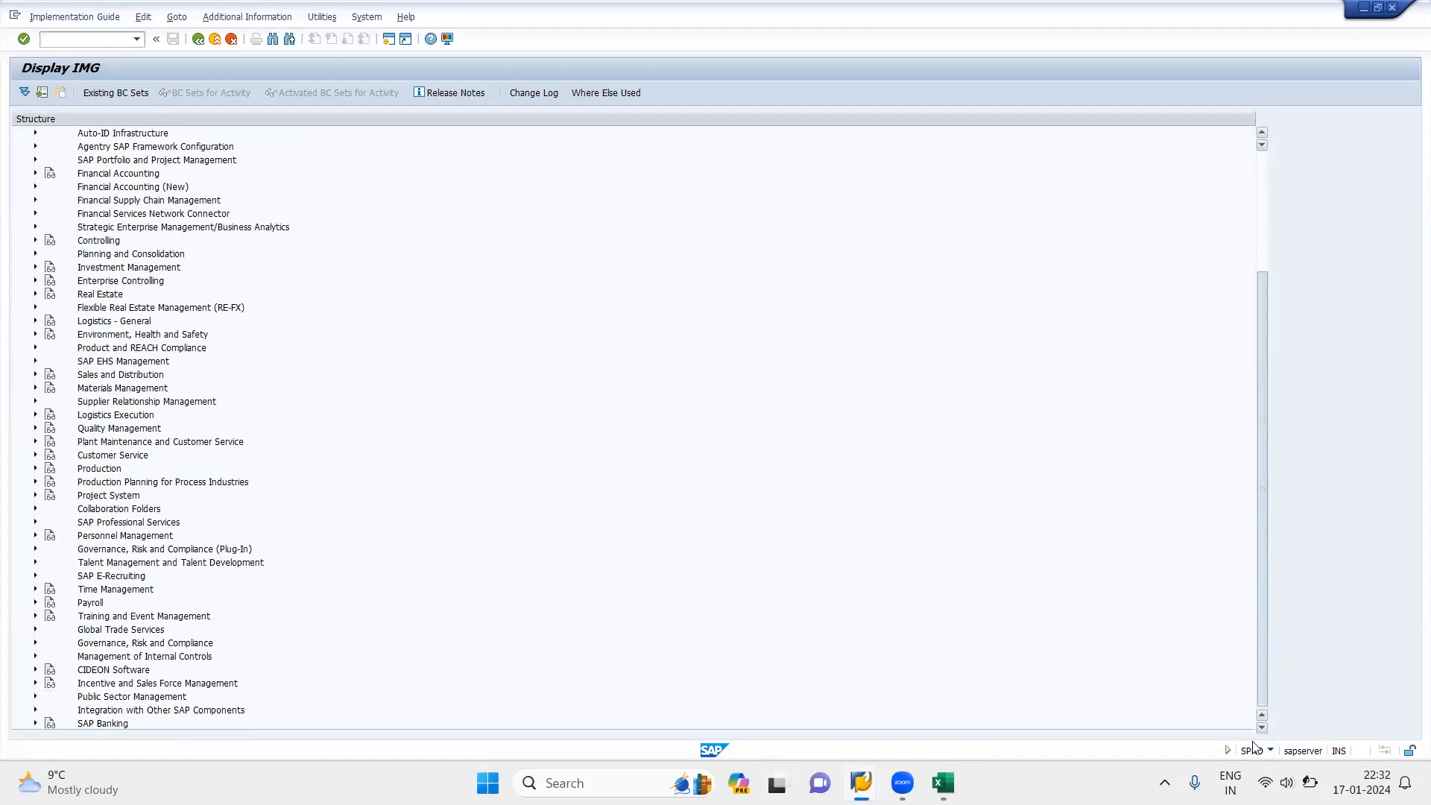
{"action": "left_click", "coordinate": [35, 590]}
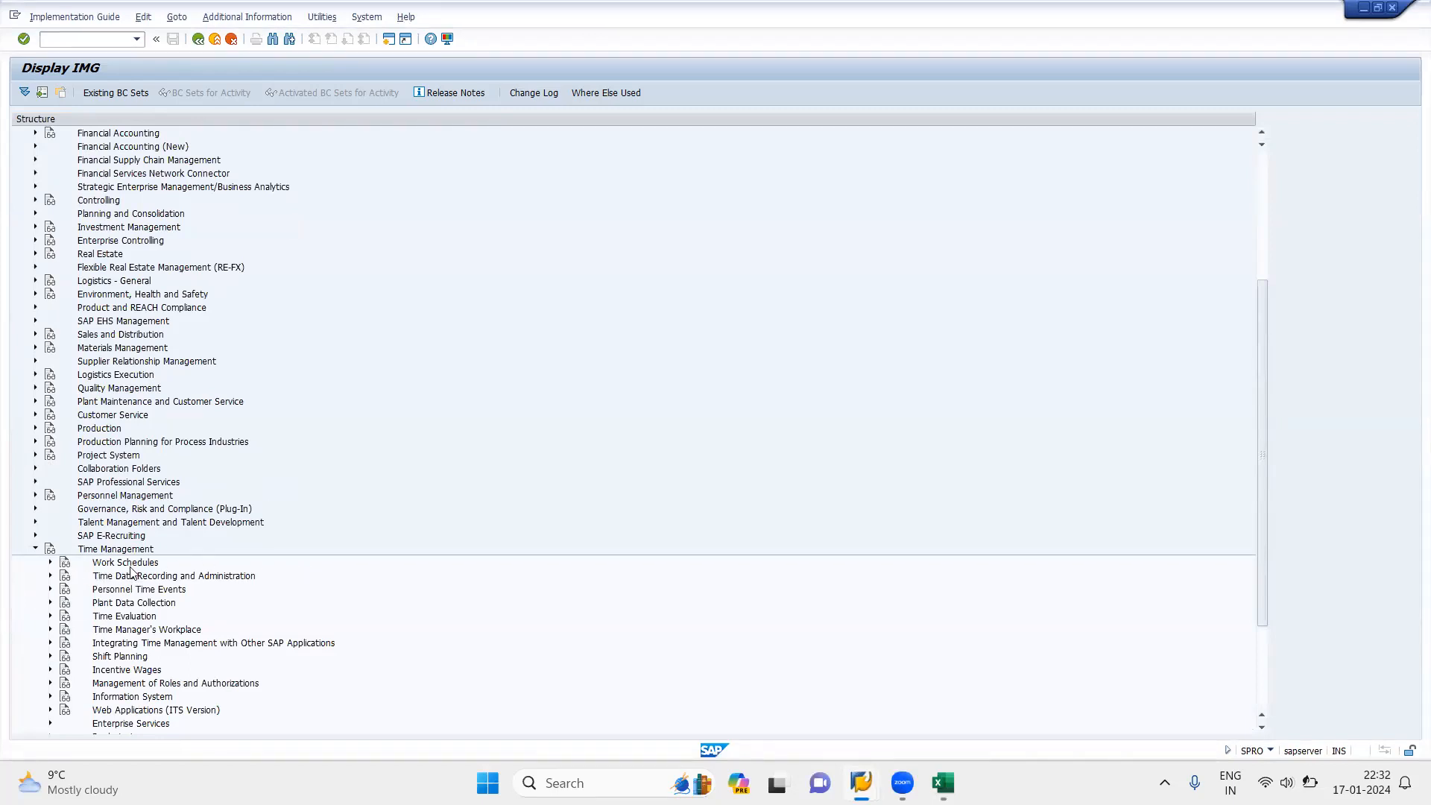
{"action": "left_click", "coordinate": [50, 576]}
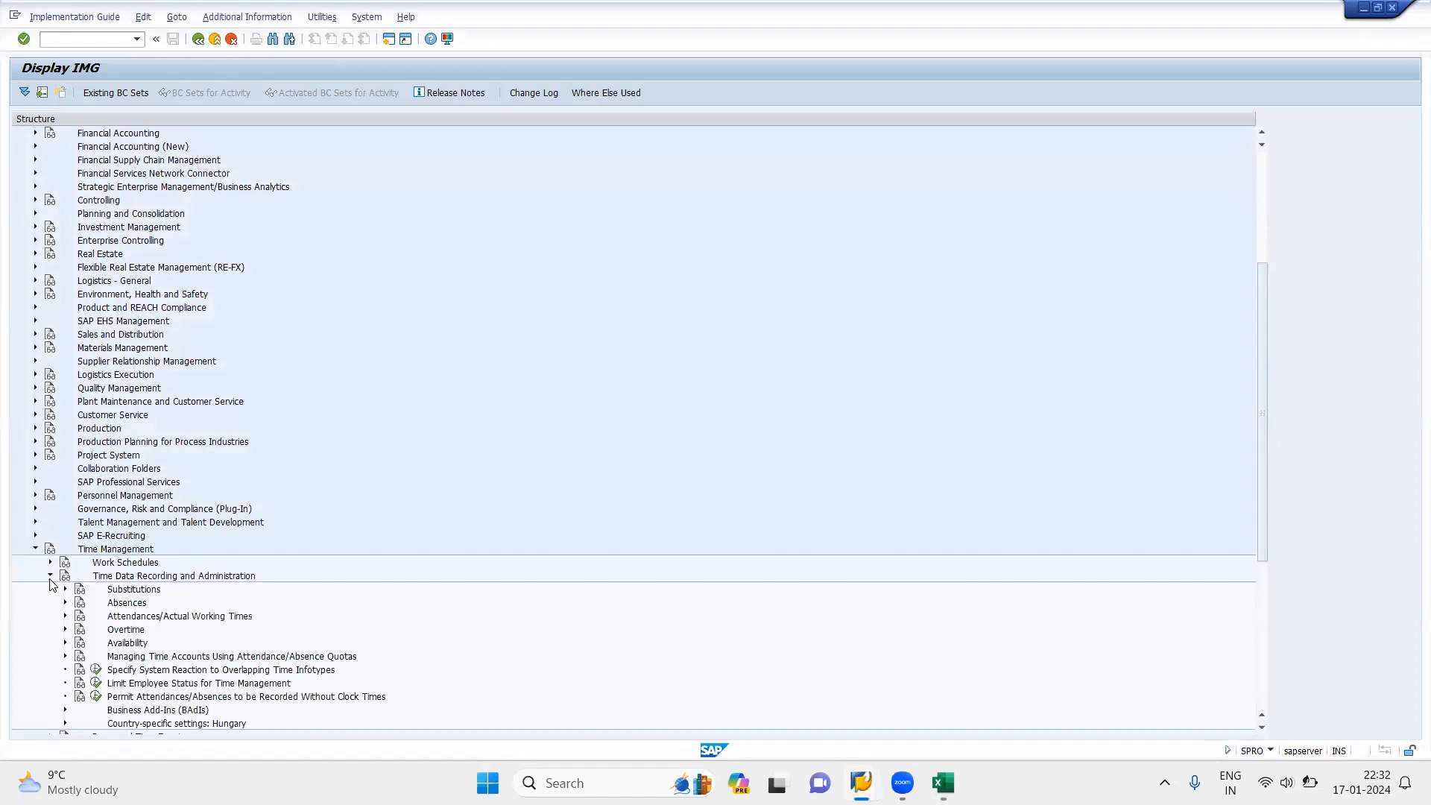
{"action": "left_click", "coordinate": [65, 603]}
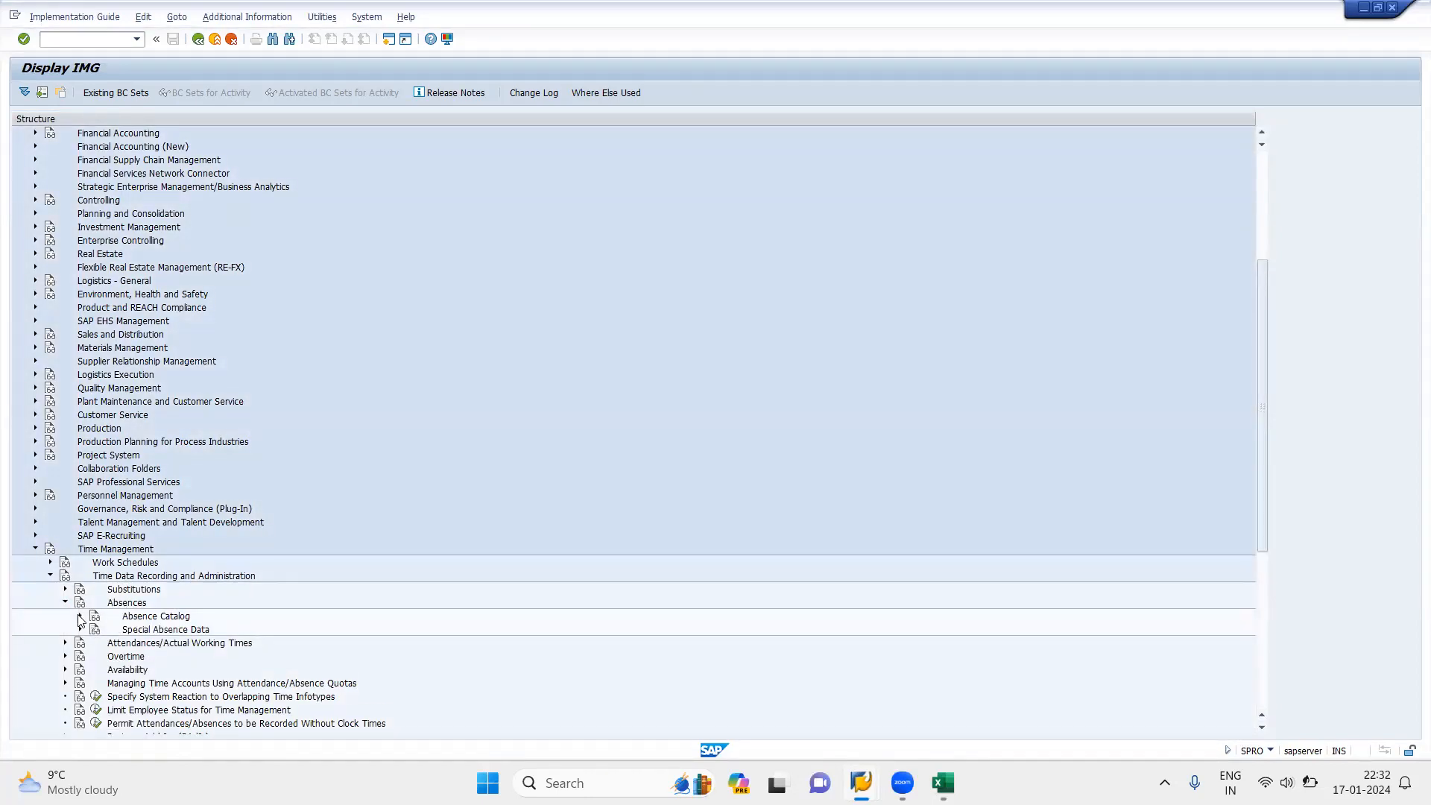
{"action": "left_click", "coordinate": [80, 616]}
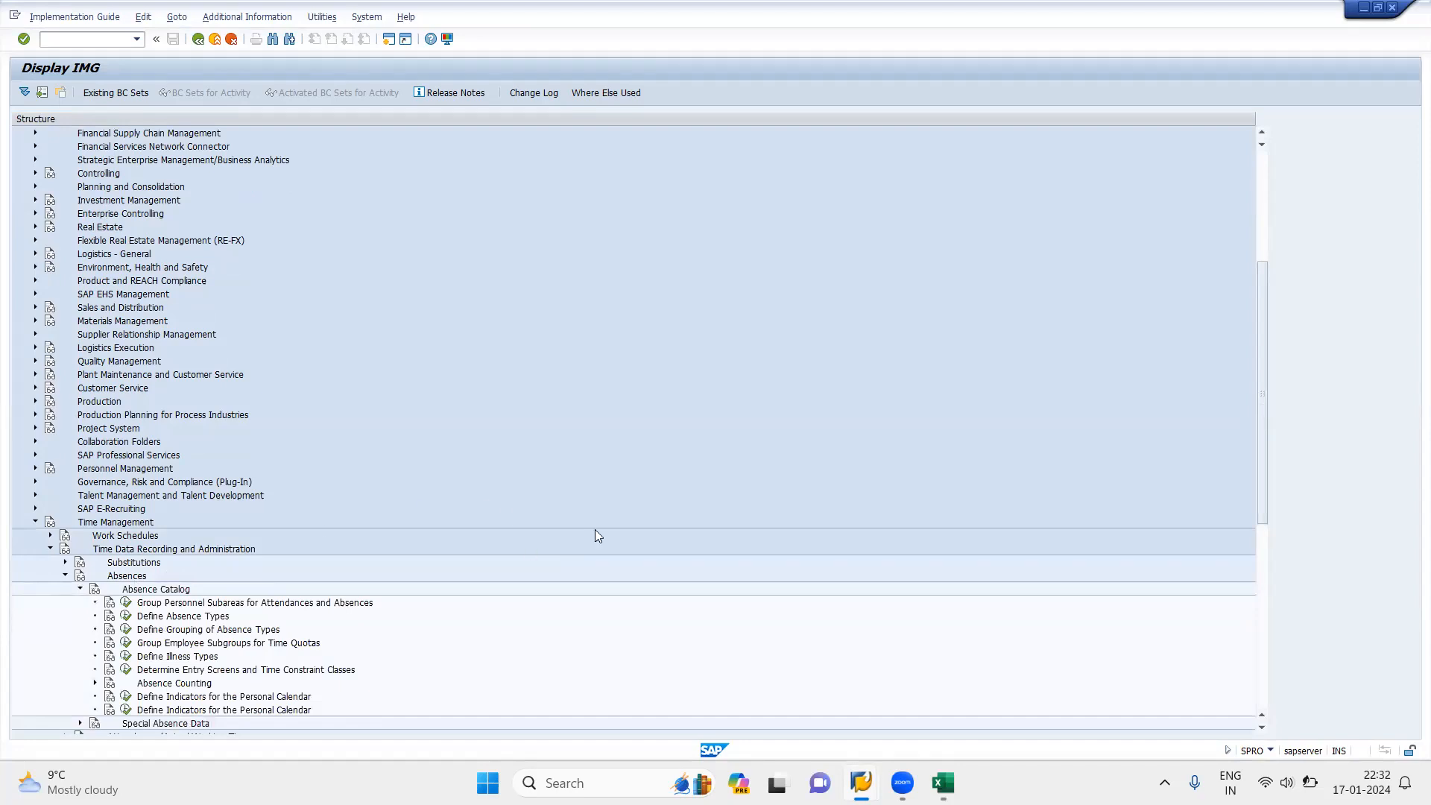
Step: Open the activity Define Counting Classes for the Period Work Schedule under Absence Counting
{"action": "left_click_drag", "start_coordinate": [1262, 730], "coordinate": [1261, 729]}
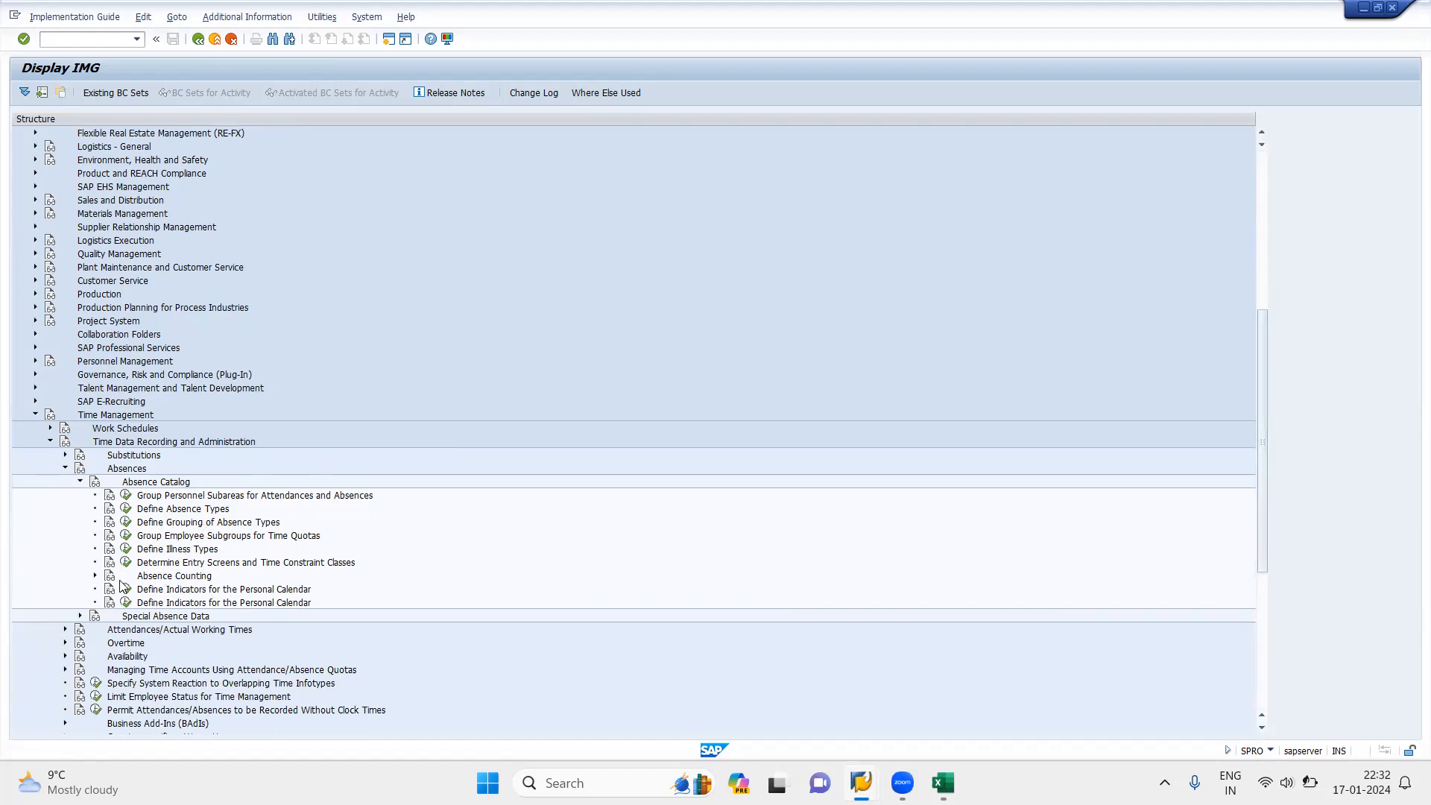
{"action": "left_click", "coordinate": [95, 576]}
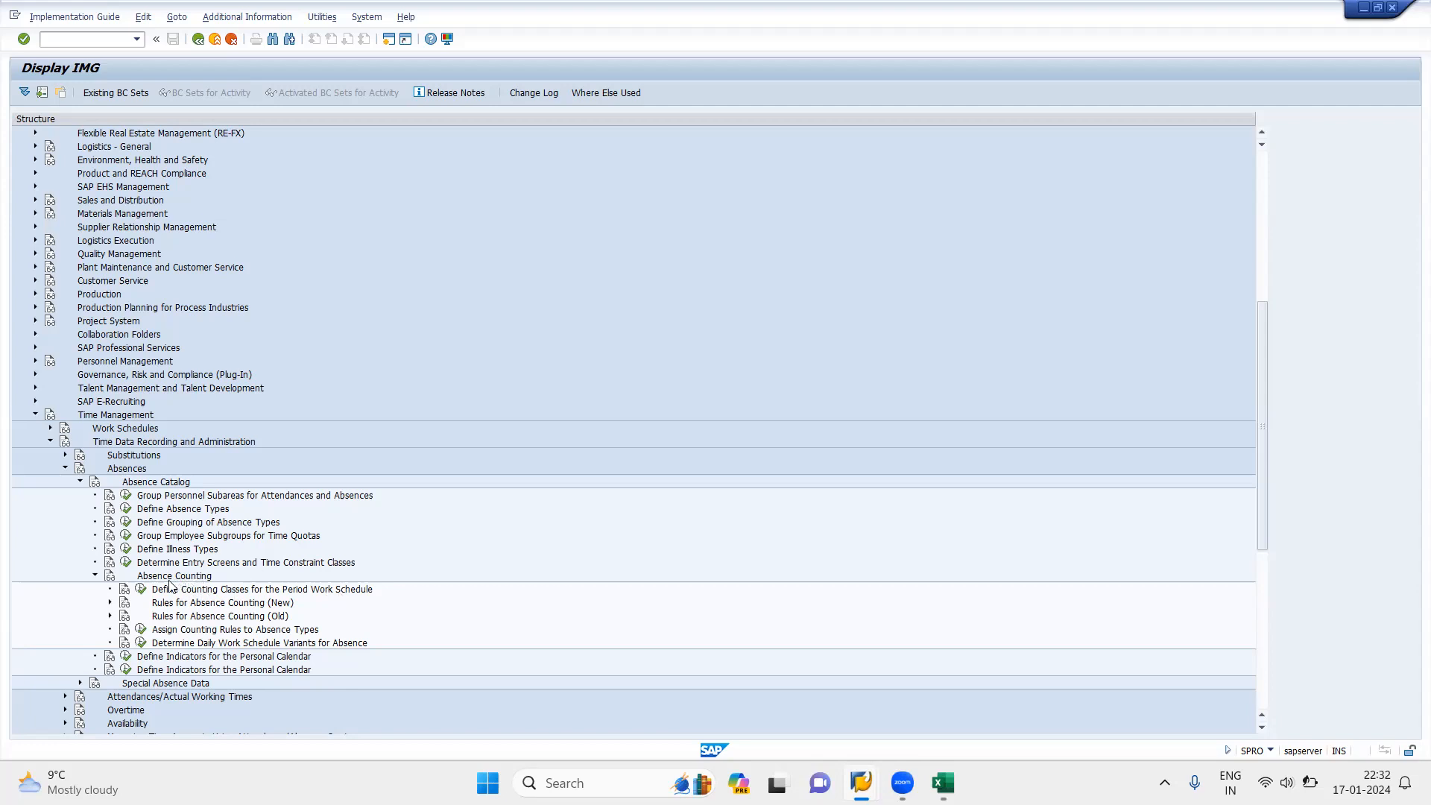
{"action": "left_click", "coordinate": [141, 590]}
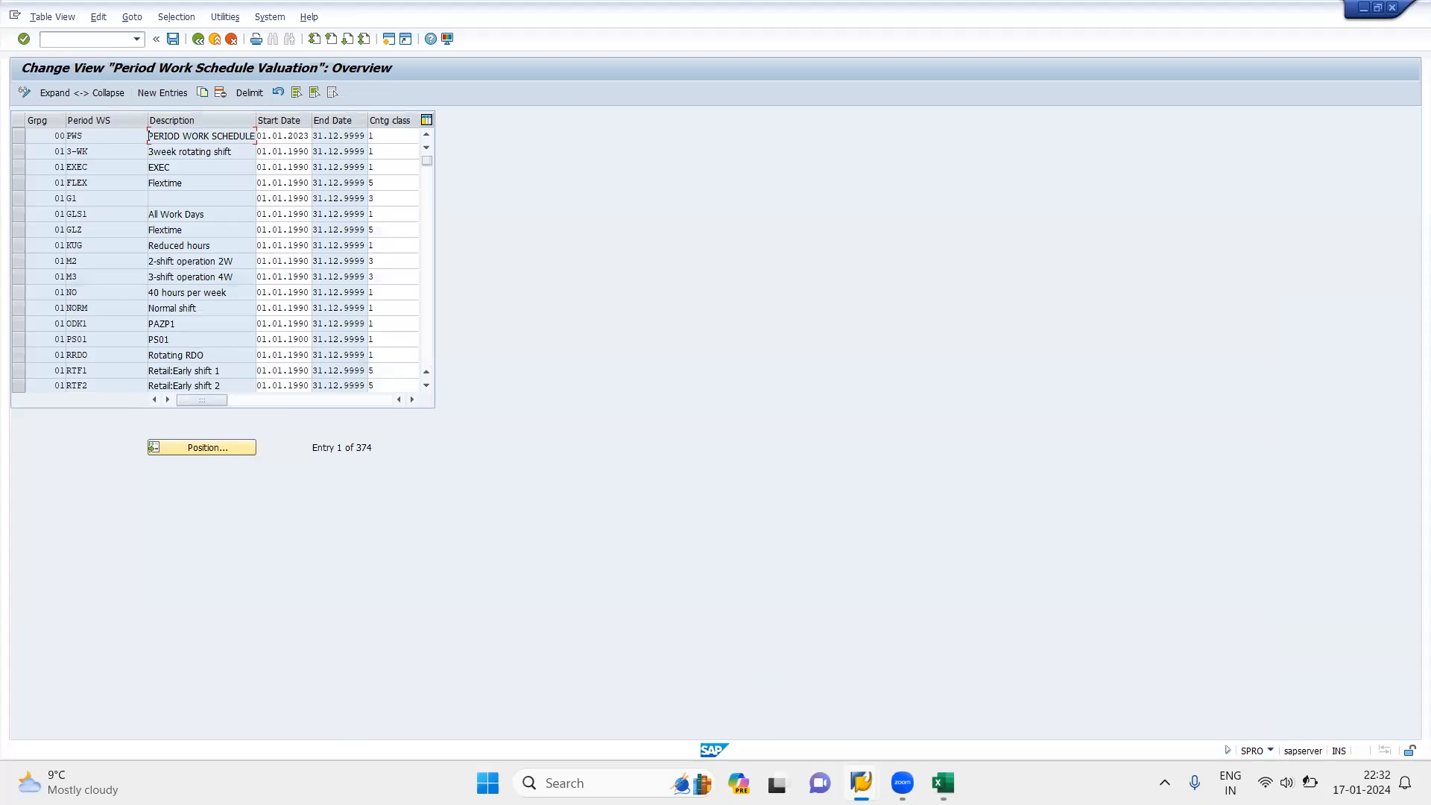
Step: Check the employee's planned working time, exit to its record overview, and return to the Period Work Schedule Valuation view
{"action": "mouse_move", "coordinate": [861, 783]}
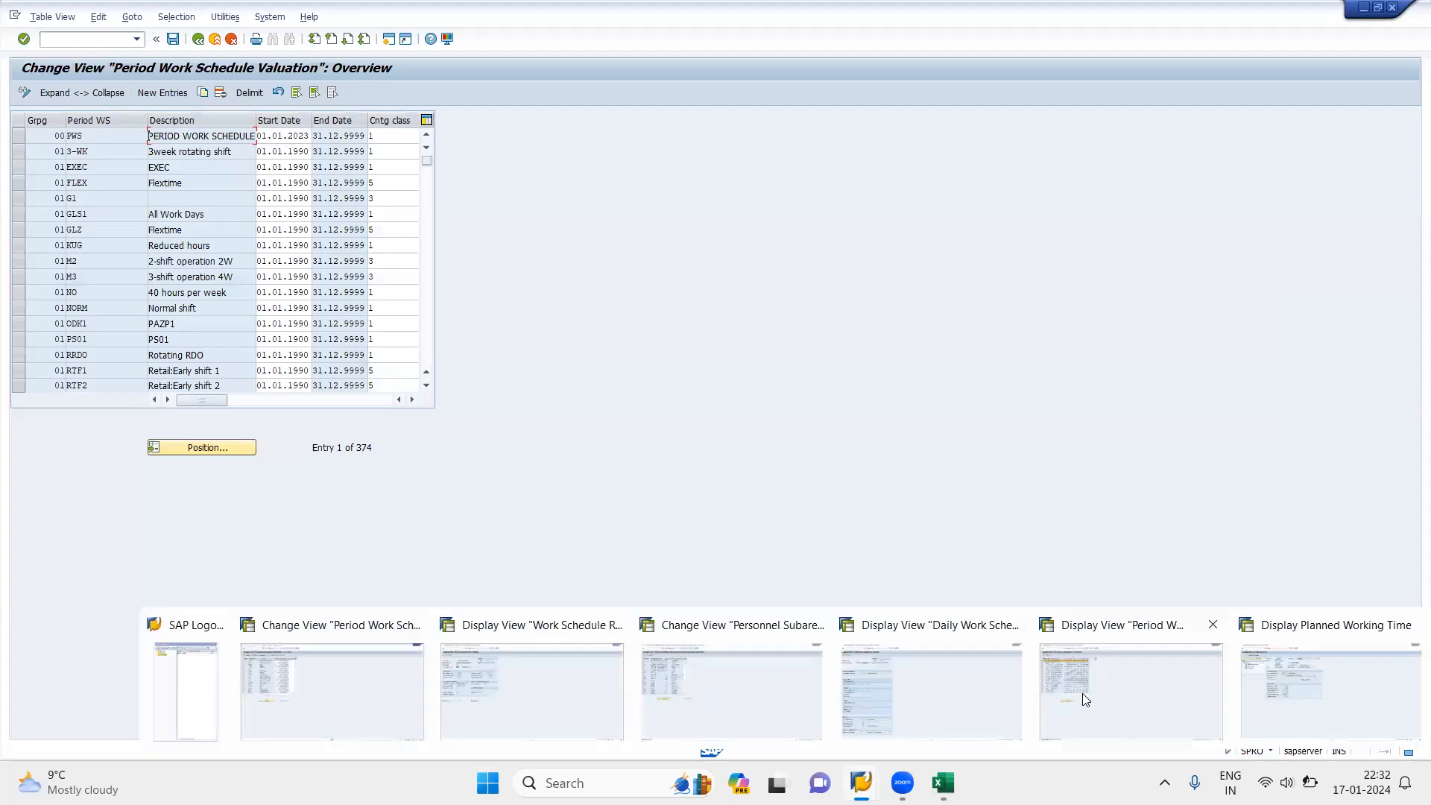
{"action": "left_click", "coordinate": [1282, 696]}
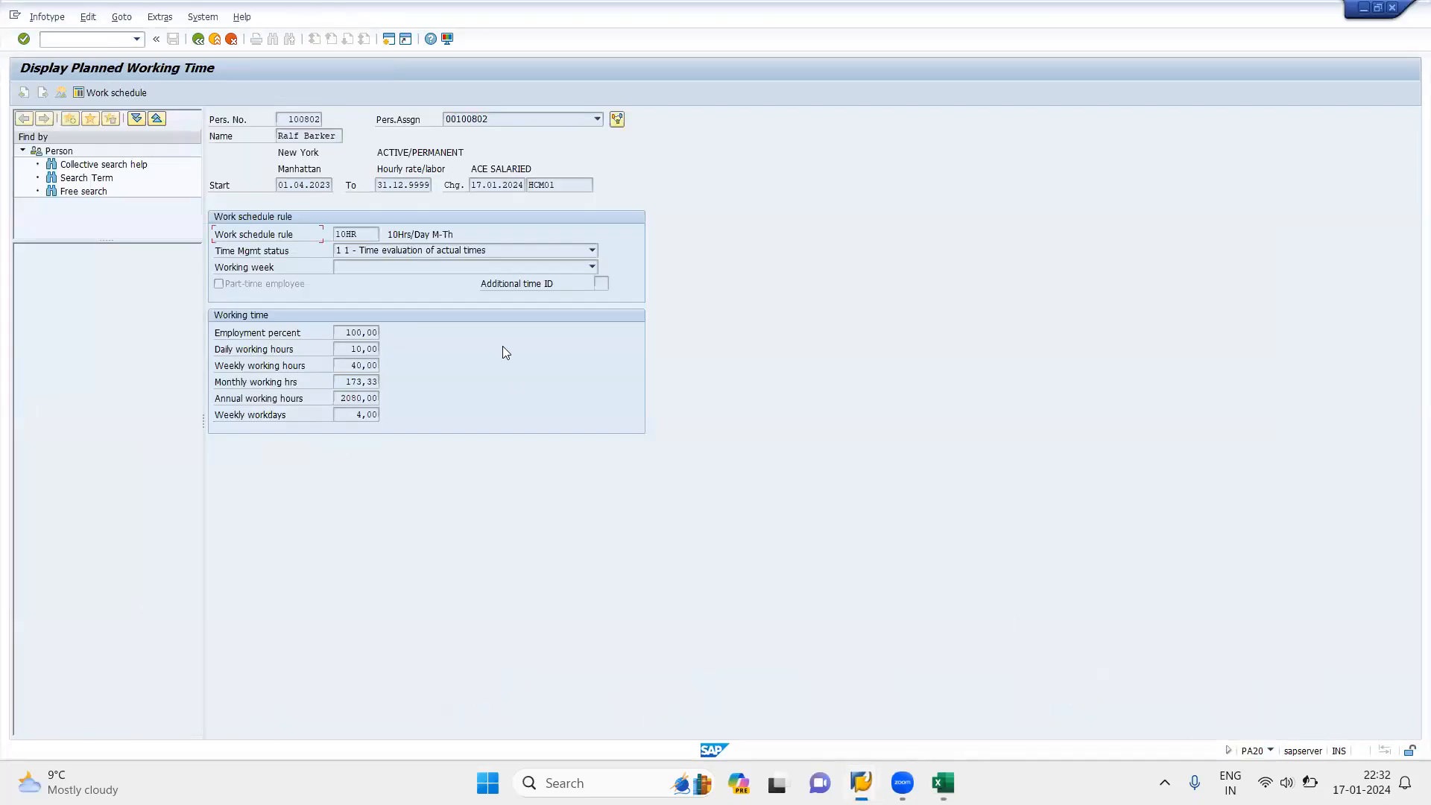
{"action": "left_click", "coordinate": [198, 38]}
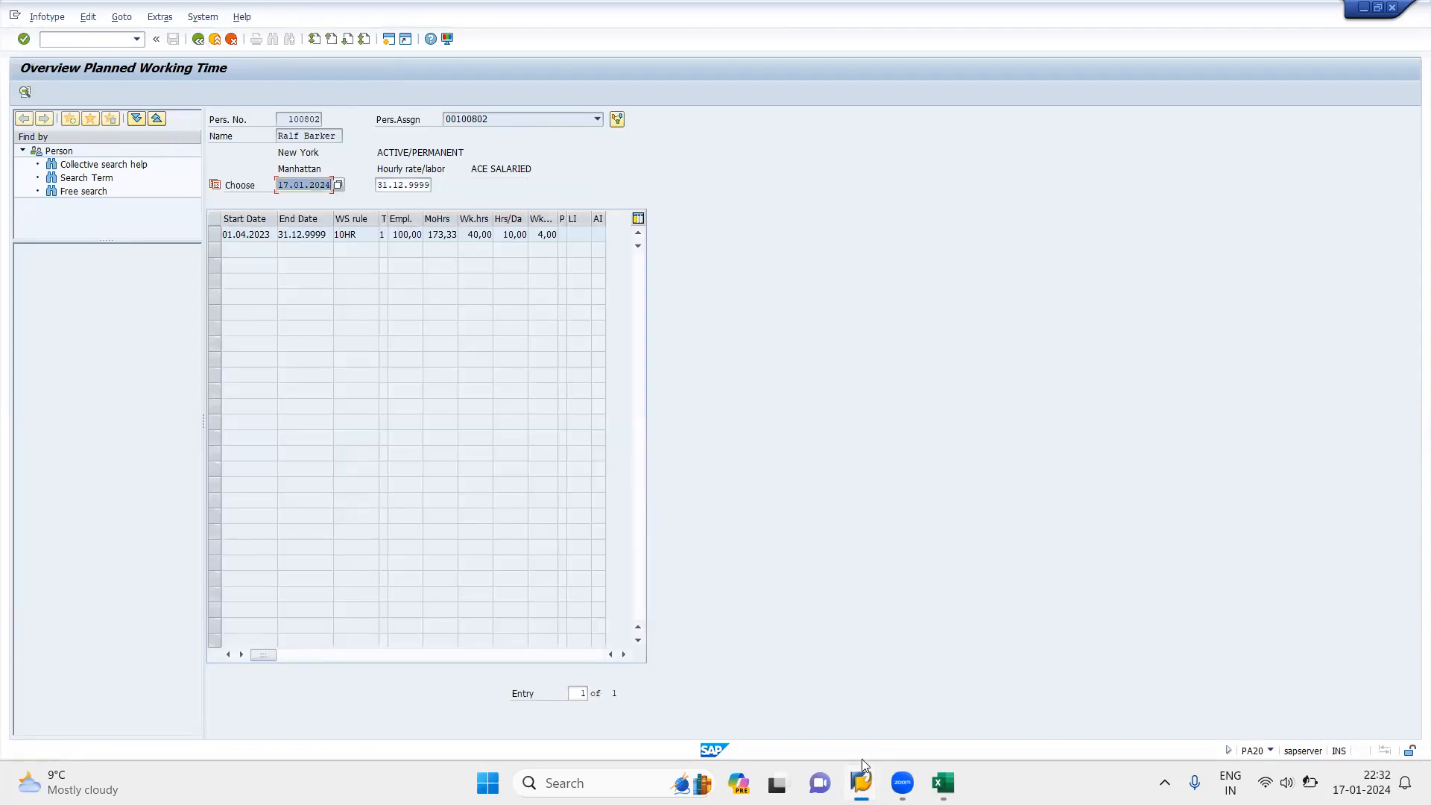
{"action": "mouse_move", "coordinate": [862, 761]}
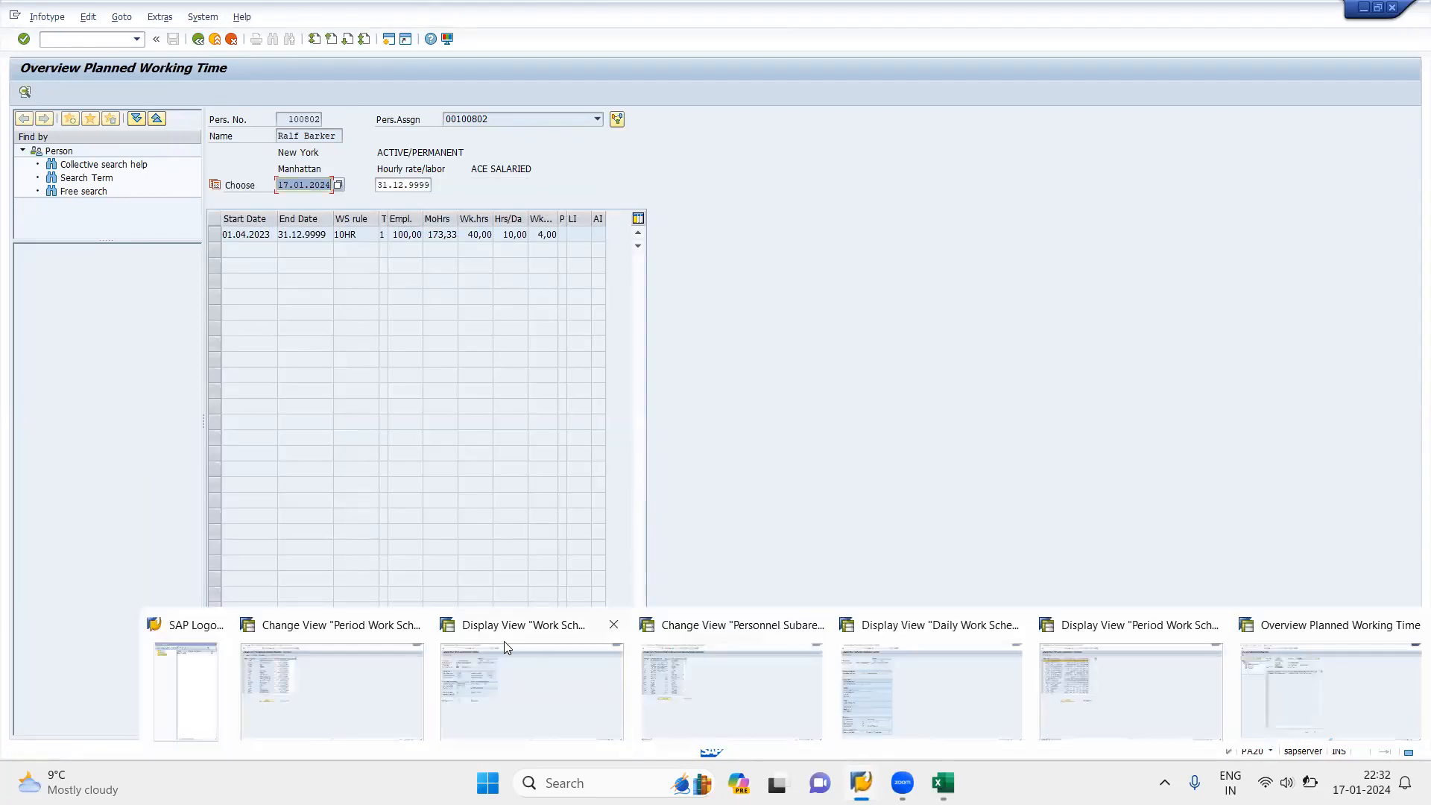
{"action": "left_click", "coordinate": [377, 667]}
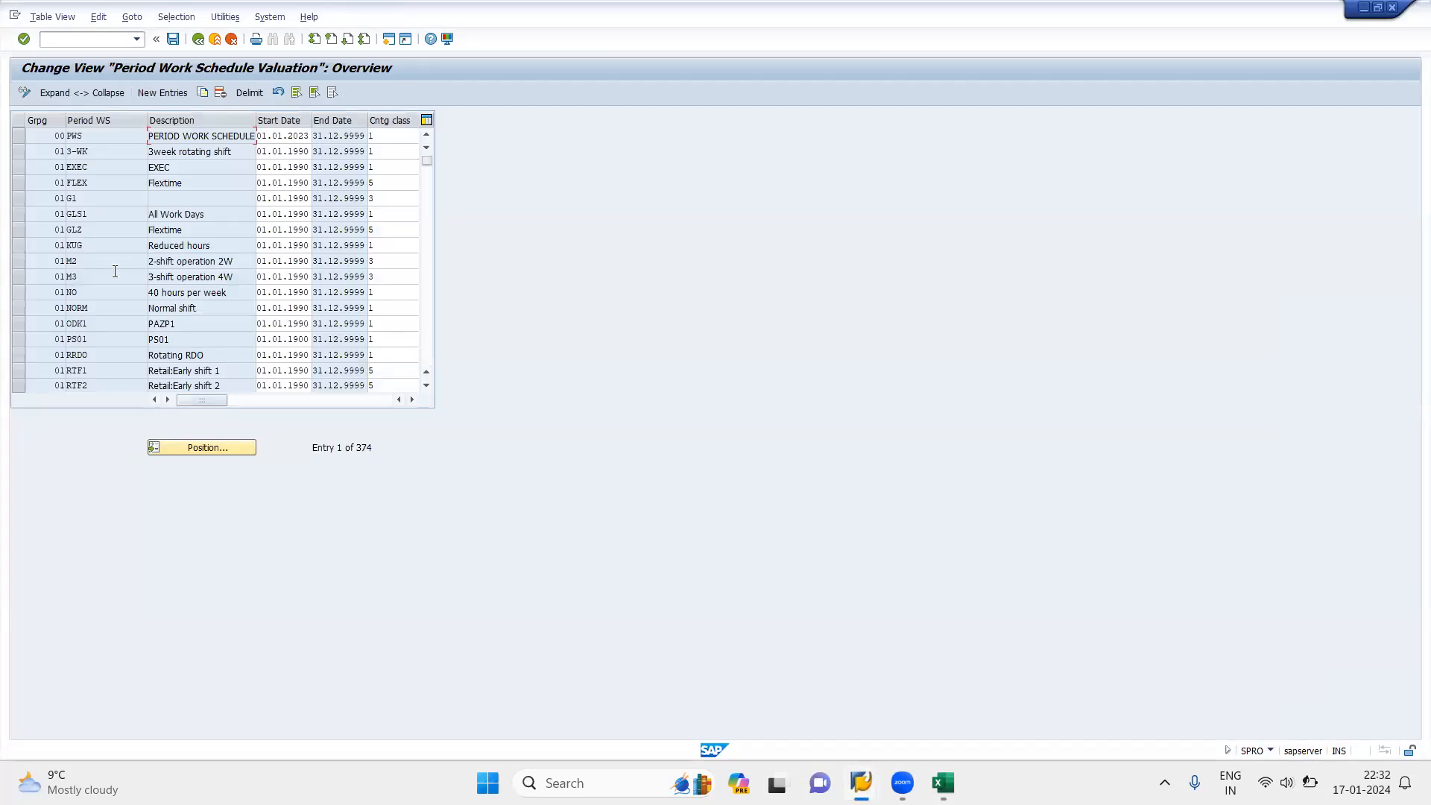
Step: Start a position search in the Period Work Schedule Valuation table with DWS grouping 10
{"action": "left_click", "coordinate": [201, 446]}
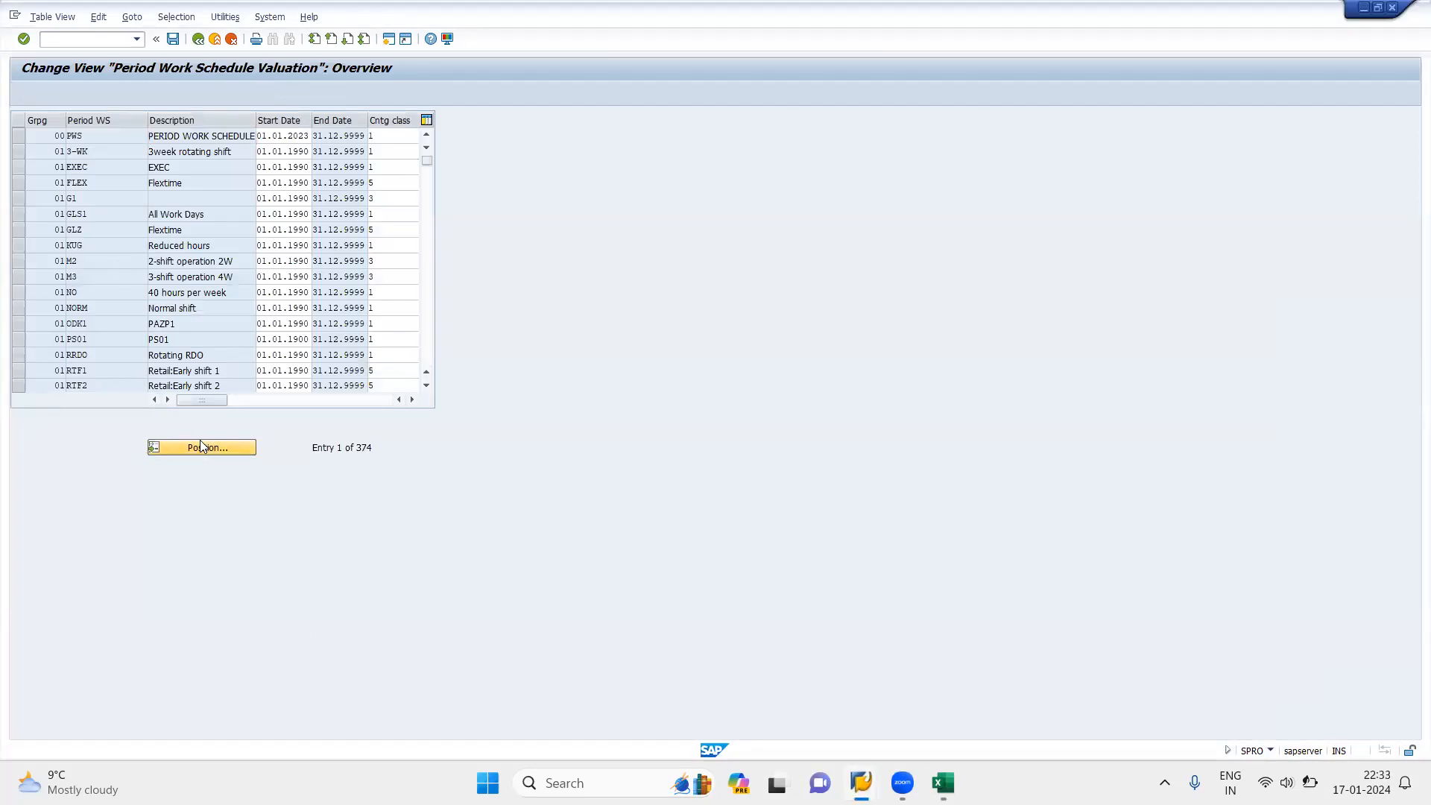
{"action": "type", "text": "10"}
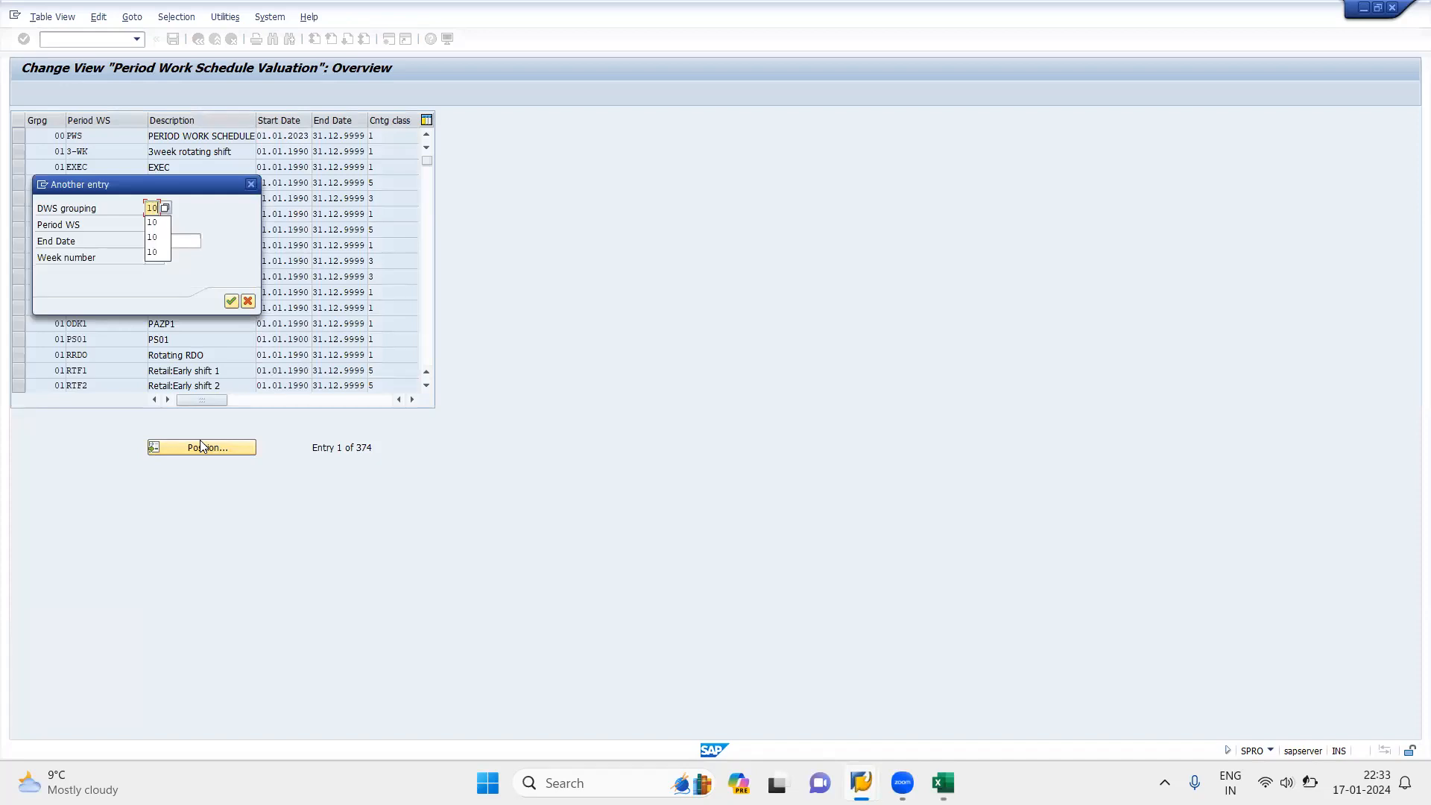
{"action": "key", "text": "Tab"}
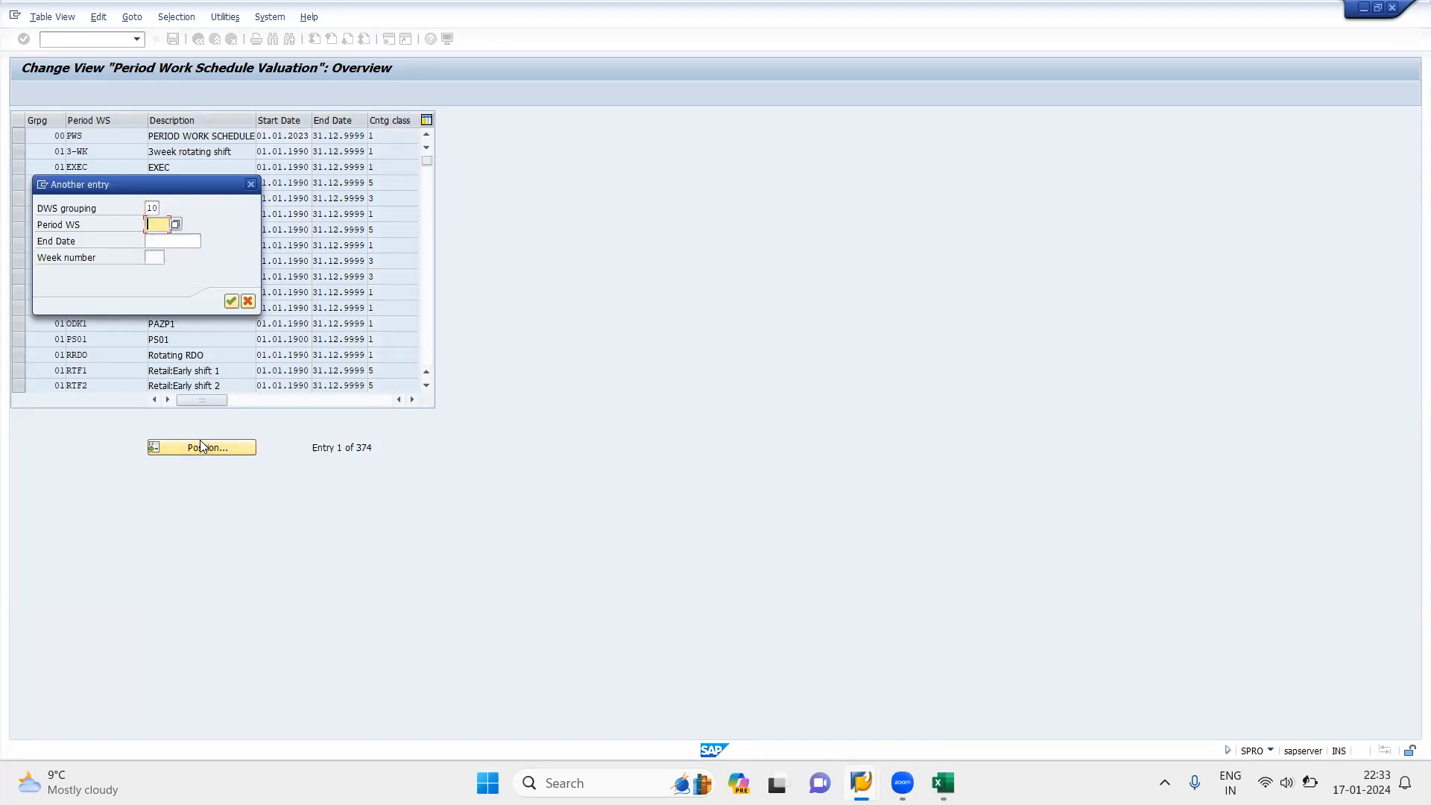
Step: Examine the 10HR row in the Period Work Schedule display for its code and daily schedules, and return to the position search
{"action": "mouse_move", "coordinate": [861, 783]}
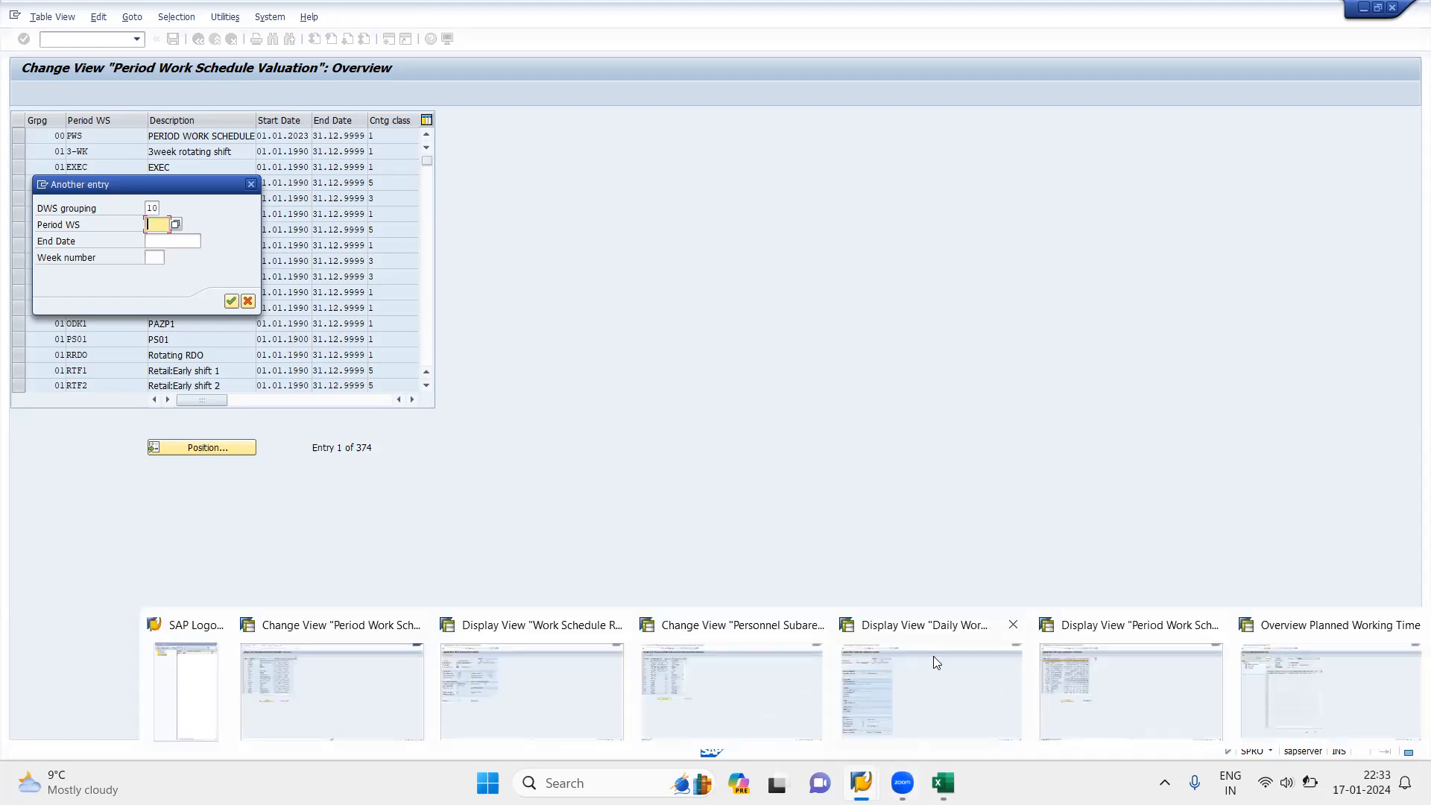
{"action": "left_click", "coordinate": [1157, 685]}
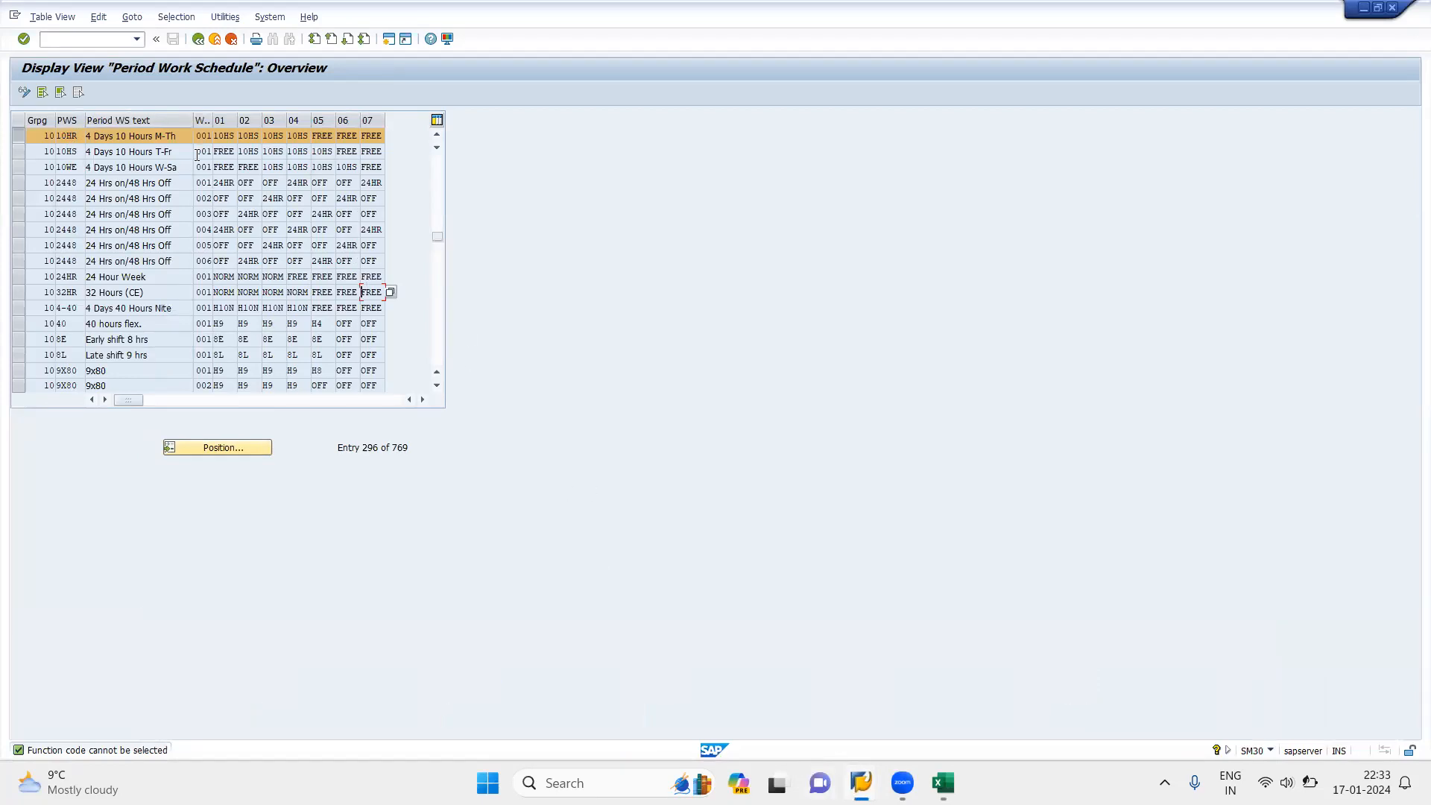
{"action": "left_click", "coordinate": [325, 136]}
{"action": "left_click", "coordinate": [165, 83]}
{"action": "left_click", "coordinate": [226, 136]}
{"action": "left_click", "coordinate": [366, 136]}
{"action": "mouse_move", "coordinate": [861, 782]}
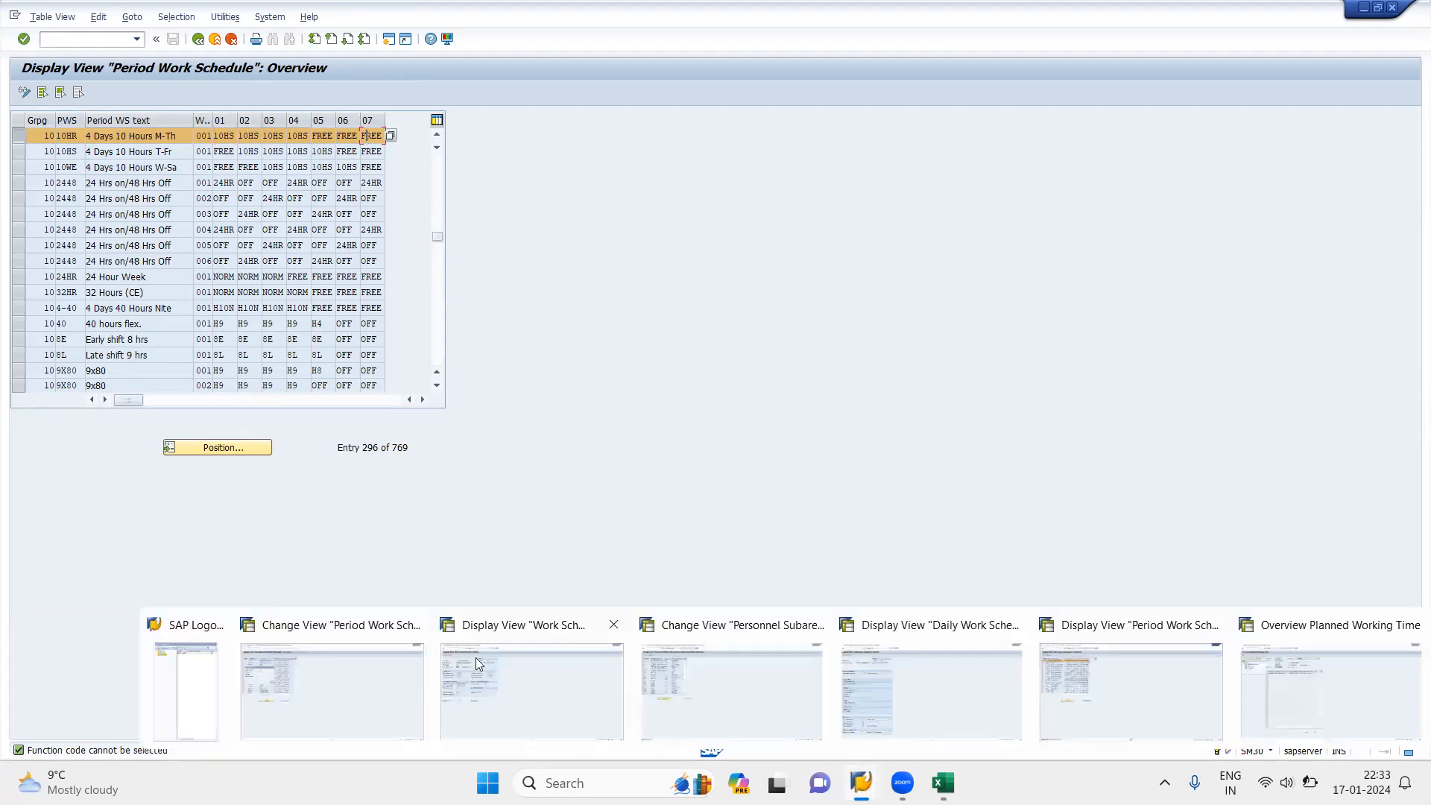
{"action": "left_click", "coordinate": [361, 669]}
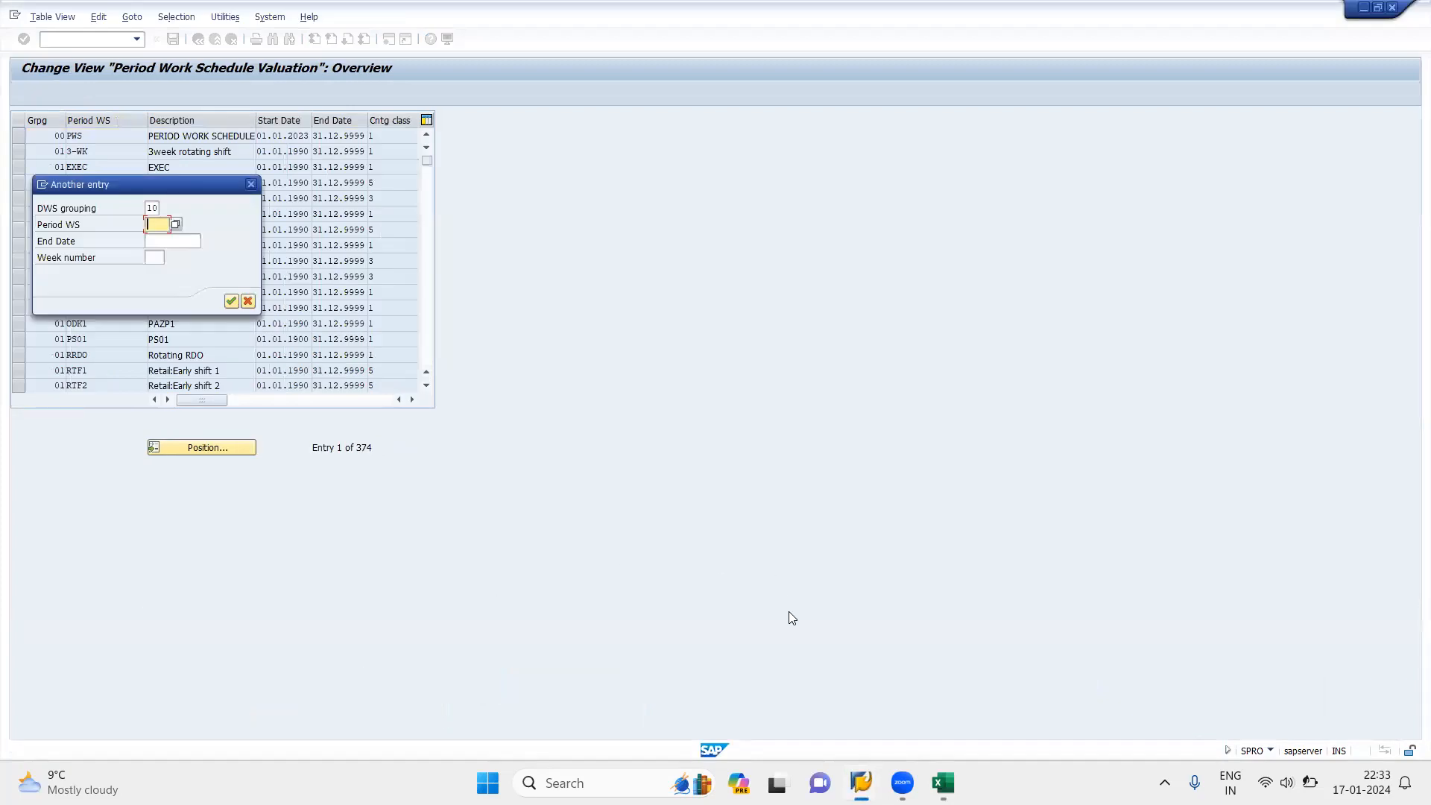
{"action": "mouse_move", "coordinate": [938, 763]}
{"action": "mouse_move", "coordinate": [861, 783]}
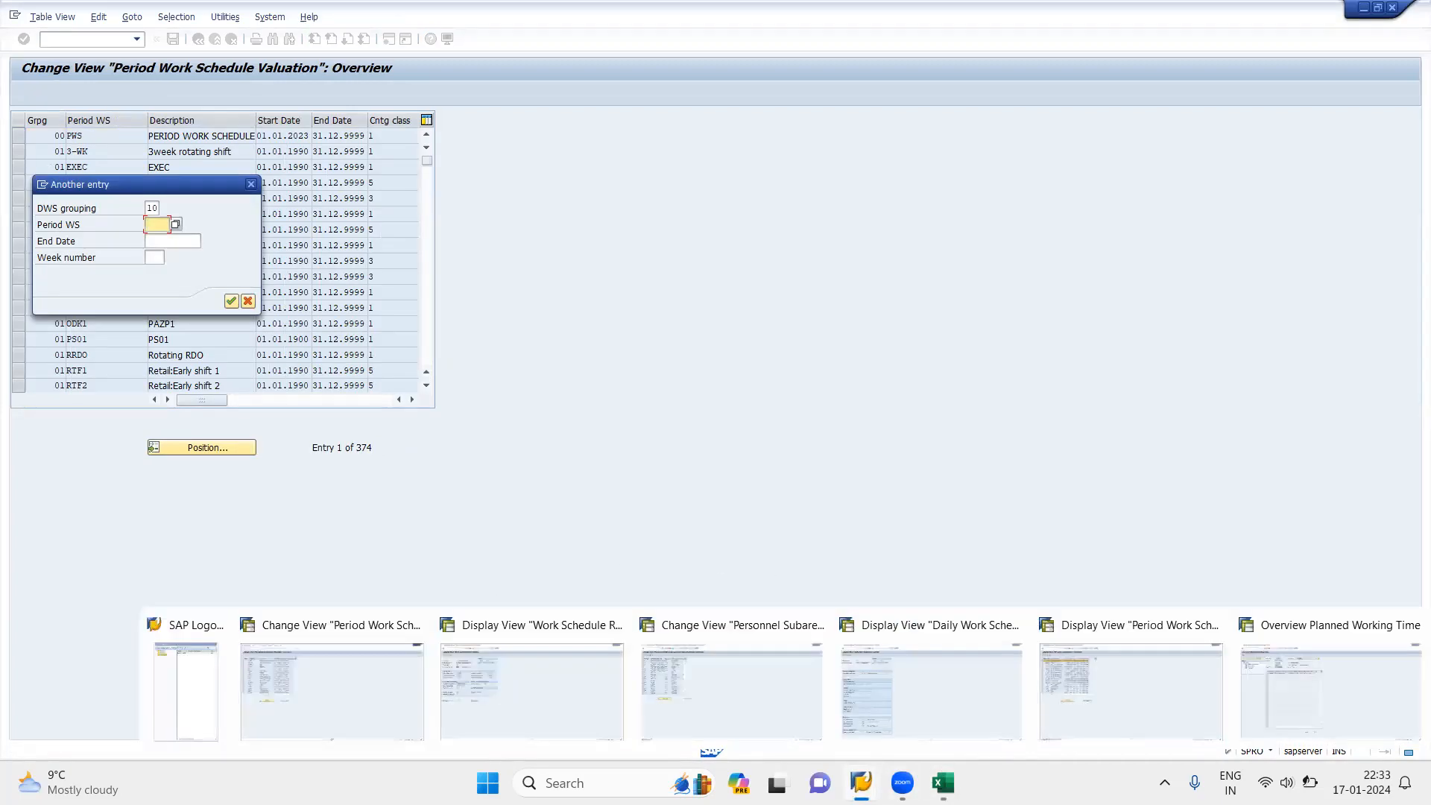
{"action": "left_click", "coordinate": [1131, 684]}
{"action": "mouse_move", "coordinate": [884, 775]}
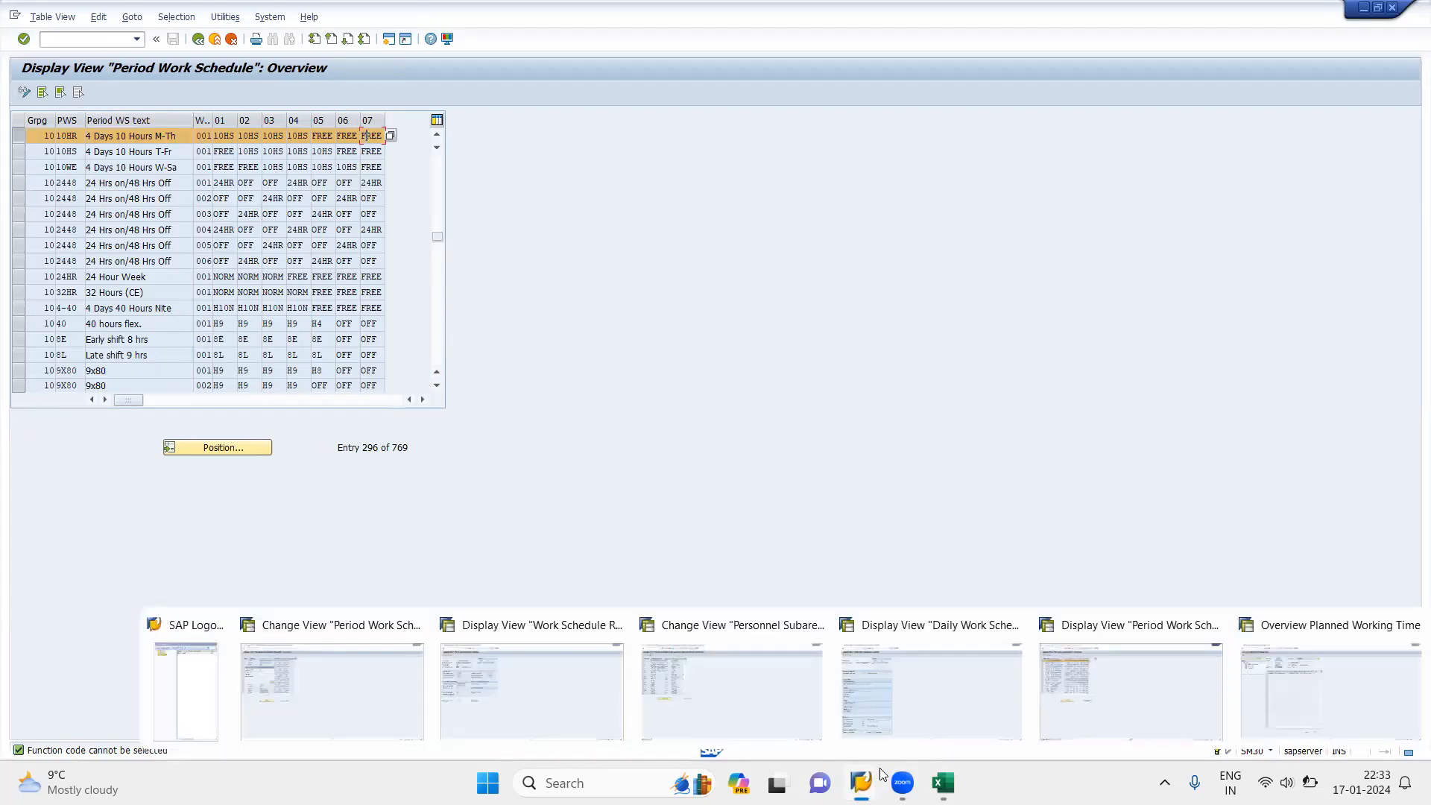
{"action": "left_click", "coordinate": [336, 692]}
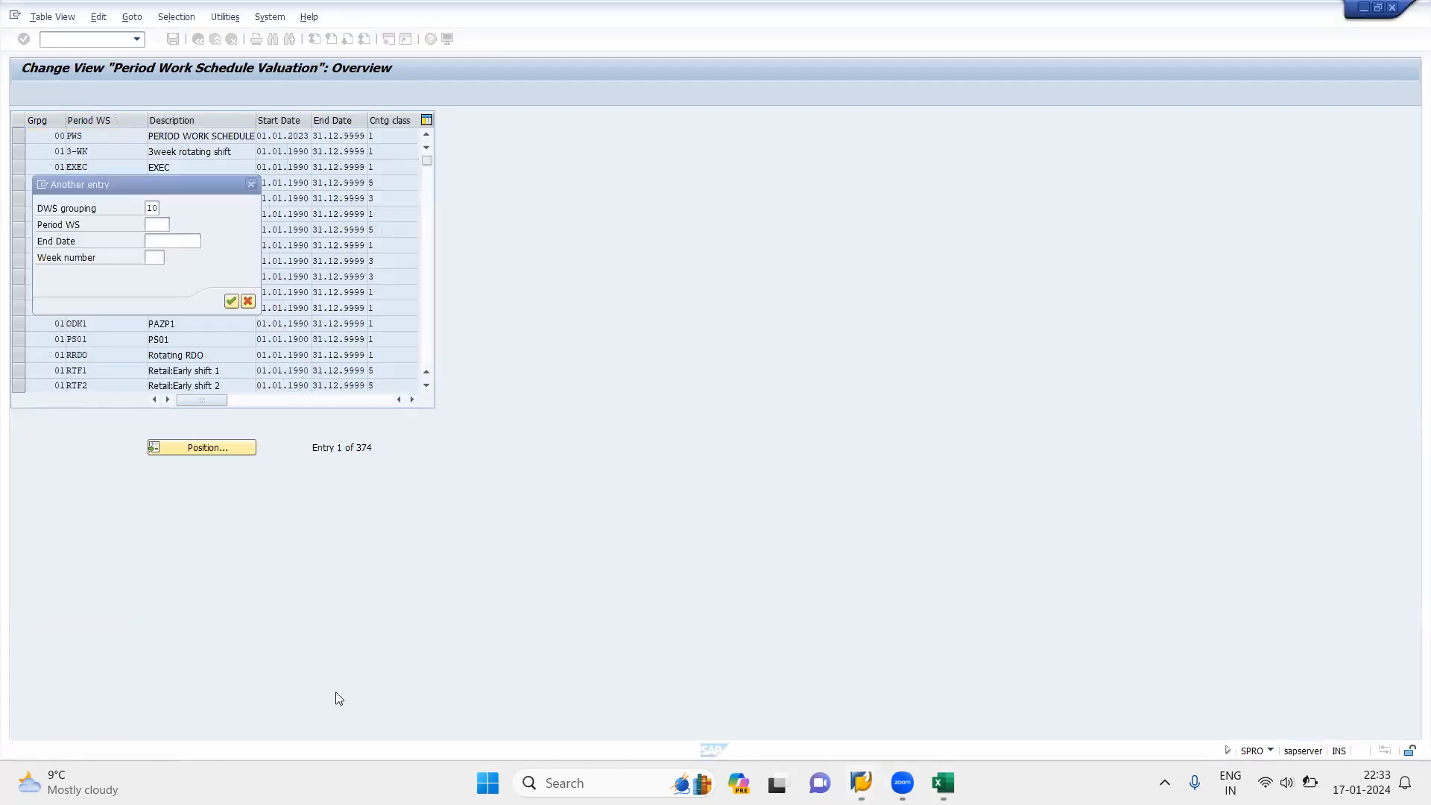
Step: Position the valuation table at period work schedule 10HR and review that row's counting class
{"action": "type", "text": "1000"}
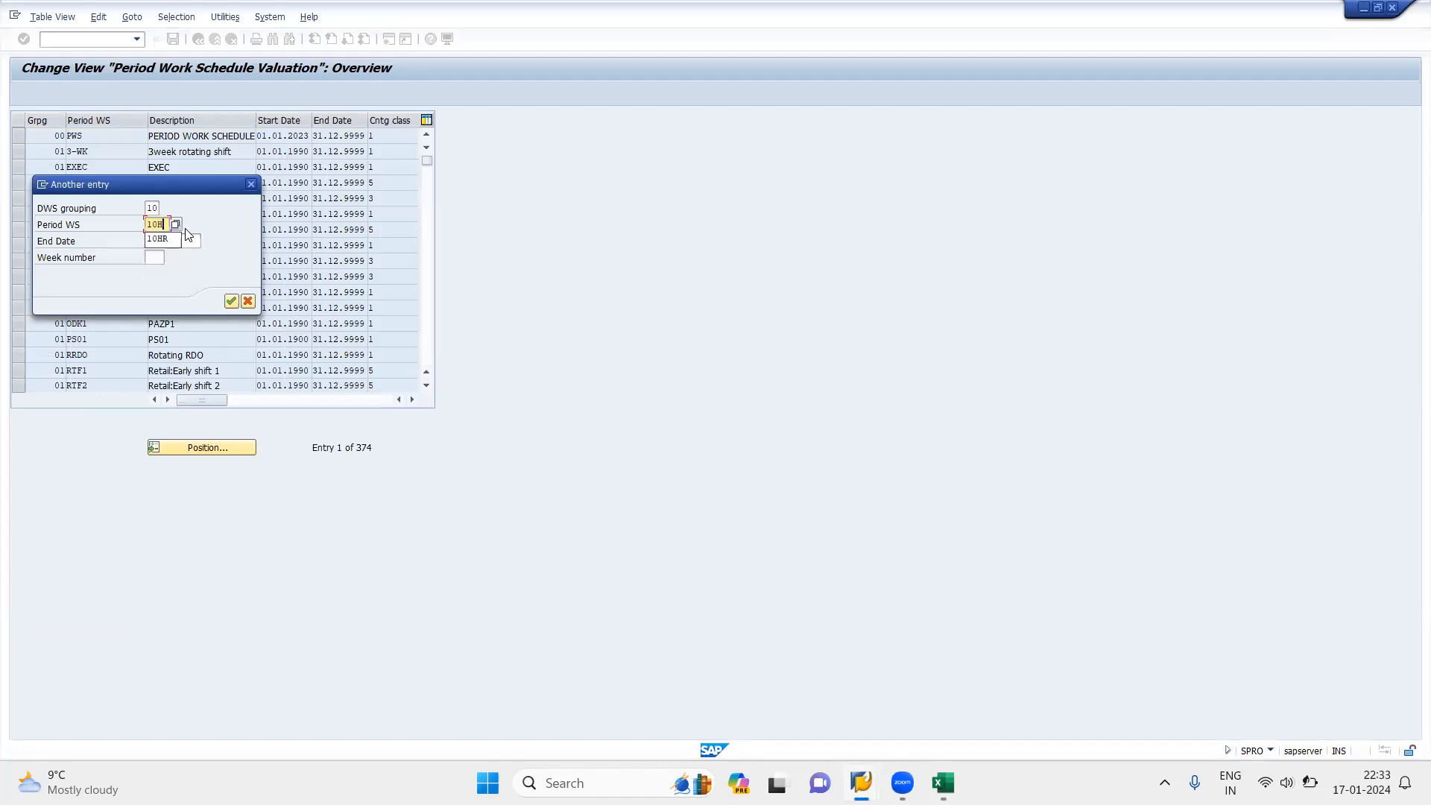
{"action": "key", "text": "Return"}
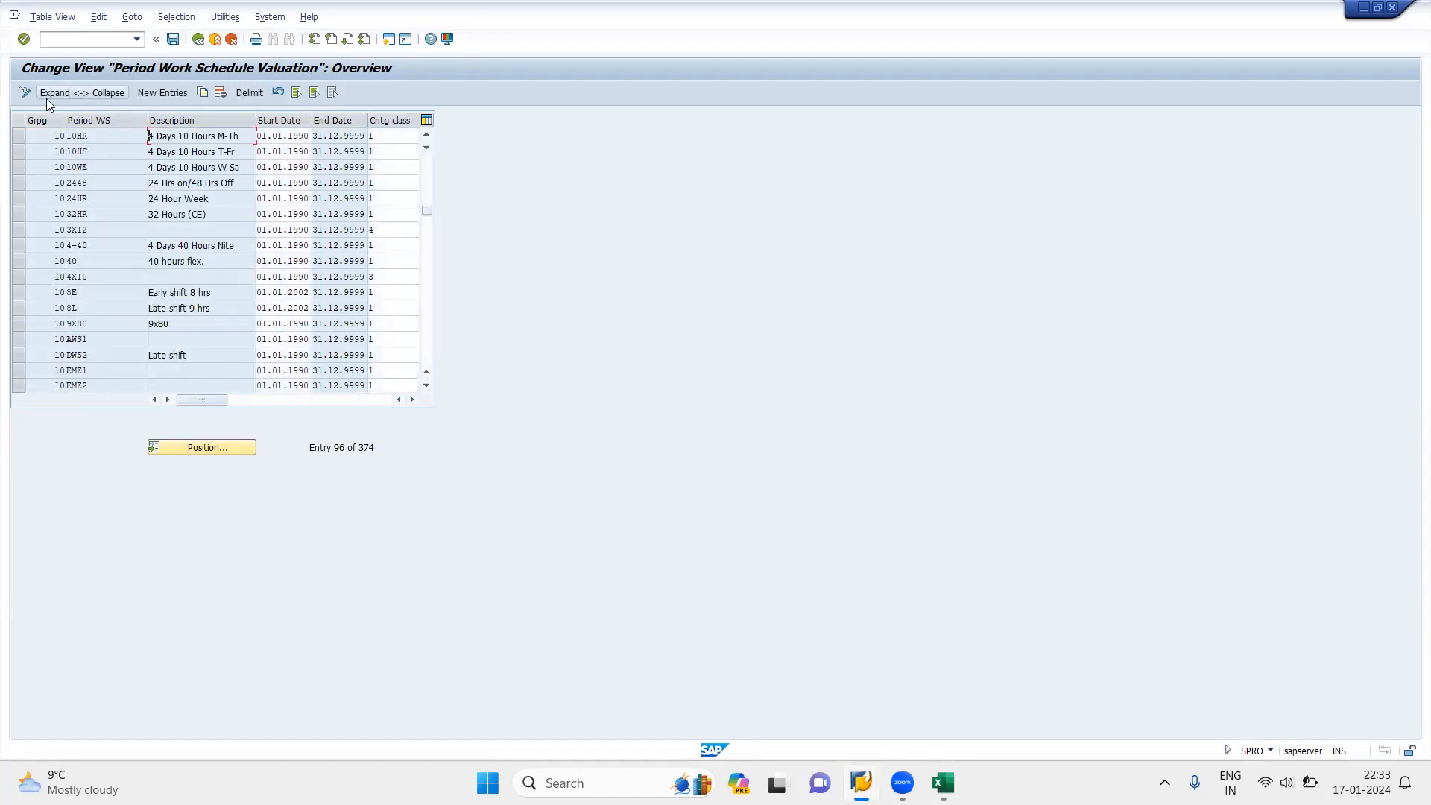
{"action": "left_click", "coordinate": [19, 140]}
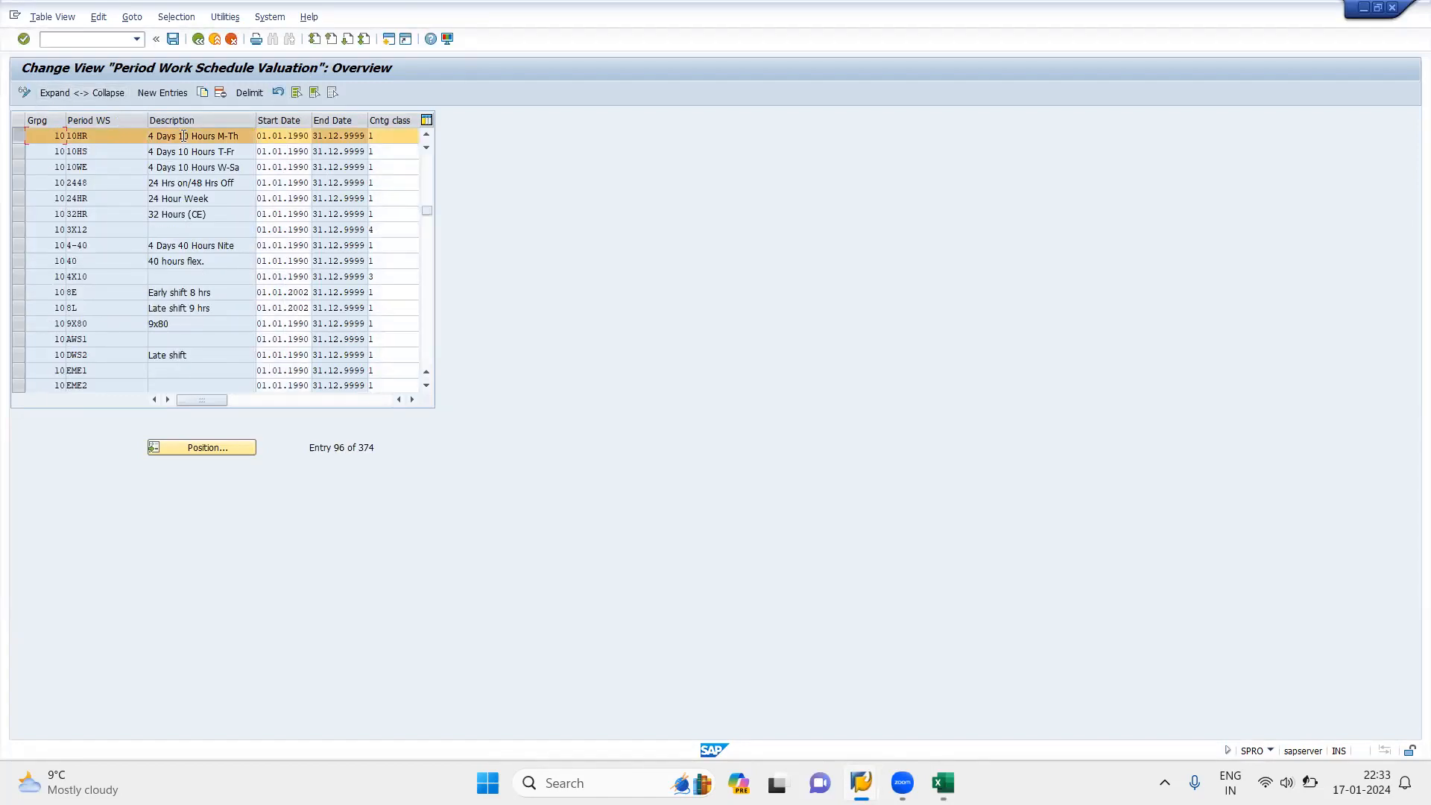
{"action": "left_click", "coordinate": [397, 136]}
{"action": "left_click", "coordinate": [18, 136]}
Step: Clear the counting class of period work schedule 10HR, enter counting class 1 again, and save
{"action": "left_click", "coordinate": [392, 134]}
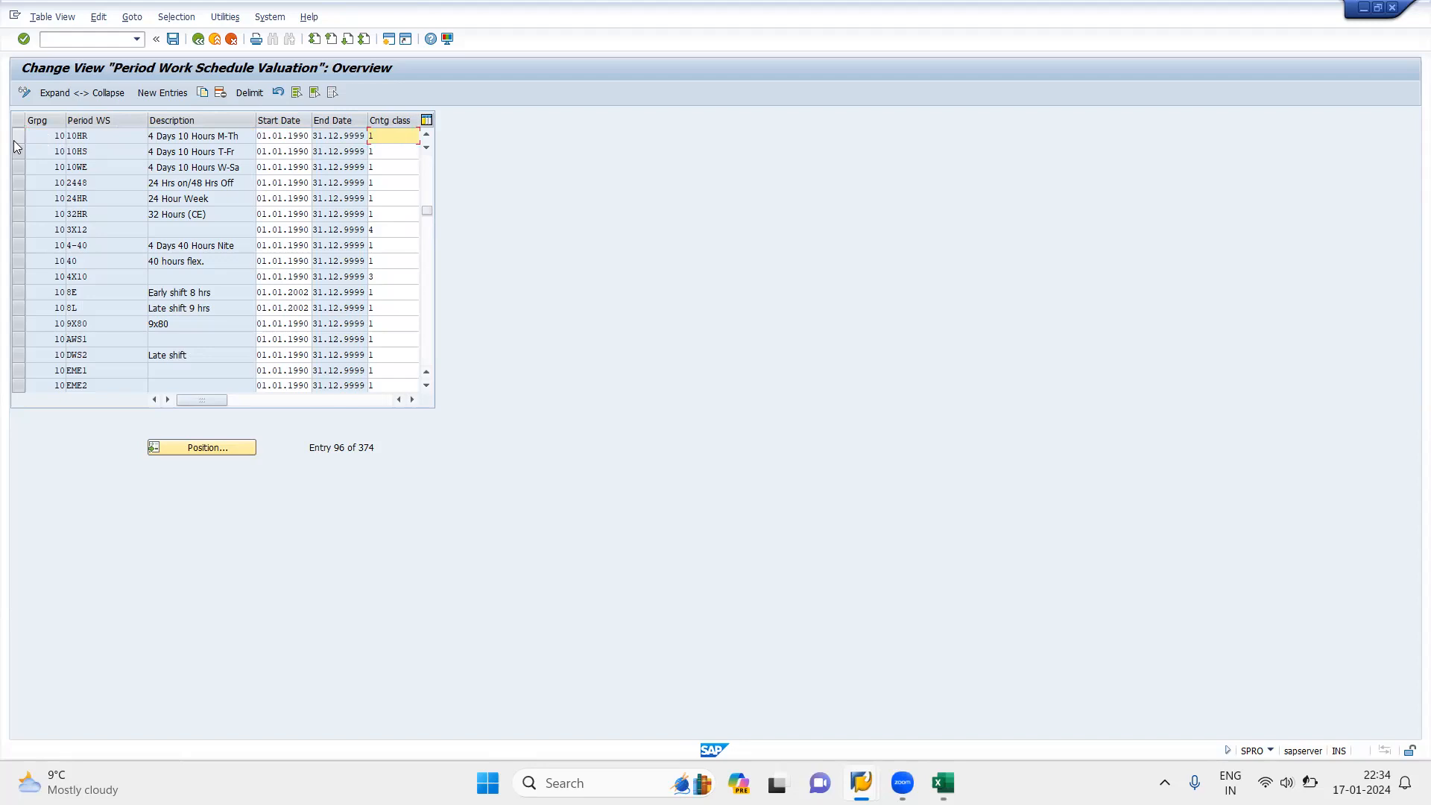
{"action": "key", "text": "BackSpace"}
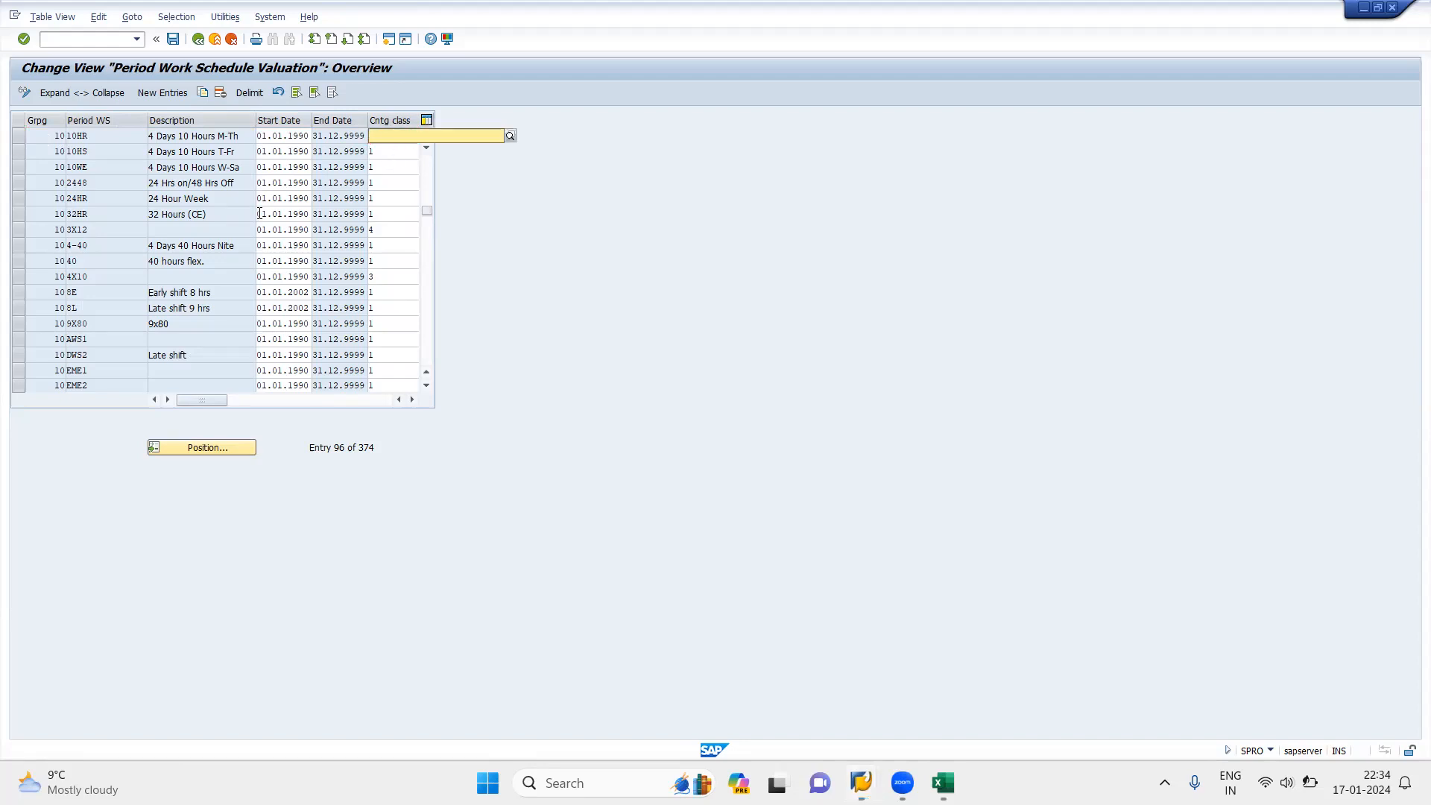
{"action": "key", "text": "Return"}
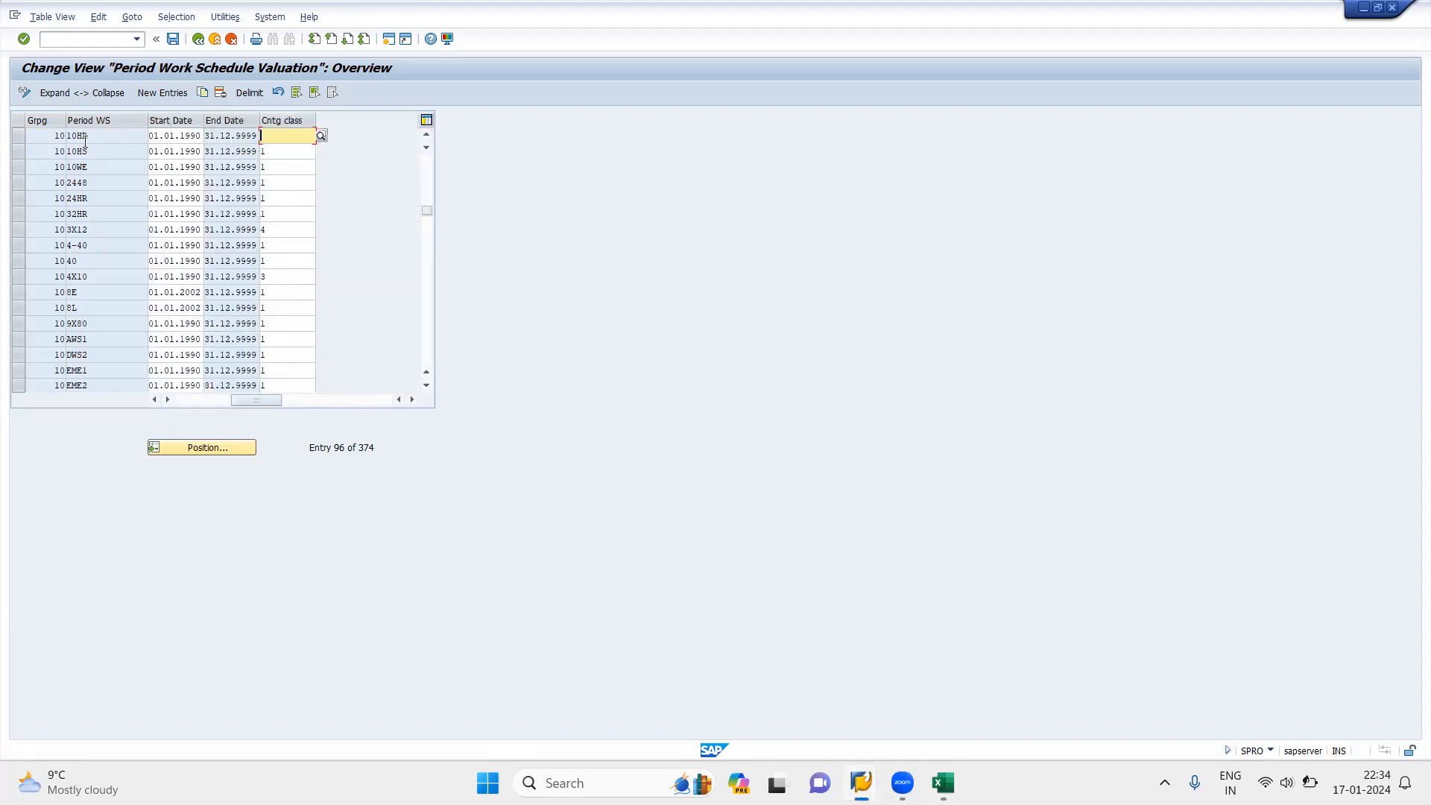
{"action": "left_click", "coordinate": [188, 403]}
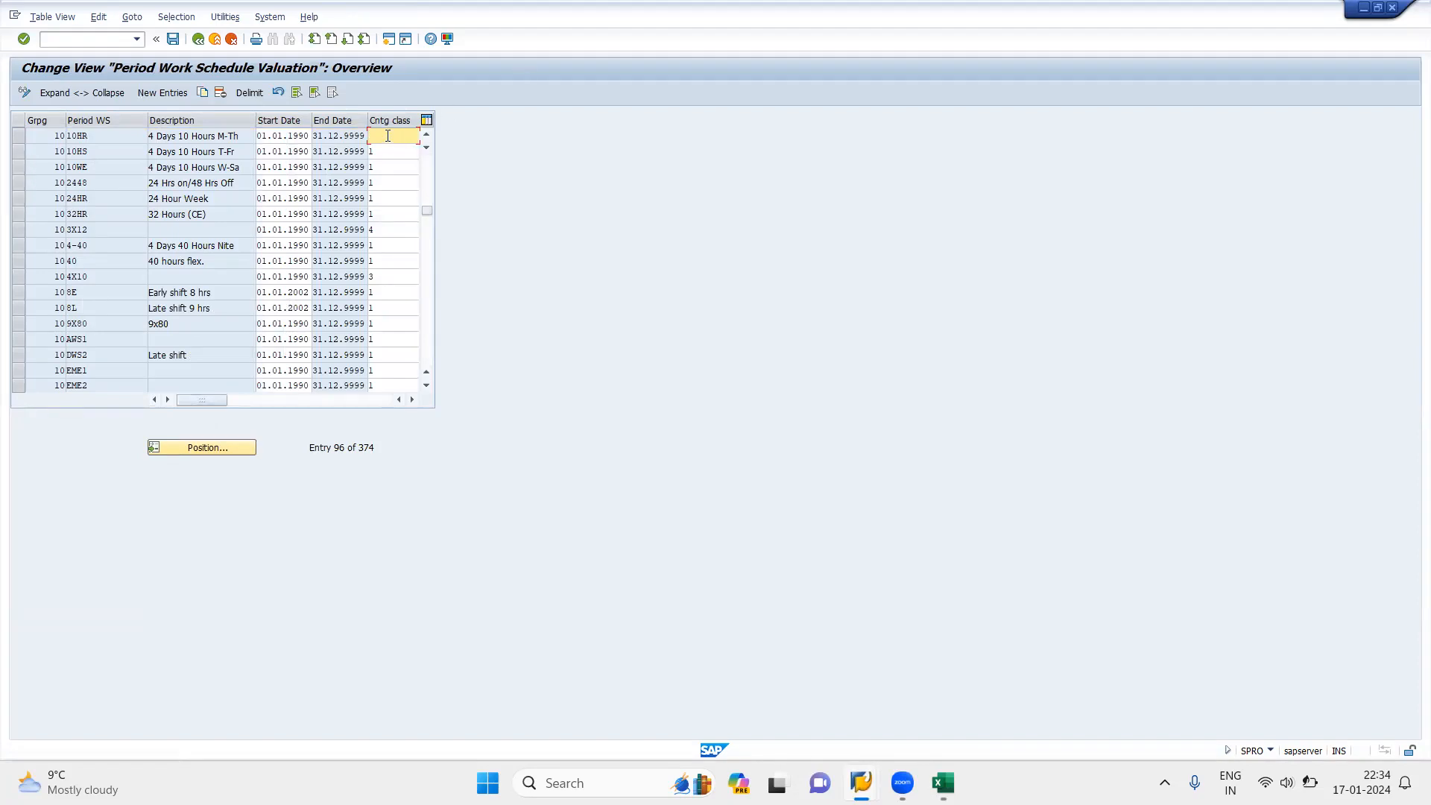
{"action": "type", "text": "1"}
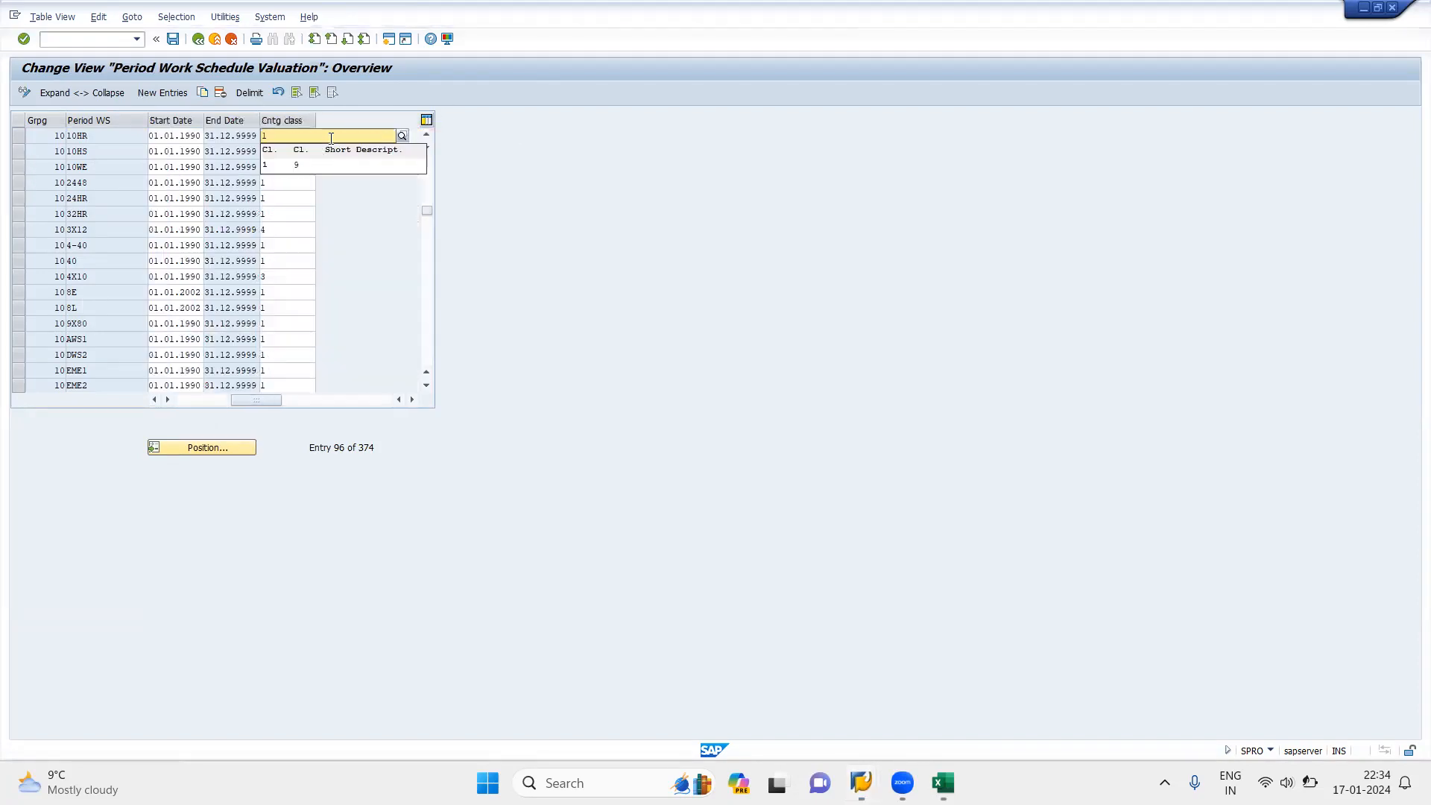
{"action": "left_click", "coordinate": [268, 166]}
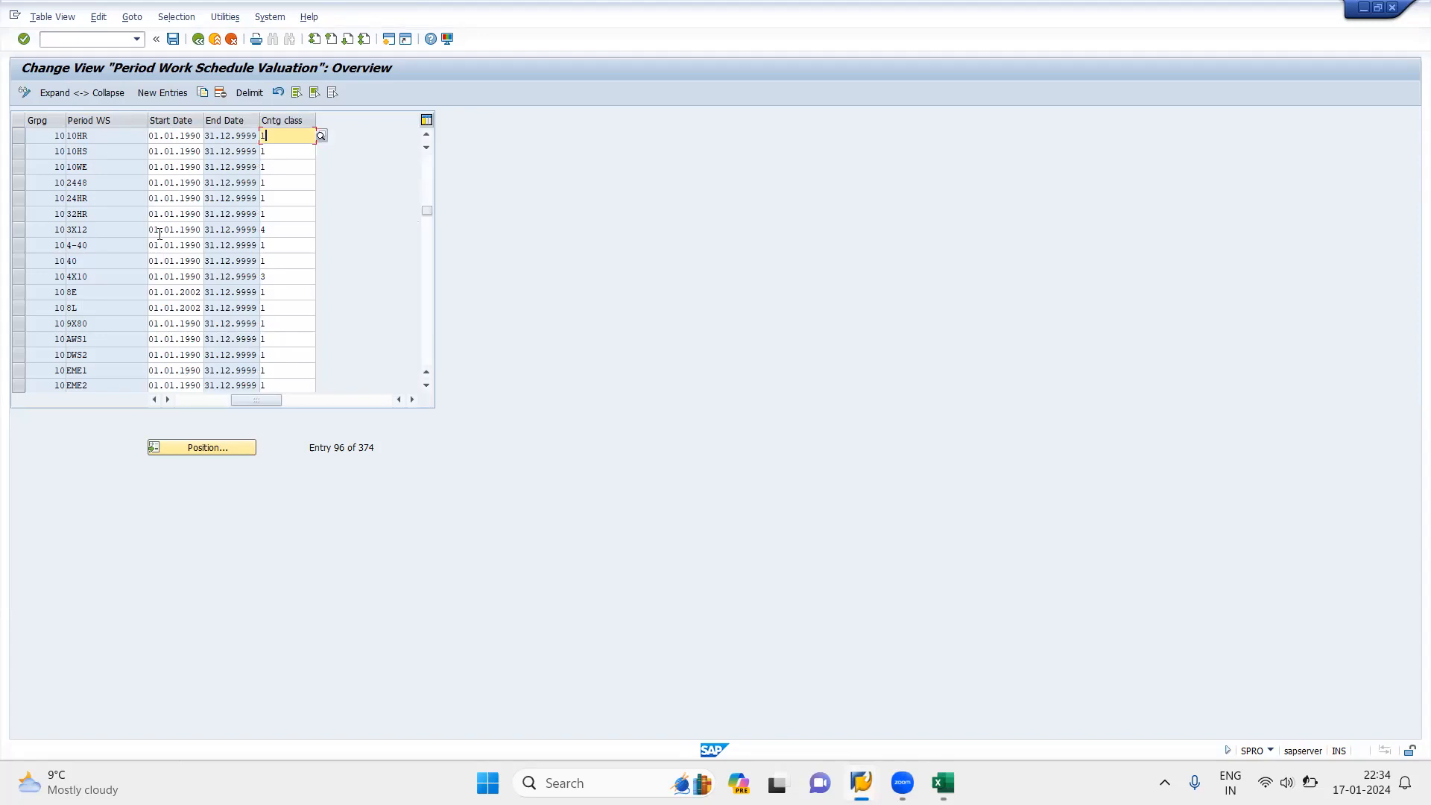
{"action": "left_click", "coordinate": [188, 401]}
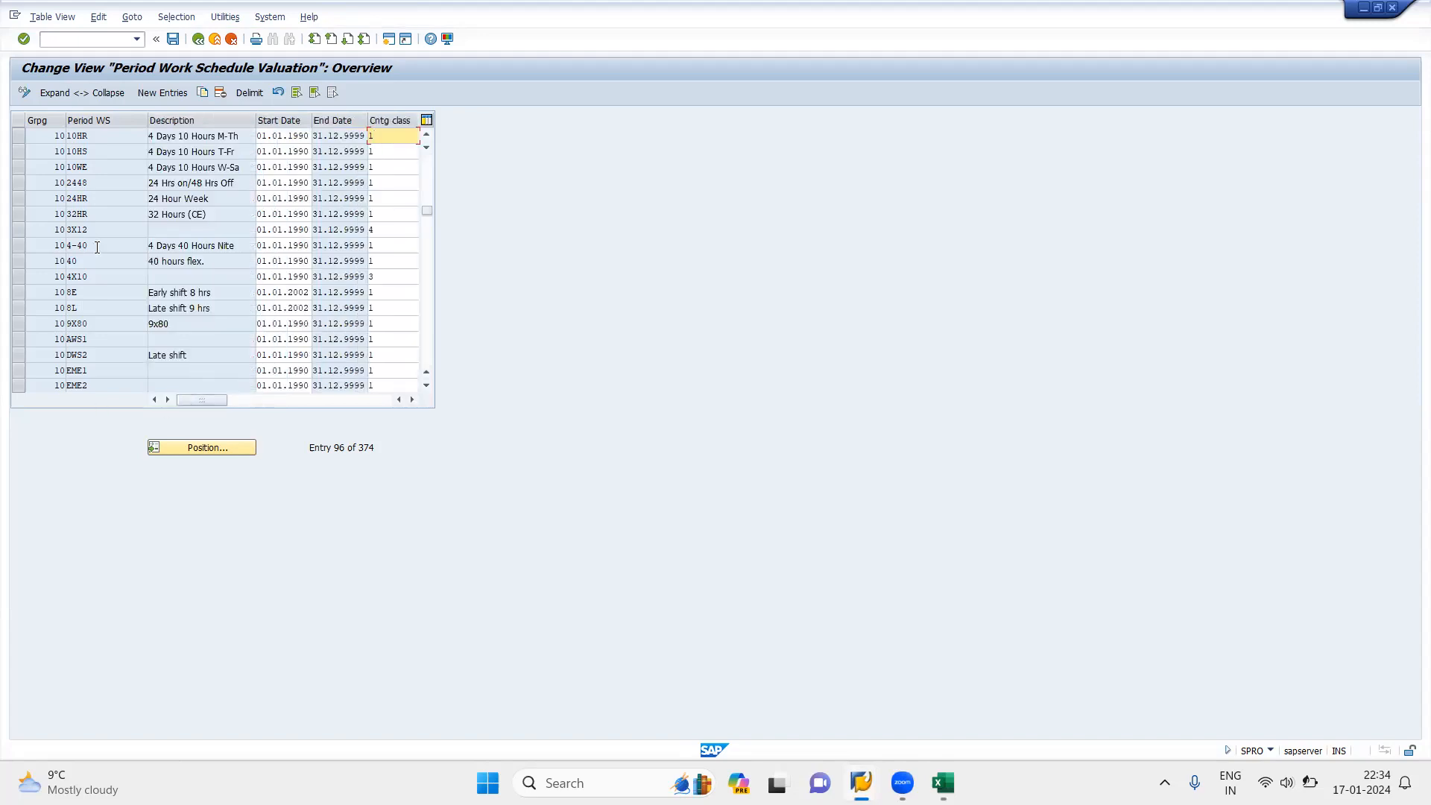
{"action": "left_click", "coordinate": [173, 39]}
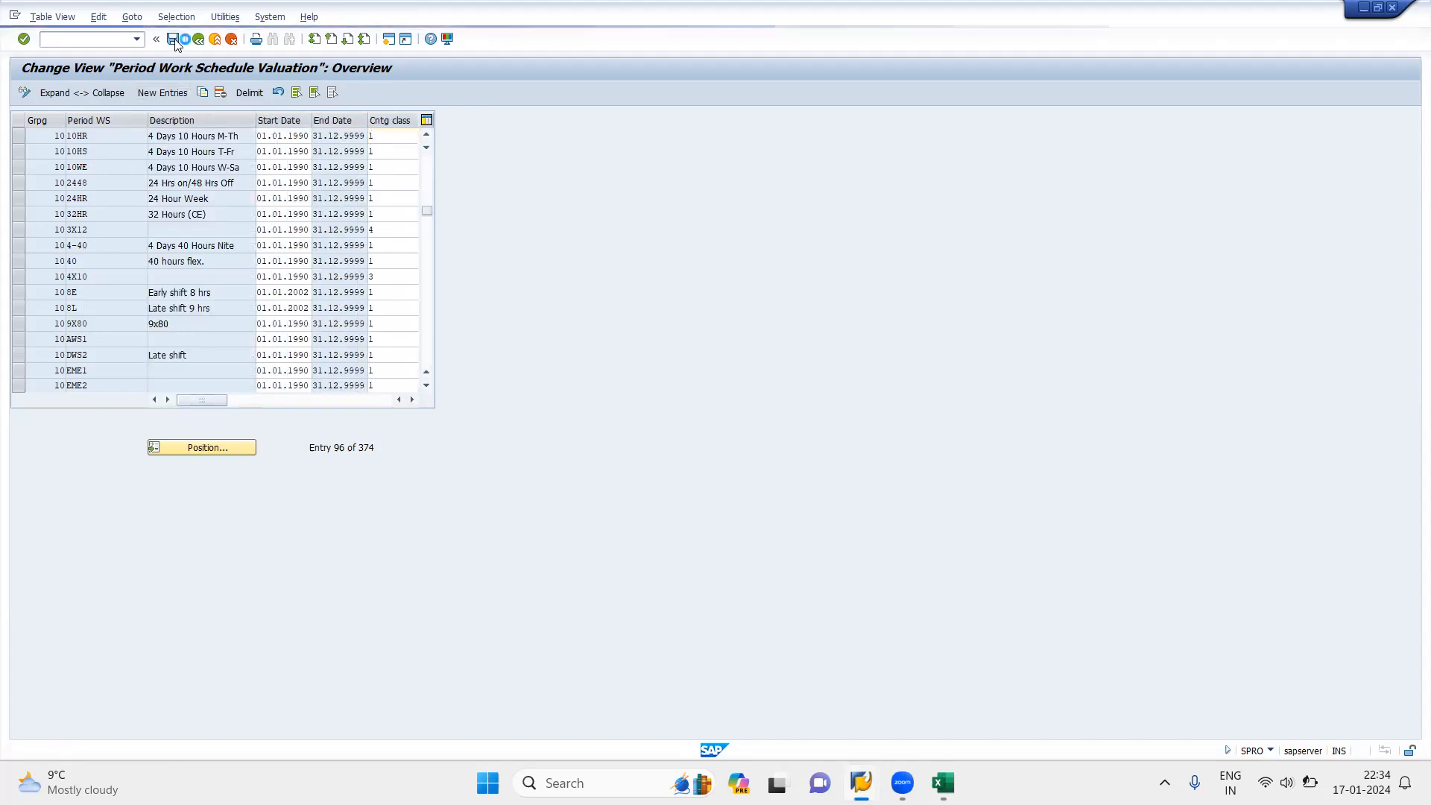
{"action": "left_click", "coordinate": [218, 252]}
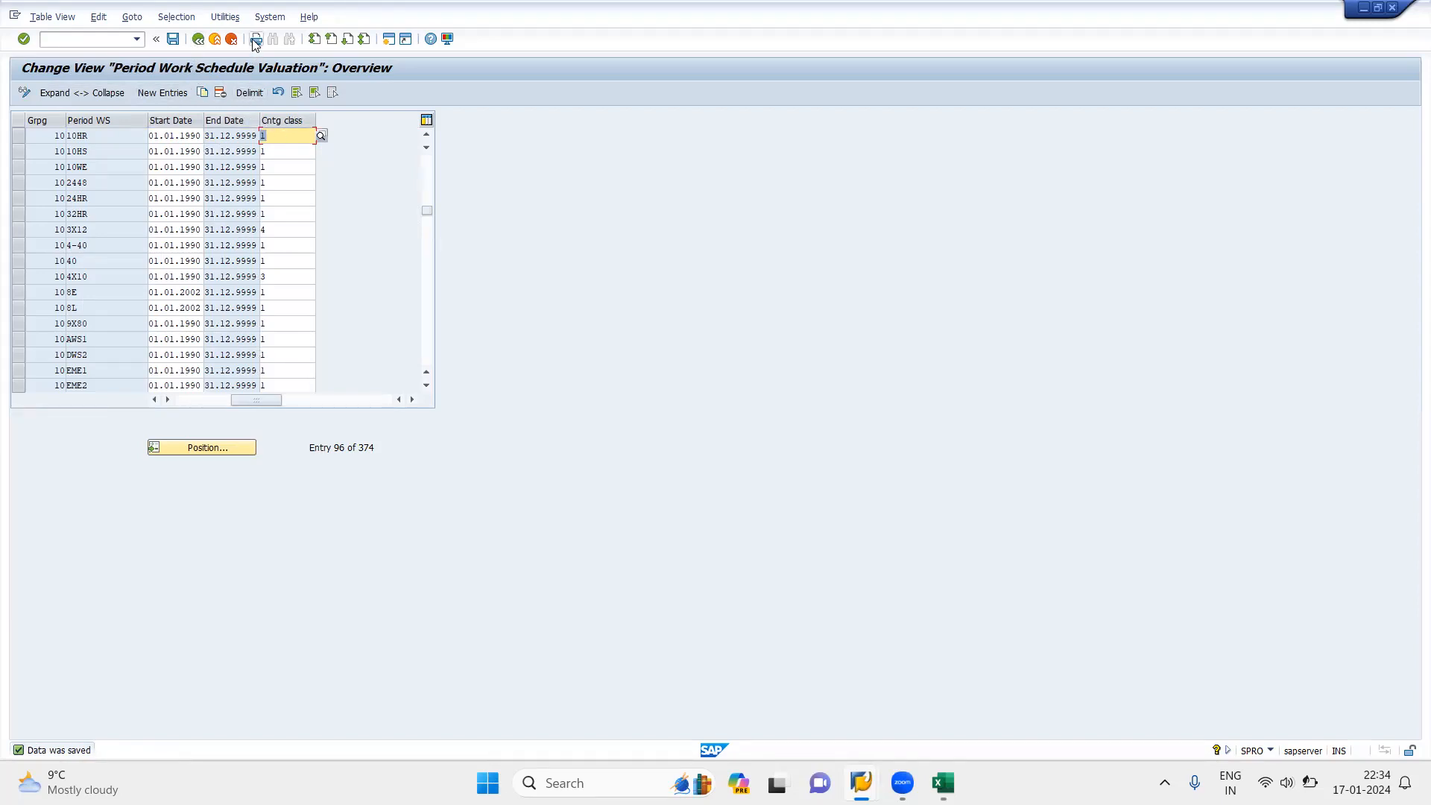
Step: Display the print list of the Period Work Schedule Valuation view to check its technical view name, and return to the table
{"action": "left_click", "coordinate": [256, 39]}
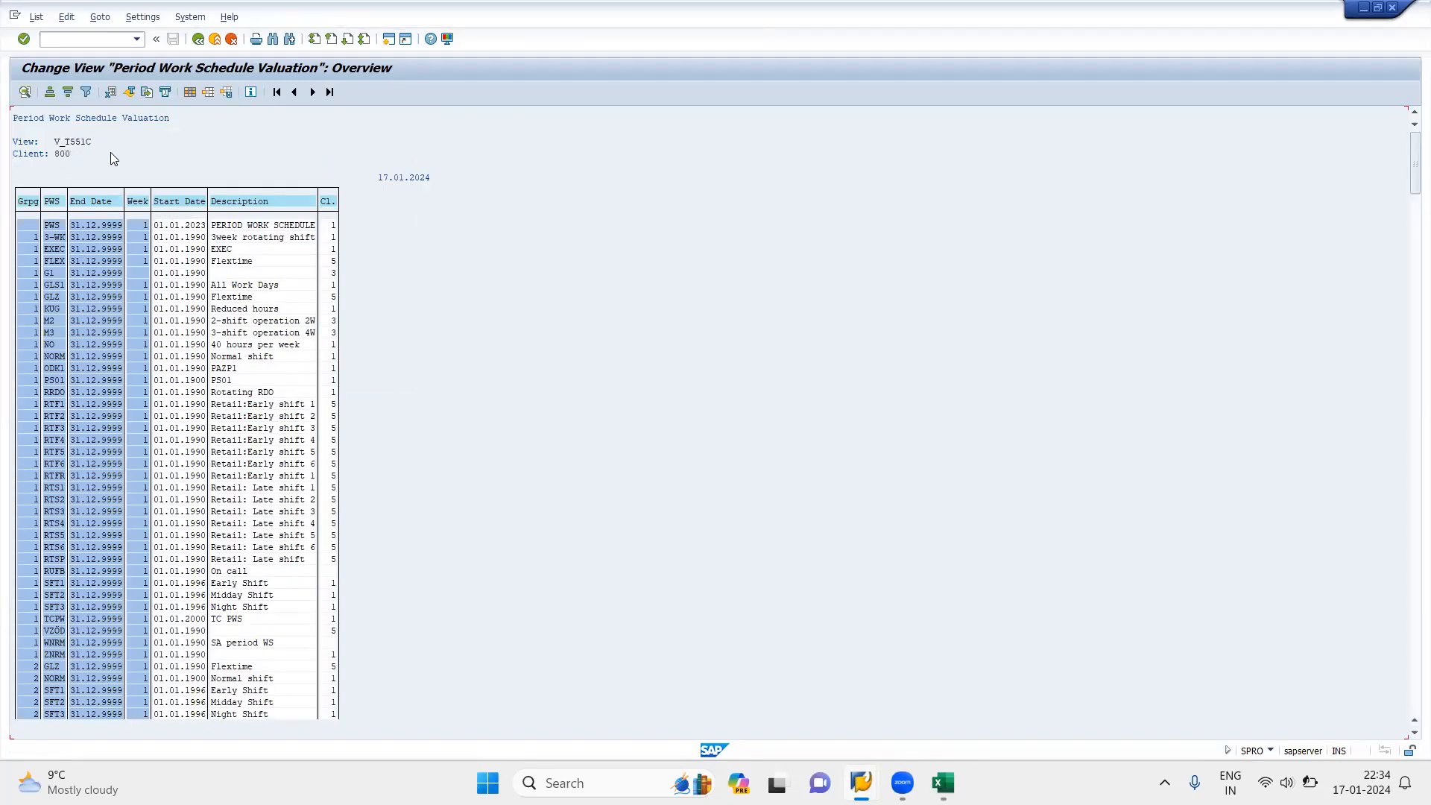
{"action": "left_click", "coordinate": [75, 154]}
{"action": "left_click", "coordinate": [198, 40]}
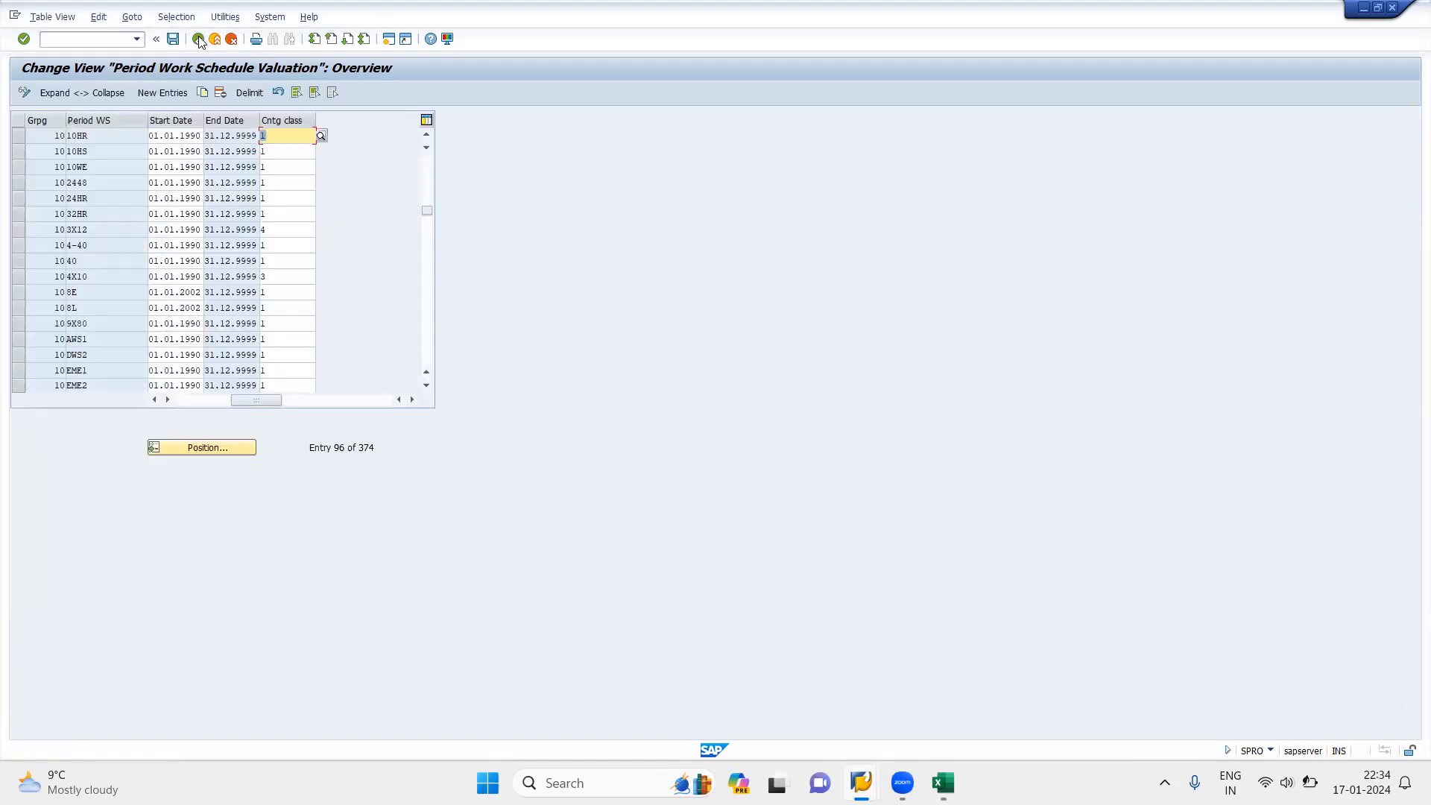
Step: Return to the IMG and open Define Counting Rules under Rules for Absence Counting (New)
{"action": "left_click", "coordinate": [198, 39]}
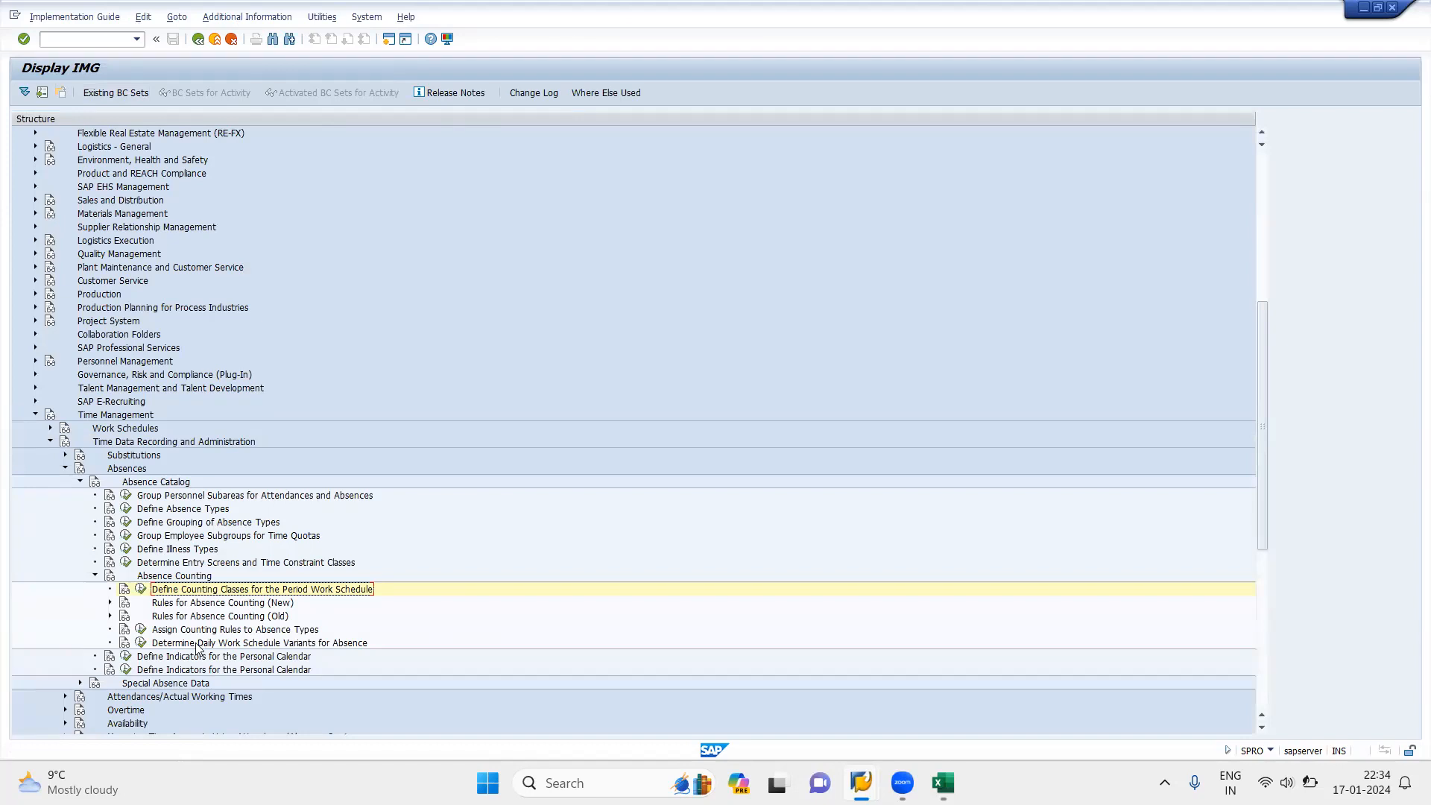
{"action": "left_click", "coordinate": [111, 603]}
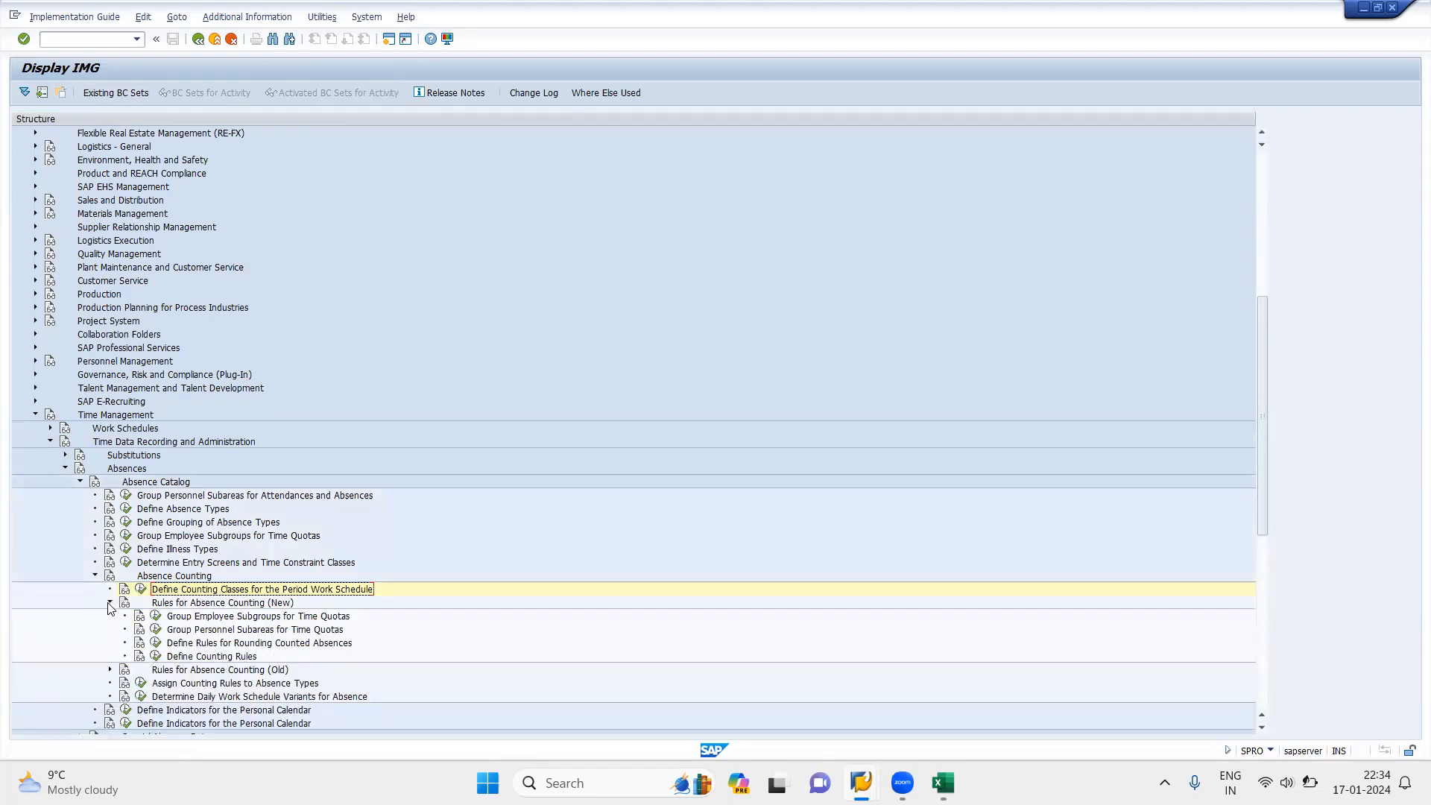
{"action": "left_click", "coordinate": [156, 656]}
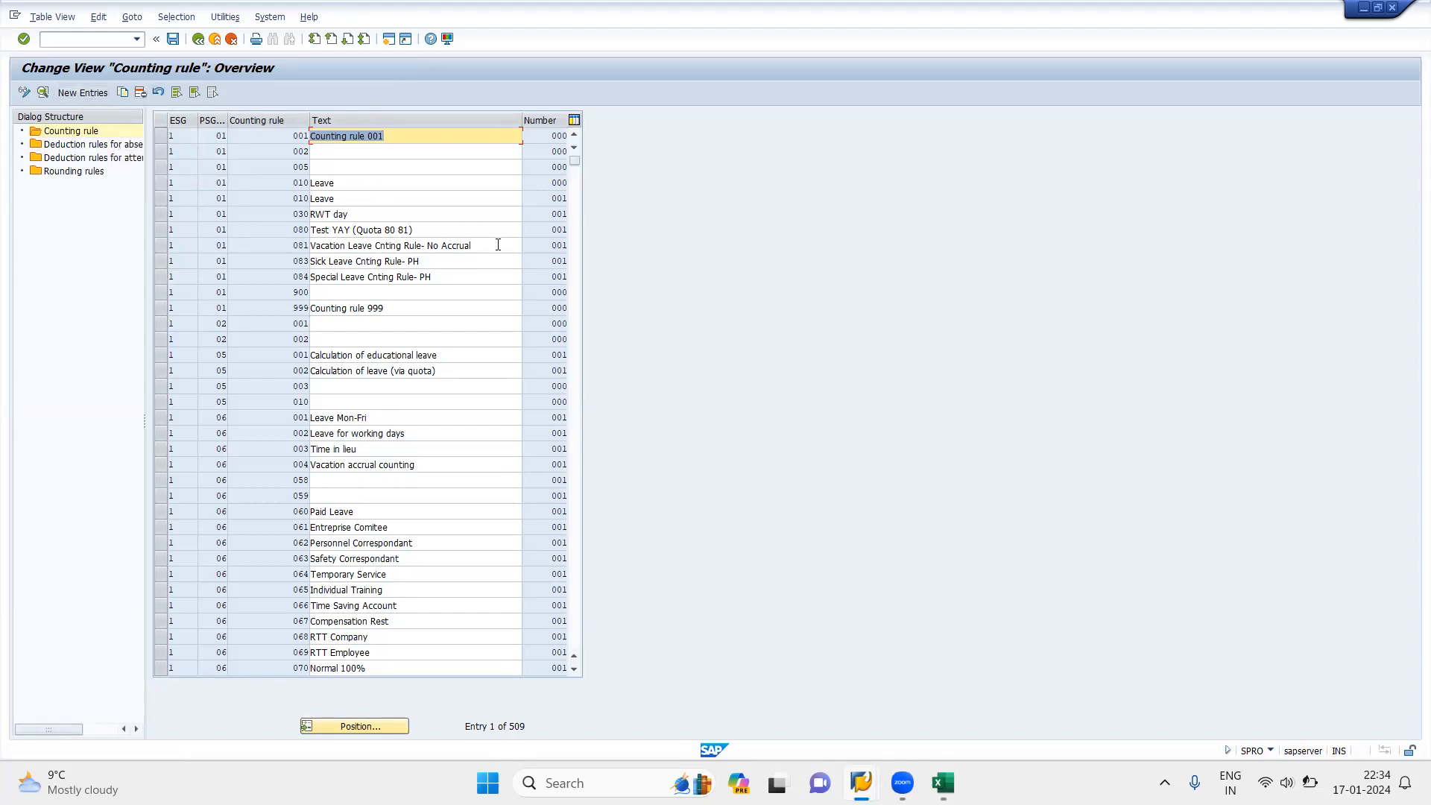
Step: Create a new counting rule entry with ESG time quota types 1, PS grouping for time quota types 10 and counting rule 001
{"action": "left_click", "coordinate": [245, 134]}
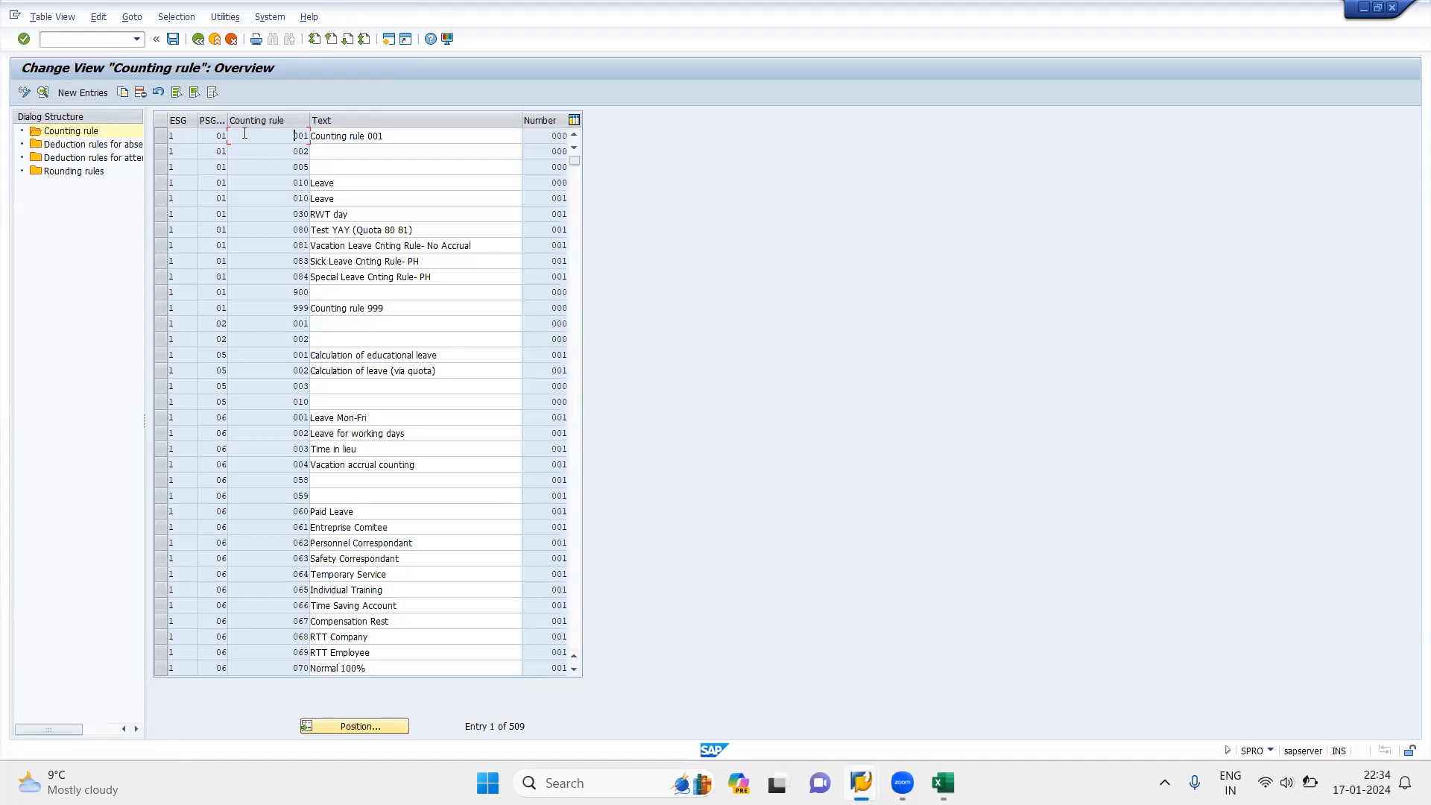
{"action": "left_click", "coordinate": [79, 93]}
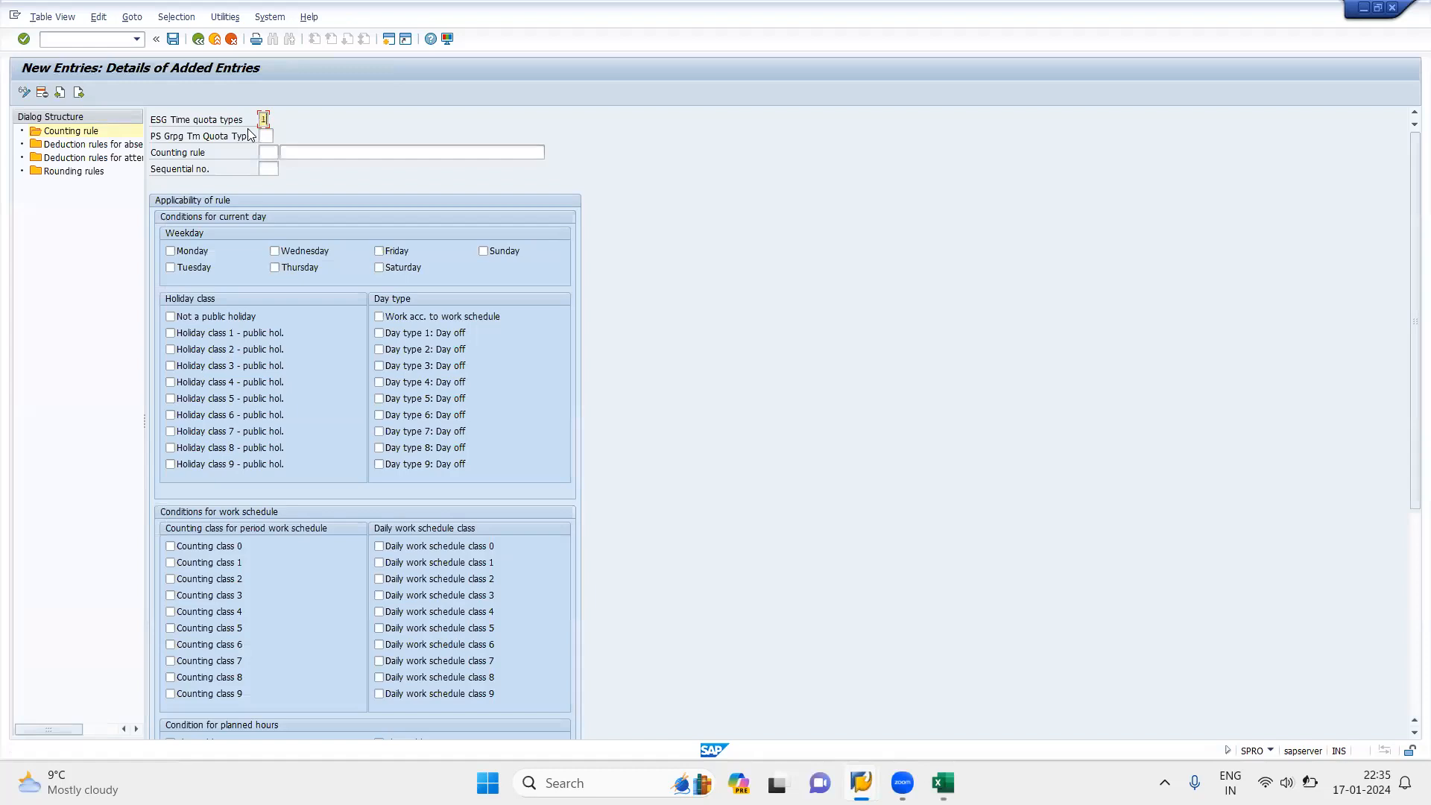
{"action": "key", "text": "Tab"}
{"action": "key", "text": "Tab"}
{"action": "key", "text": "Tab"}
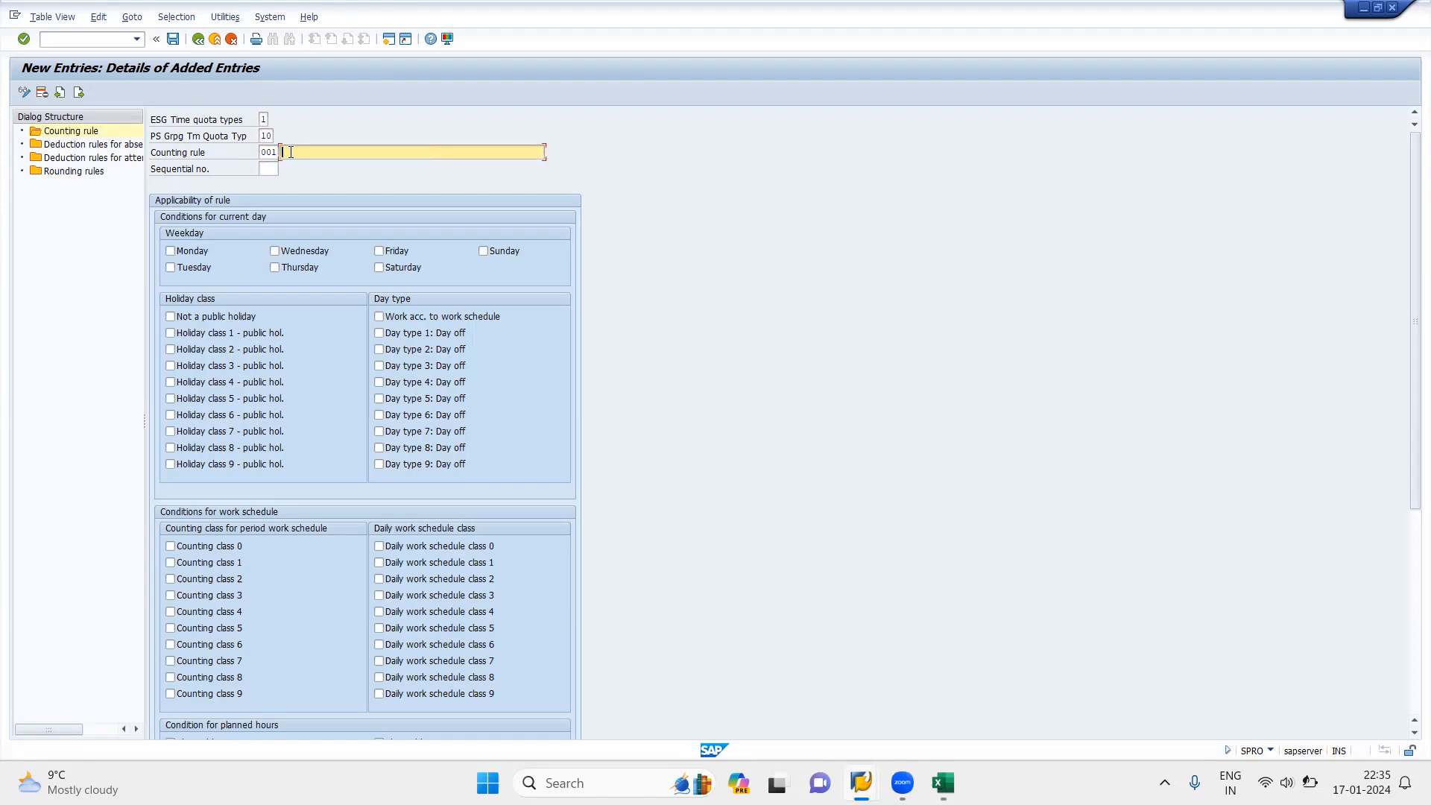
Step: Enter the text "Annaul Leave Counting Rule" and sequential number 001 for the new counting rule
{"action": "type", "text": "Annual L"}
{"action": "type", "text": "eave Cou"}
{"action": "type", "text": "nting "}
{"action": "type", "text": "Rule"}
{"action": "left_click", "coordinate": [266, 169]}
{"action": "type", "text": "001"}
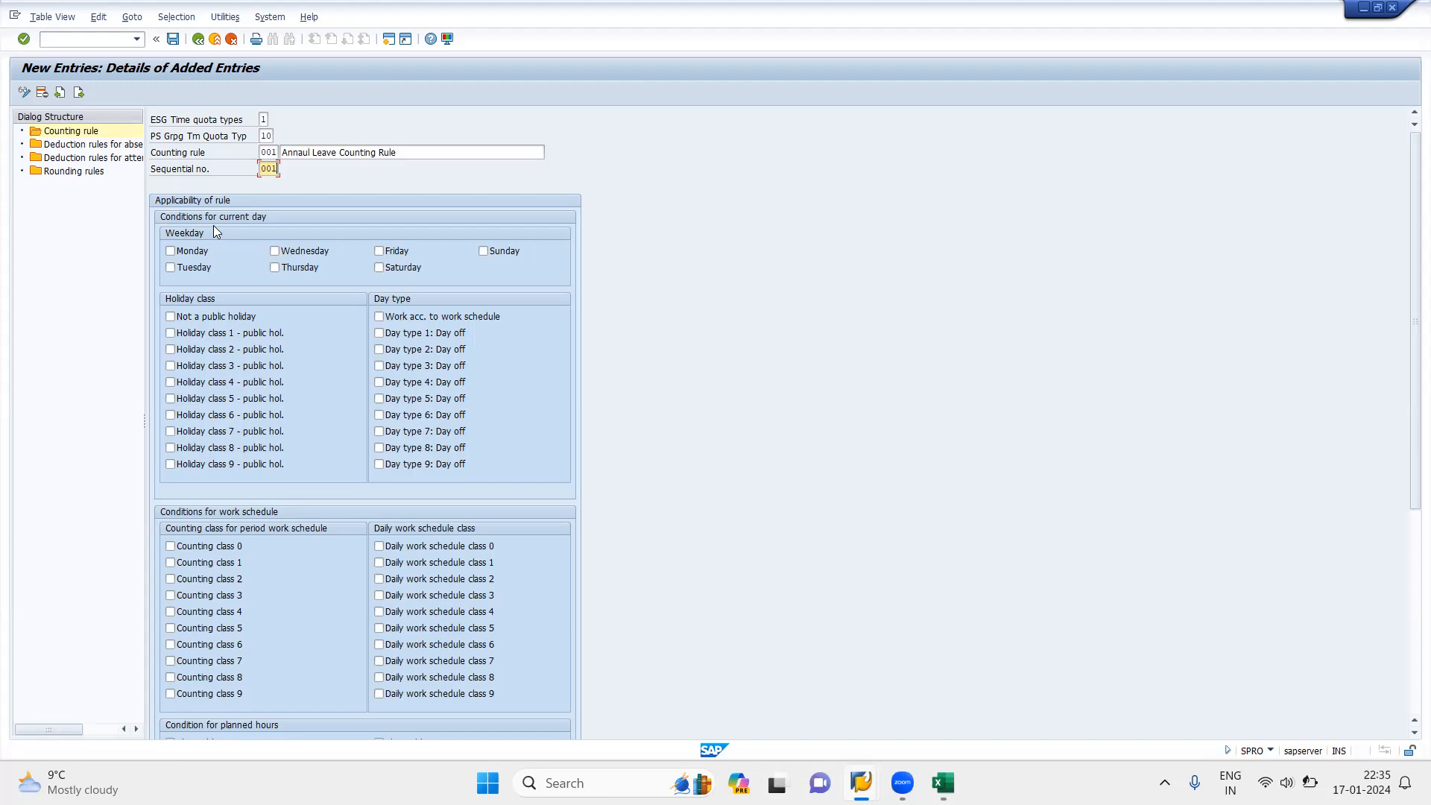
Step: Apply the rule to all seven weekdays, non-public holidays and the day type Work acc. to work schedule
{"action": "left_click", "coordinate": [170, 251]}
{"action": "left_click", "coordinate": [314, 253]}
{"action": "left_click", "coordinate": [380, 252]}
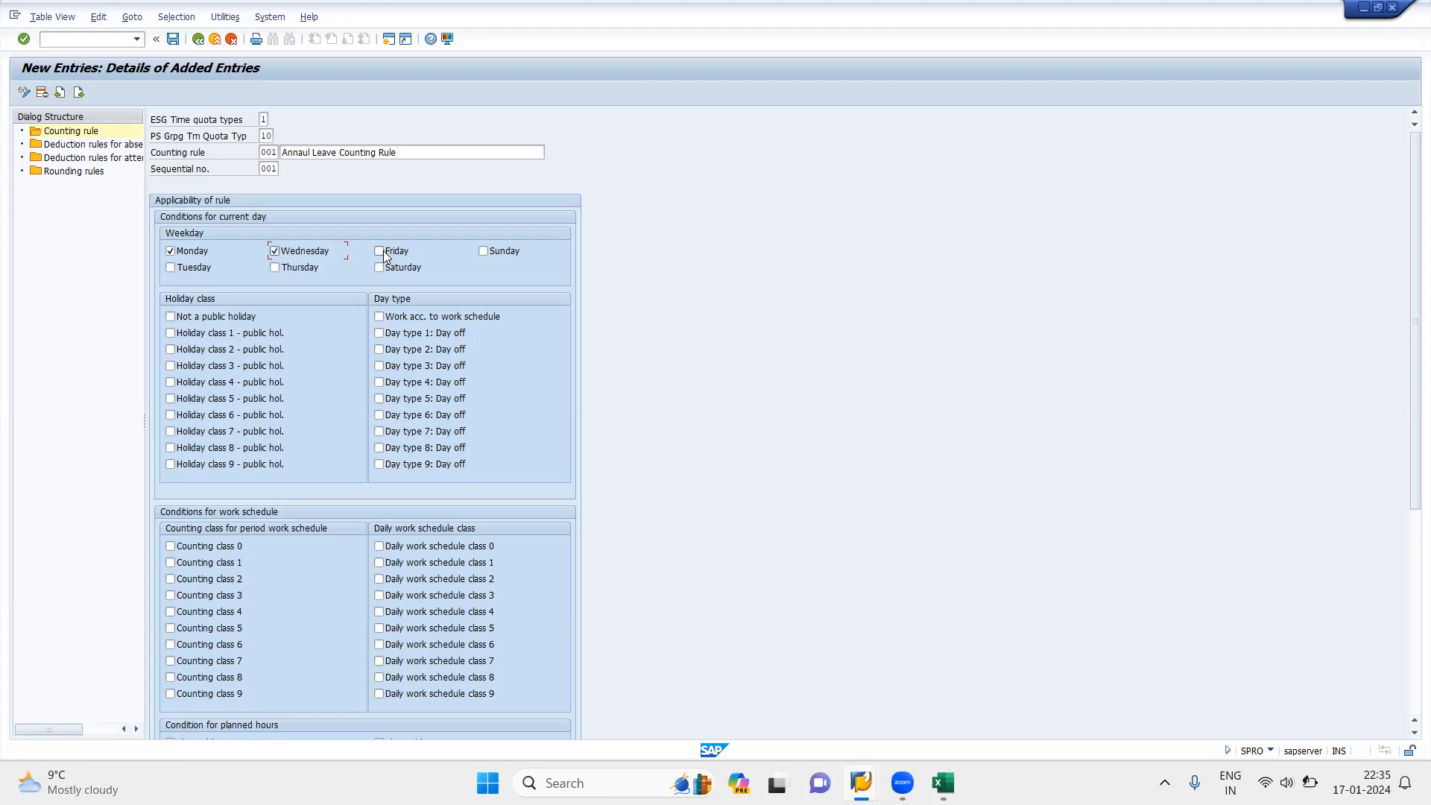
{"action": "left_click", "coordinate": [481, 251]}
{"action": "left_click", "coordinate": [169, 271]}
{"action": "left_click", "coordinate": [277, 270]}
{"action": "left_click", "coordinate": [377, 316]}
Step: Select counting class 1 for the period work schedule and daily work schedule class 1 as work schedule conditions
{"action": "left_click_drag", "start_coordinate": [1411, 464], "coordinate": [1409, 596]}
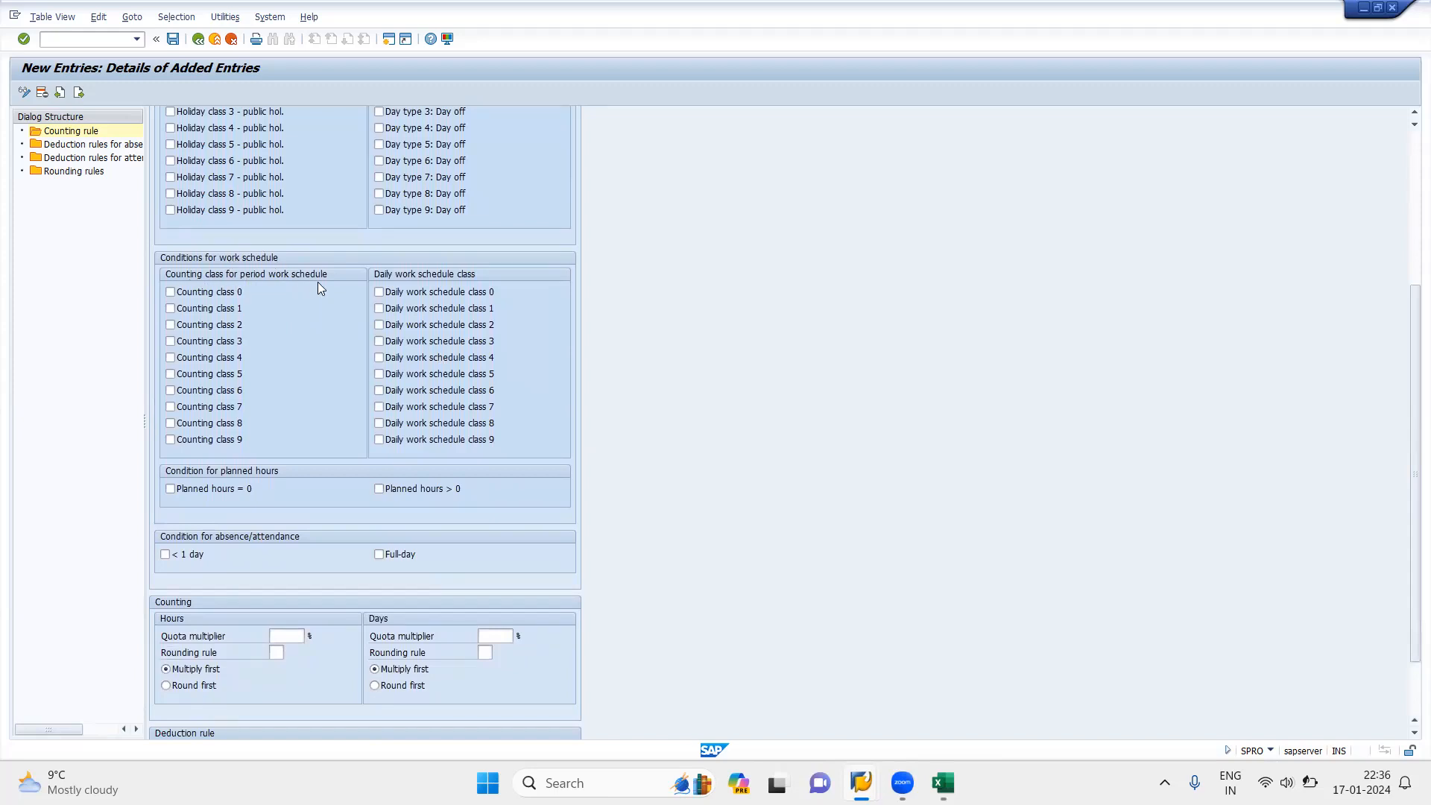
{"action": "left_click", "coordinate": [169, 310]}
{"action": "left_click", "coordinate": [381, 311]}
Step: Check the daily work schedule class of 10HS in the Daily Work Schedule session, and return to the new counting rule
{"action": "mouse_move", "coordinate": [861, 783]}
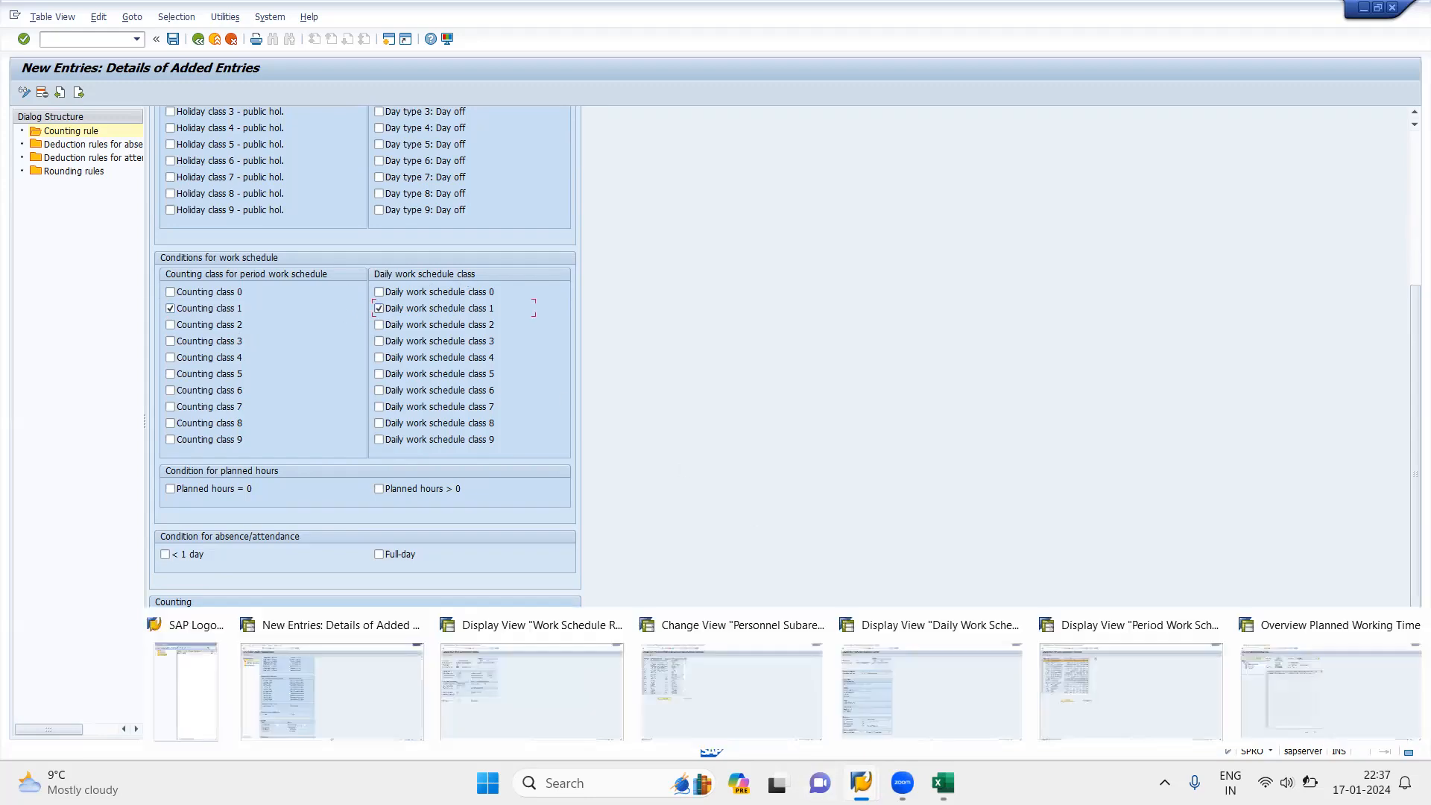
{"action": "left_click", "coordinate": [927, 691]}
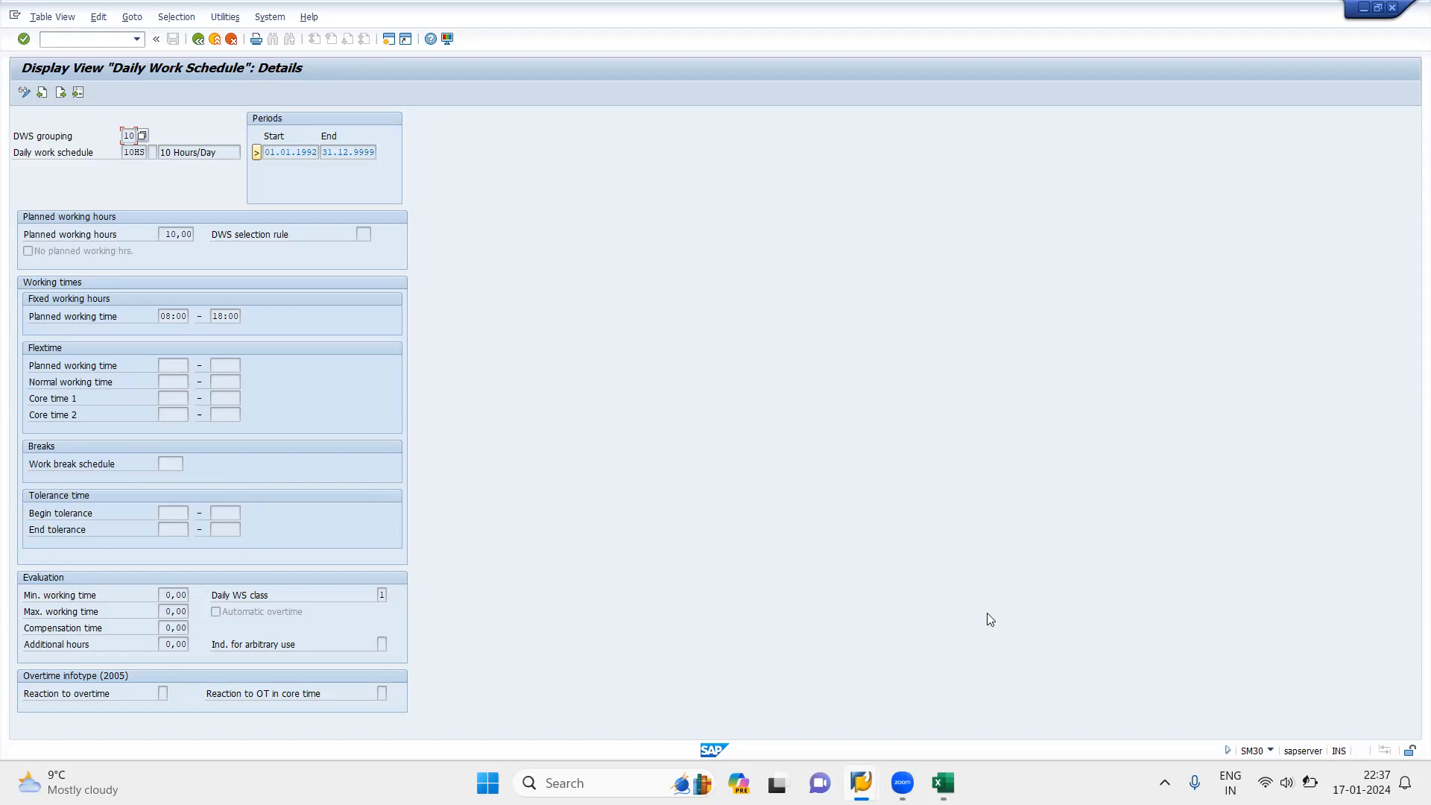
{"action": "mouse_move", "coordinate": [861, 782]}
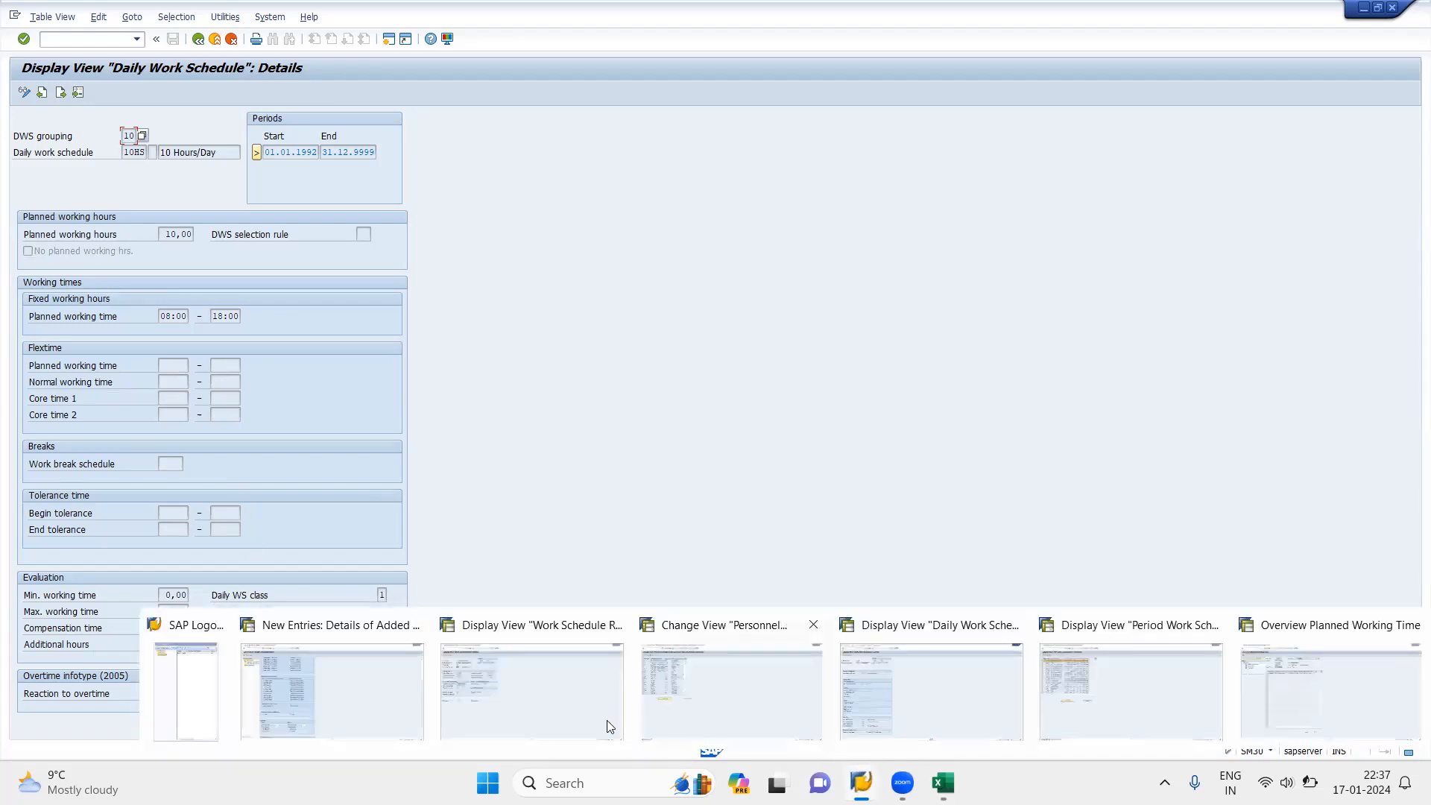
{"action": "left_click", "coordinate": [291, 714]}
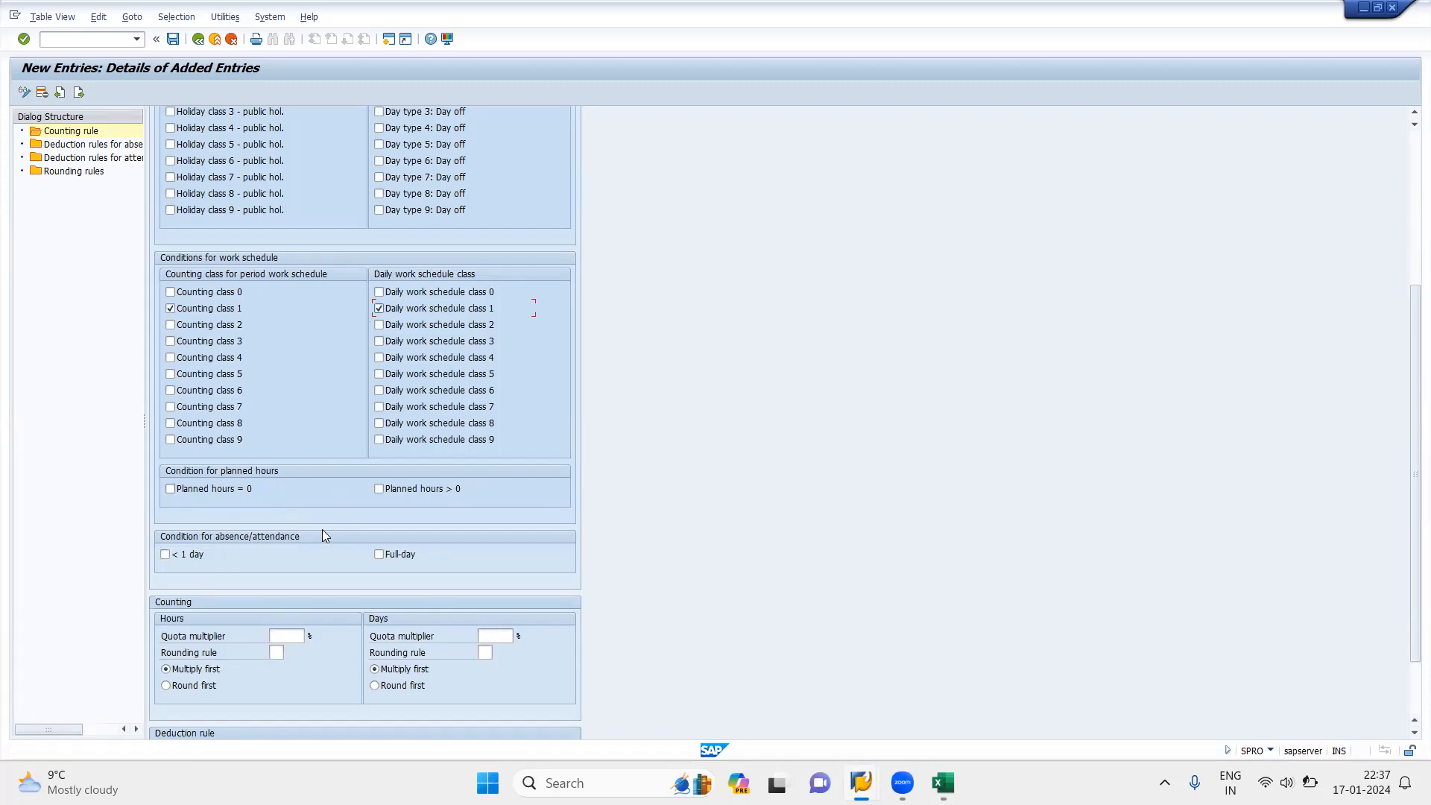
Step: Restrict the counting rule to planned hours > 0 and full-day absences, leaving planned hours = 0 and < 1 day unselected
{"action": "left_click", "coordinate": [379, 492]}
{"action": "left_click", "coordinate": [170, 490]}
{"action": "left_click_drag", "start_coordinate": [1410, 428], "coordinate": [1407, 501]}
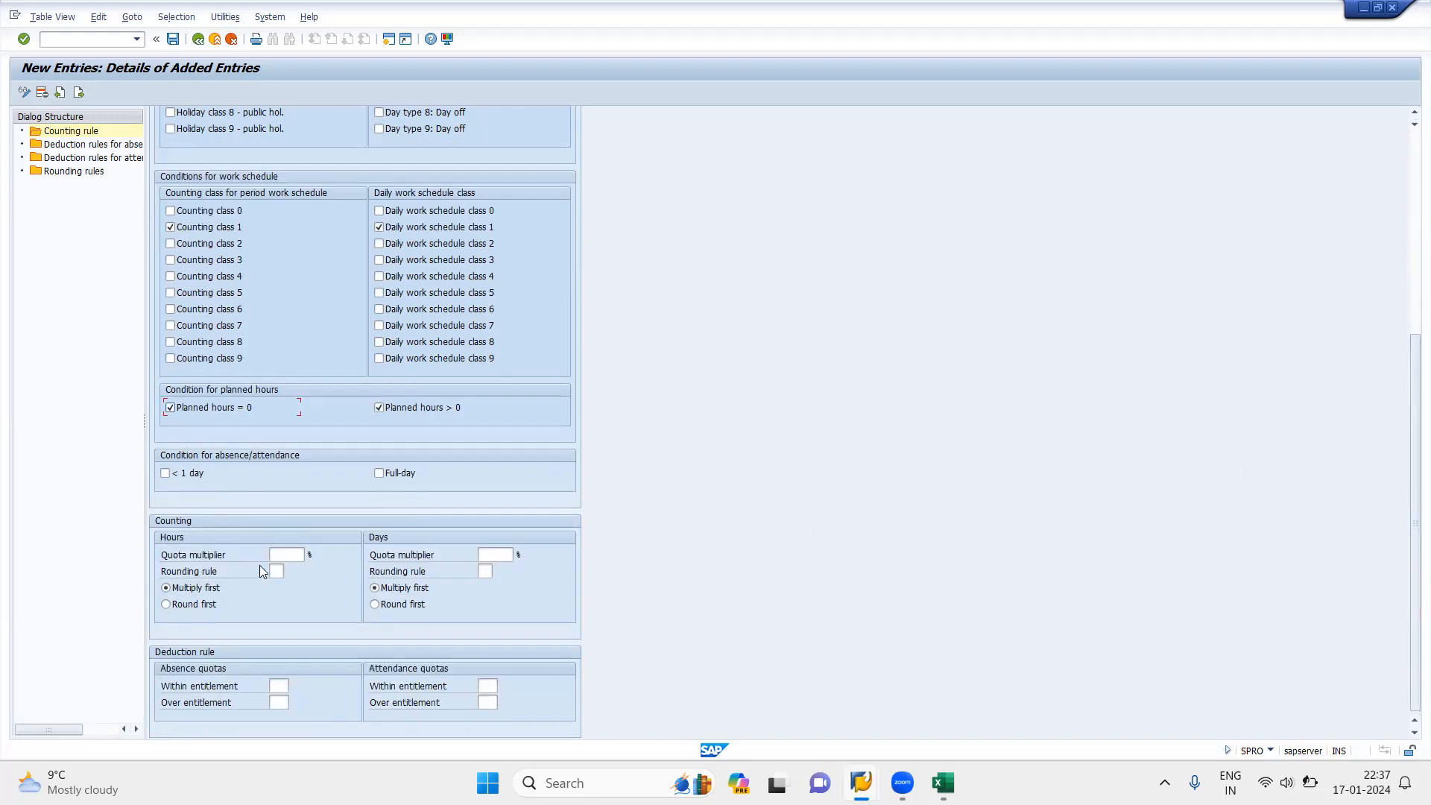
{"action": "left_click", "coordinate": [379, 475]}
{"action": "left_click", "coordinate": [167, 475]}
{"action": "left_click", "coordinate": [170, 406]}
Step: Review the day 05 assignment of period work schedule 10HR and the details of daily work schedule 10HS, and return to the counting rule
{"action": "mouse_move", "coordinate": [861, 783]}
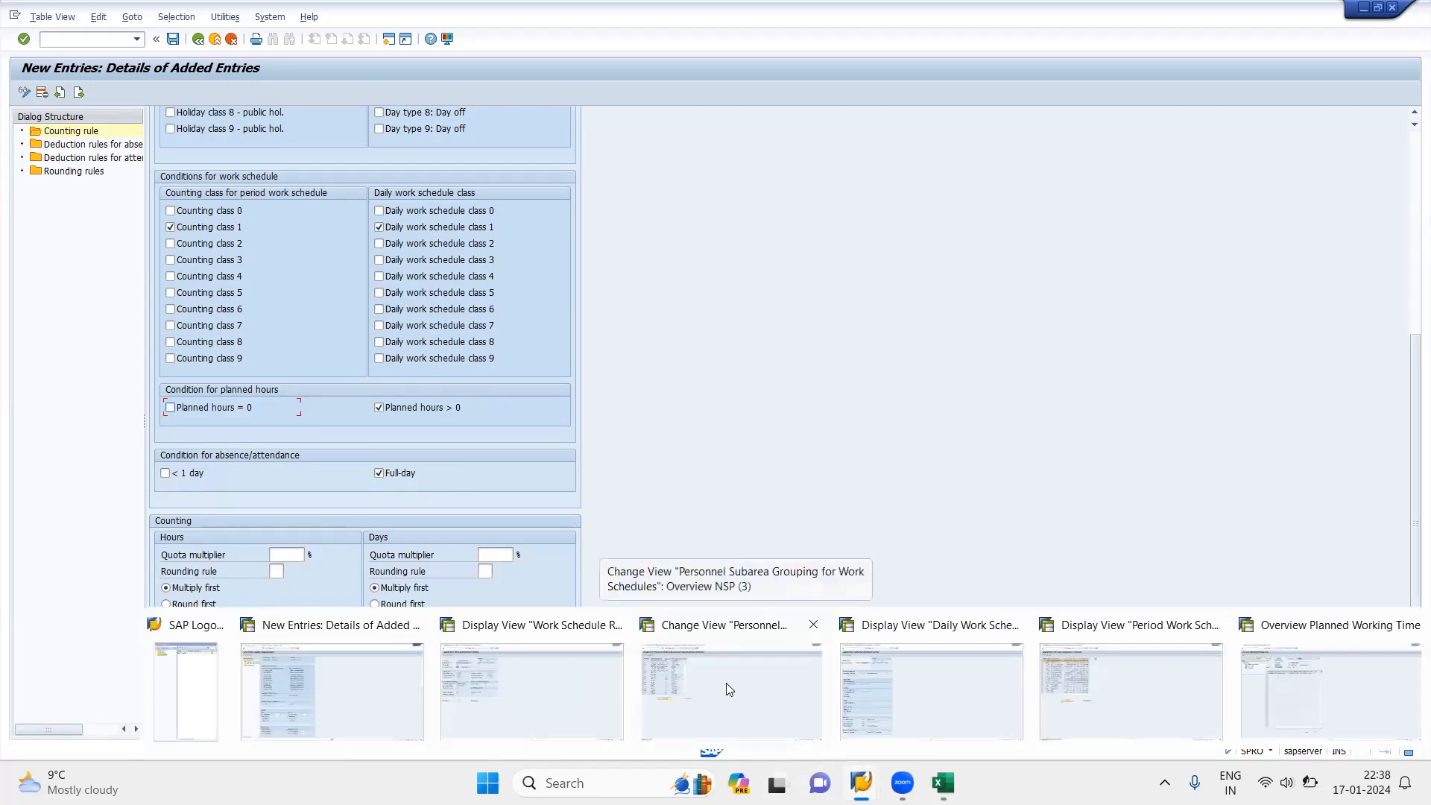
{"action": "left_click", "coordinate": [1052, 685]}
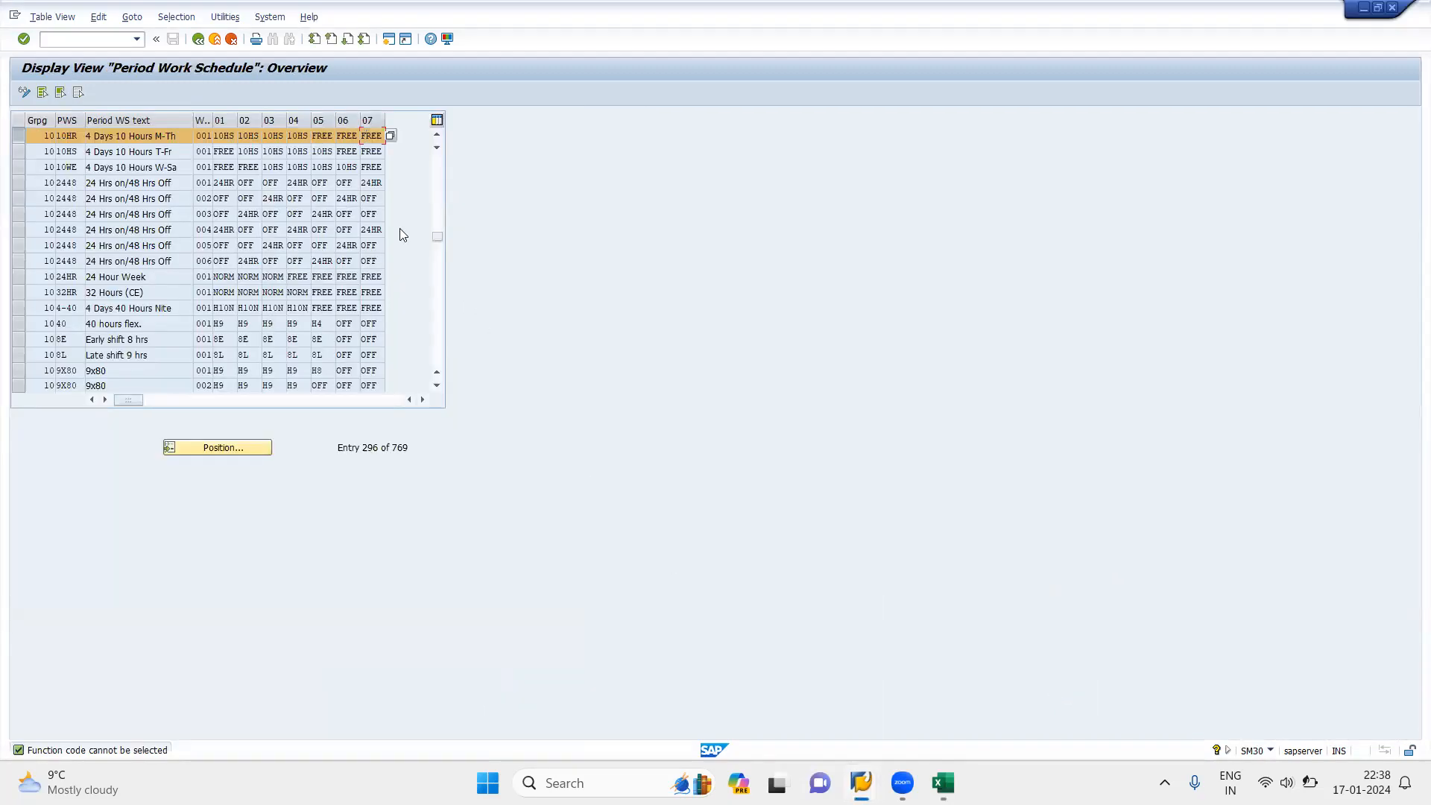
{"action": "left_click", "coordinate": [319, 135]}
{"action": "left_click", "coordinate": [315, 140]}
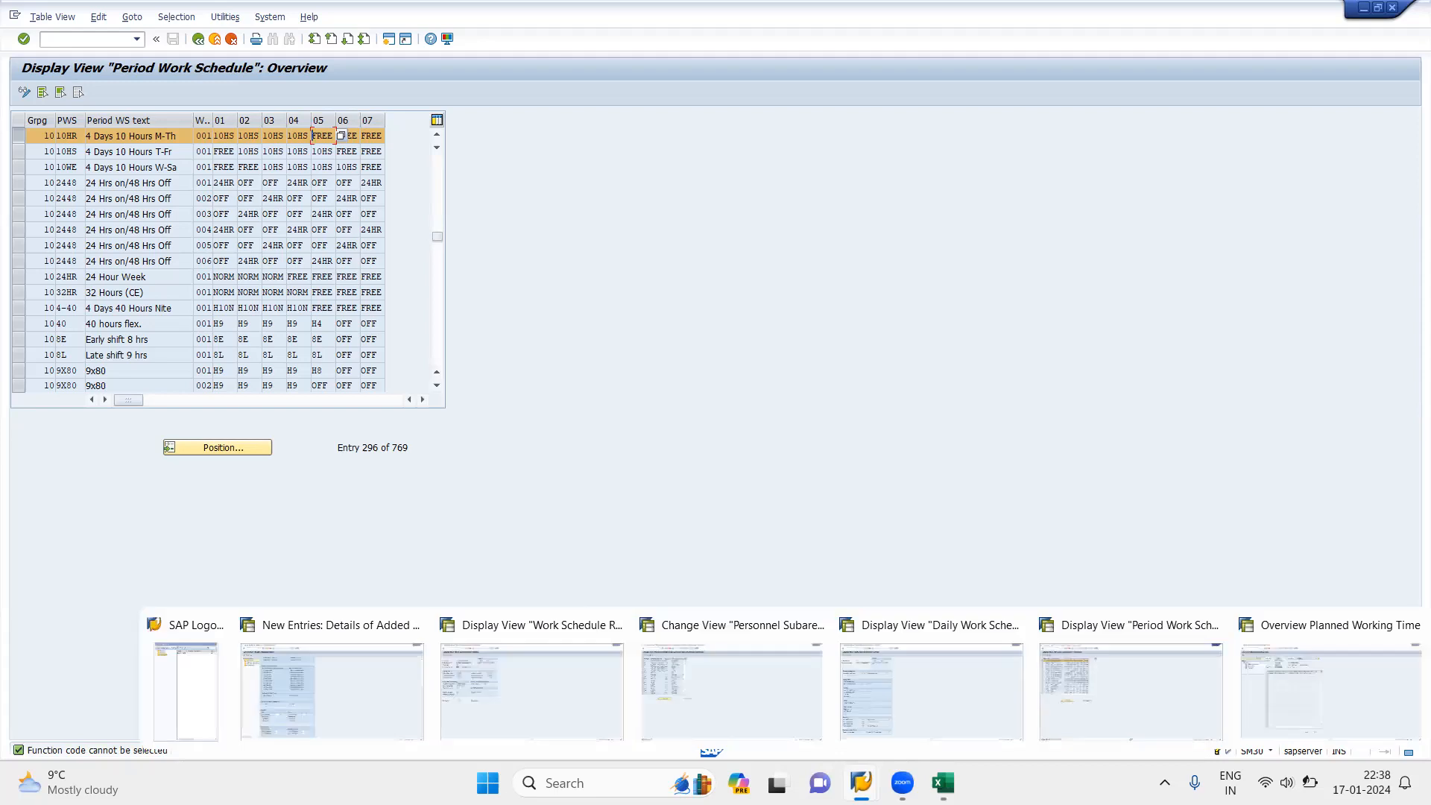
{"action": "left_click", "coordinate": [953, 709]}
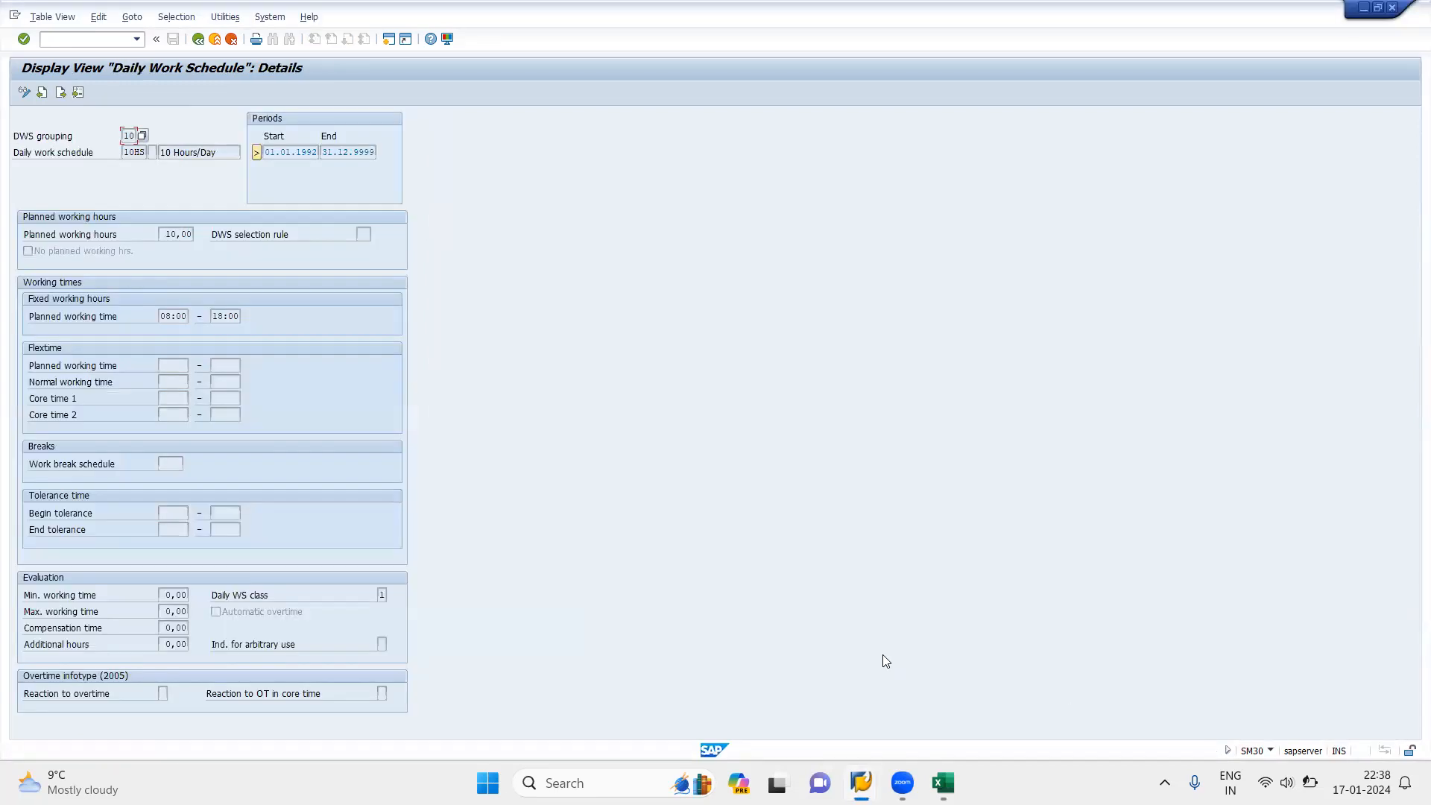
{"action": "mouse_move", "coordinate": [861, 783]}
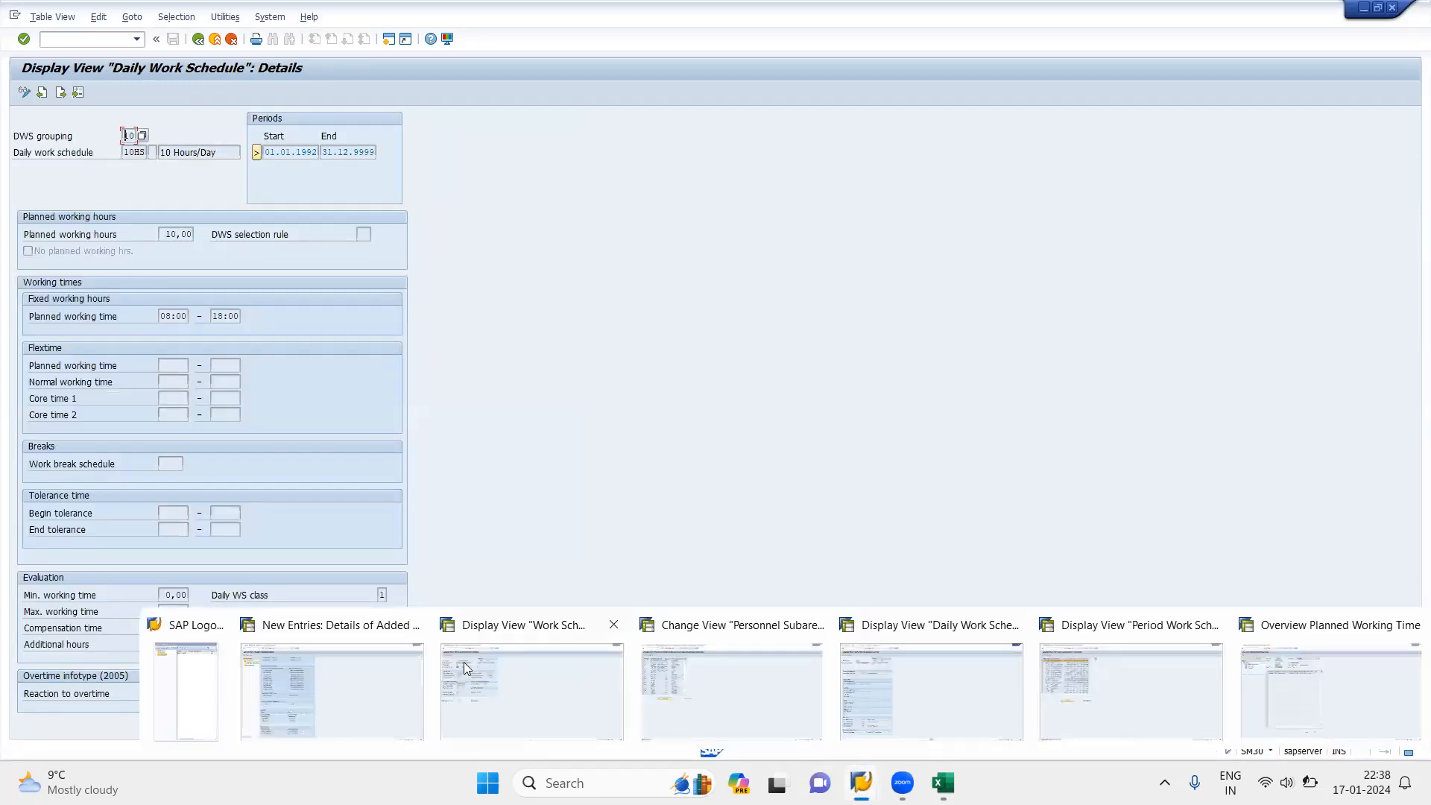
{"action": "left_click", "coordinate": [294, 687]}
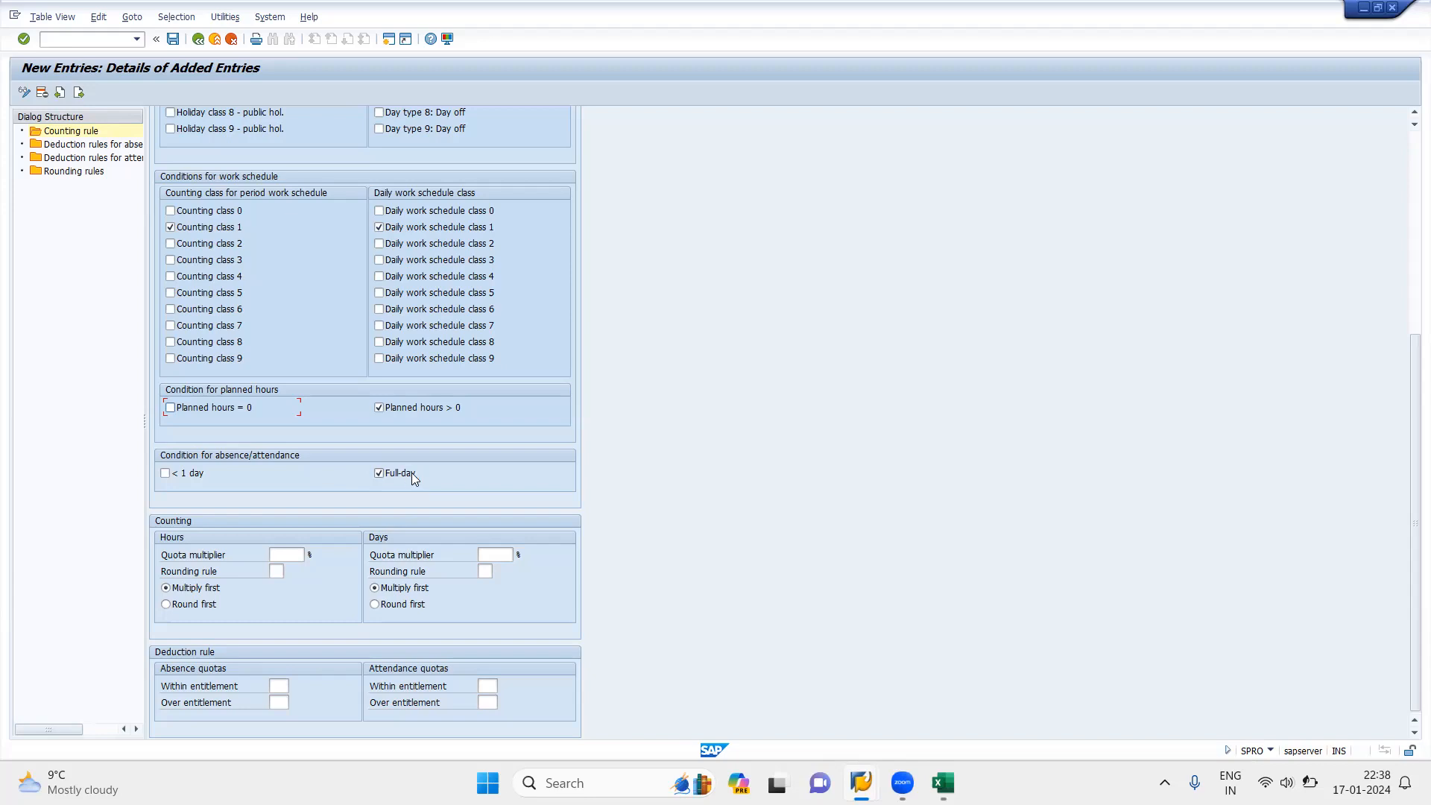
Step: Set the days quota multiplier to 100% and assign deduction rule 021, Annual Leave Quota DR, to absence quotas within entitlement
{"action": "left_click", "coordinate": [492, 554]}
{"action": "left_click", "coordinate": [276, 687]}
{"action": "left_click", "coordinate": [294, 686]}
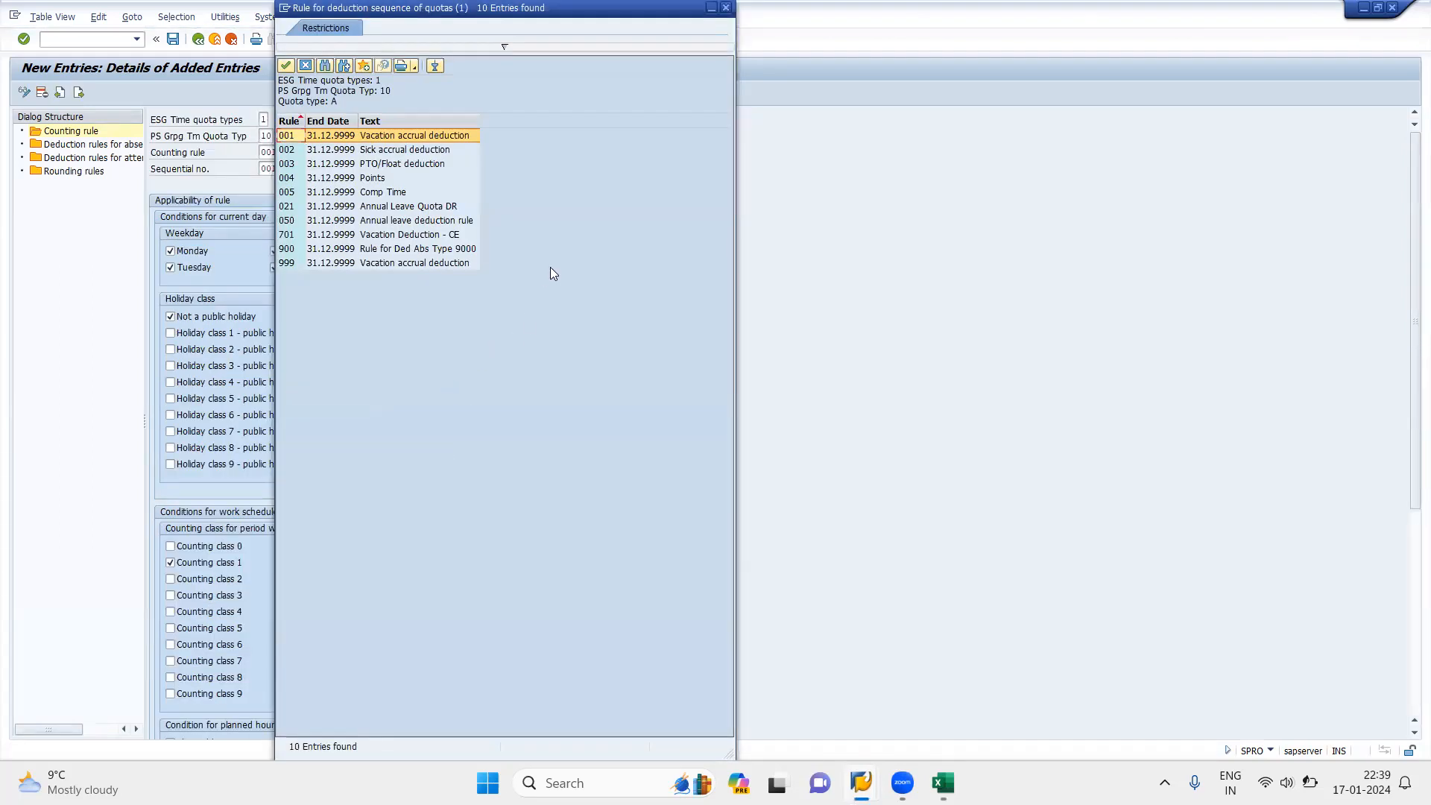
{"action": "double_click", "coordinate": [388, 210]}
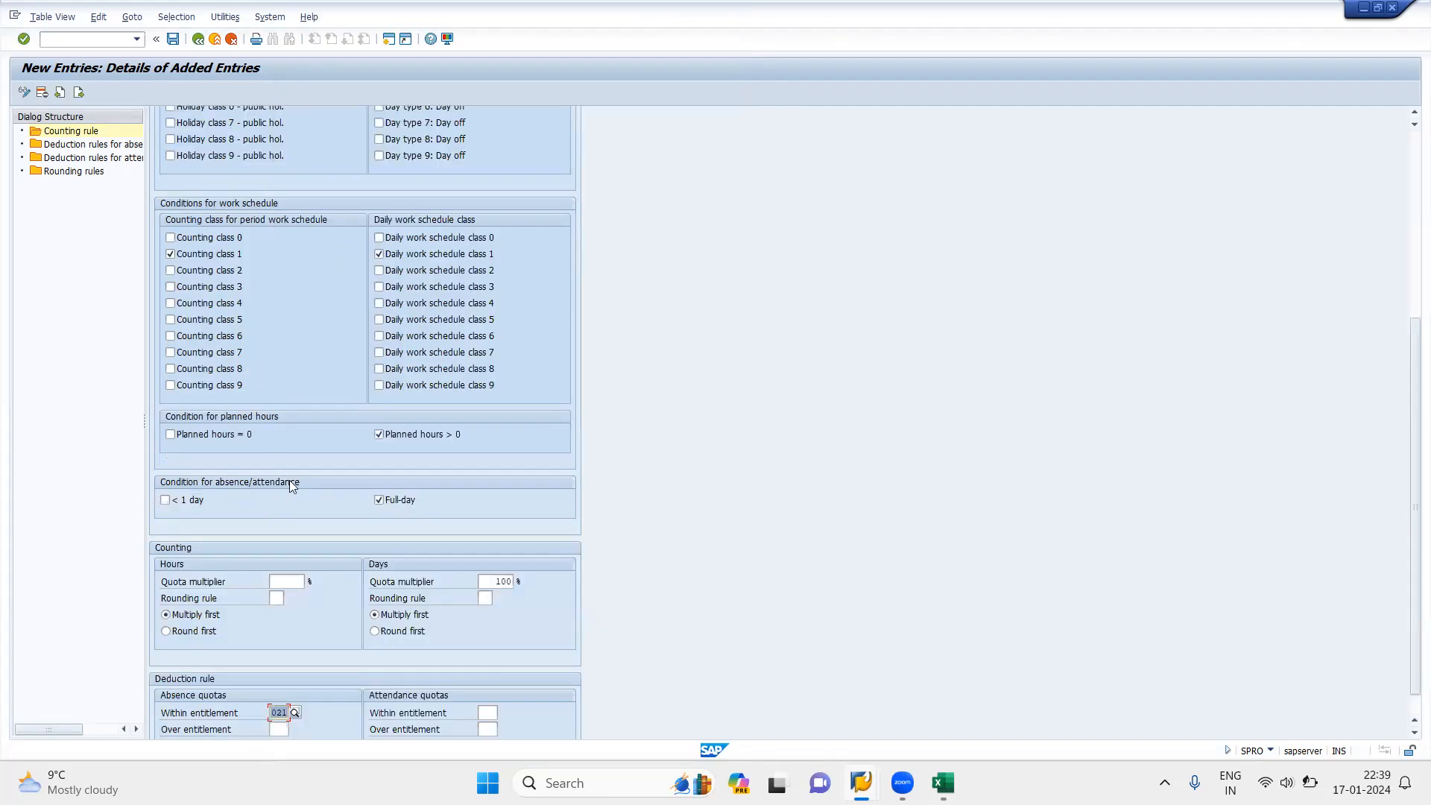
Step: Correct the misspelled first word of the counting rule's text to "Annual"
{"action": "left_click_drag", "start_coordinate": [1408, 532], "coordinate": [1373, 271]}
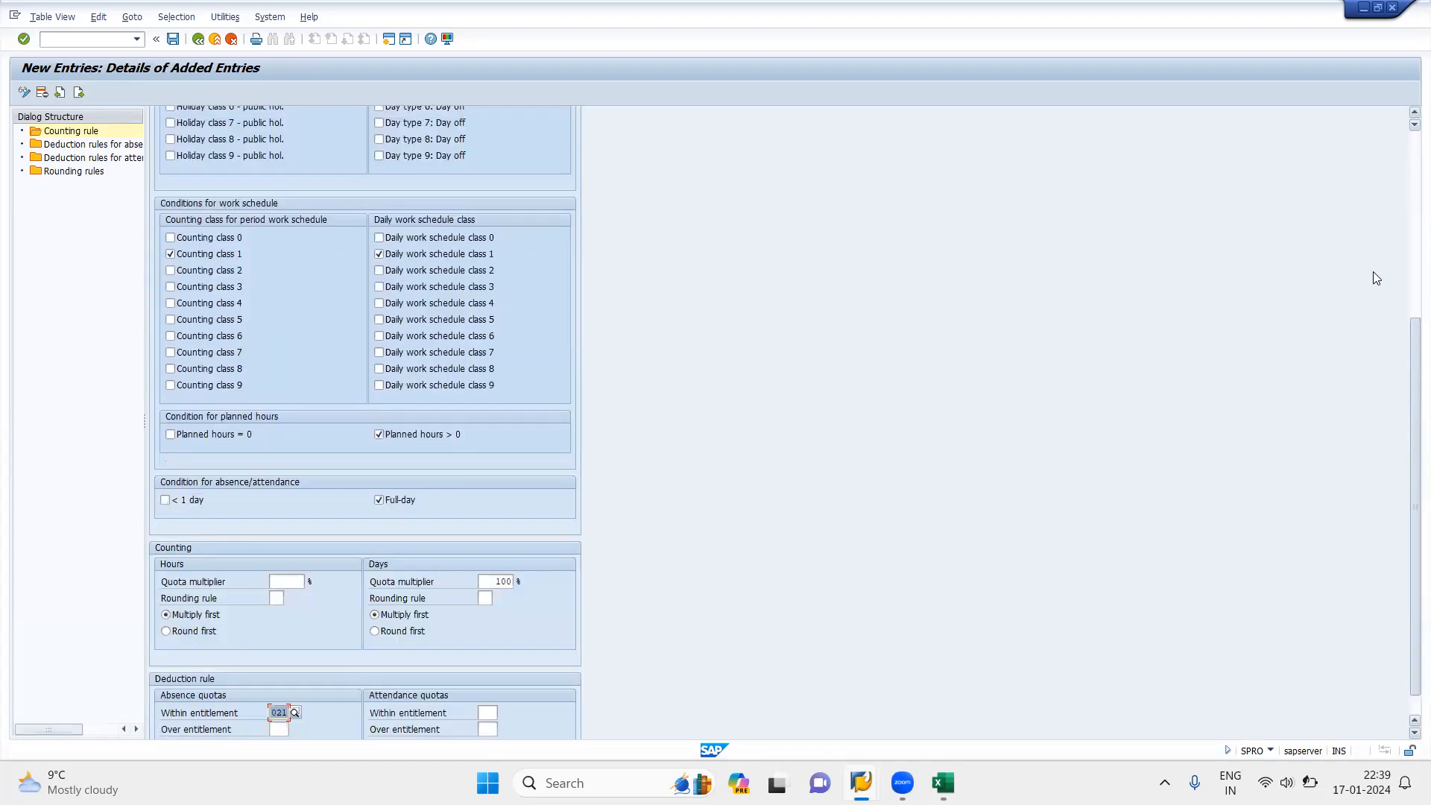
{"action": "left_click", "coordinate": [1411, 172]}
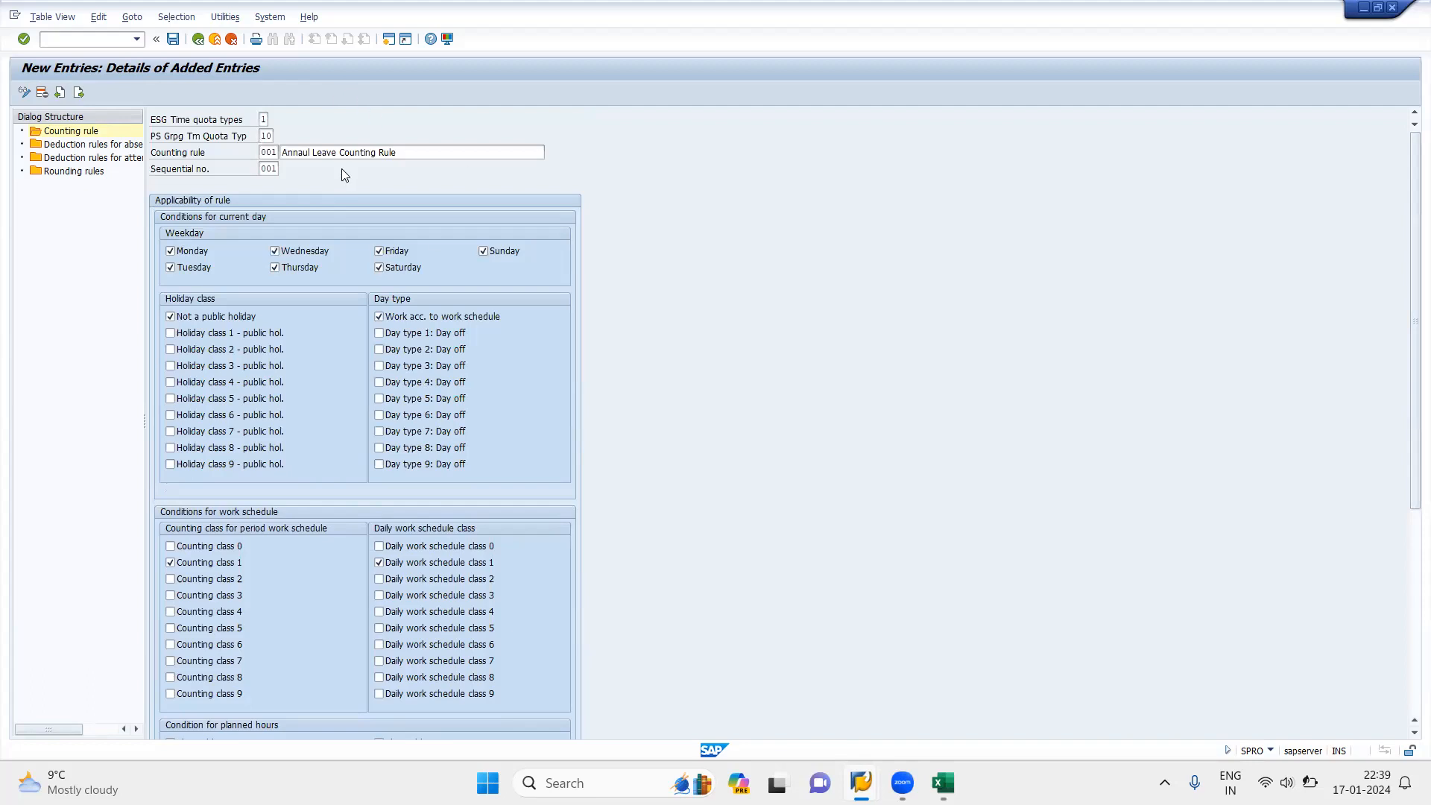
{"action": "left_click", "coordinate": [304, 153]}
{"action": "key", "text": "BackSpace"}
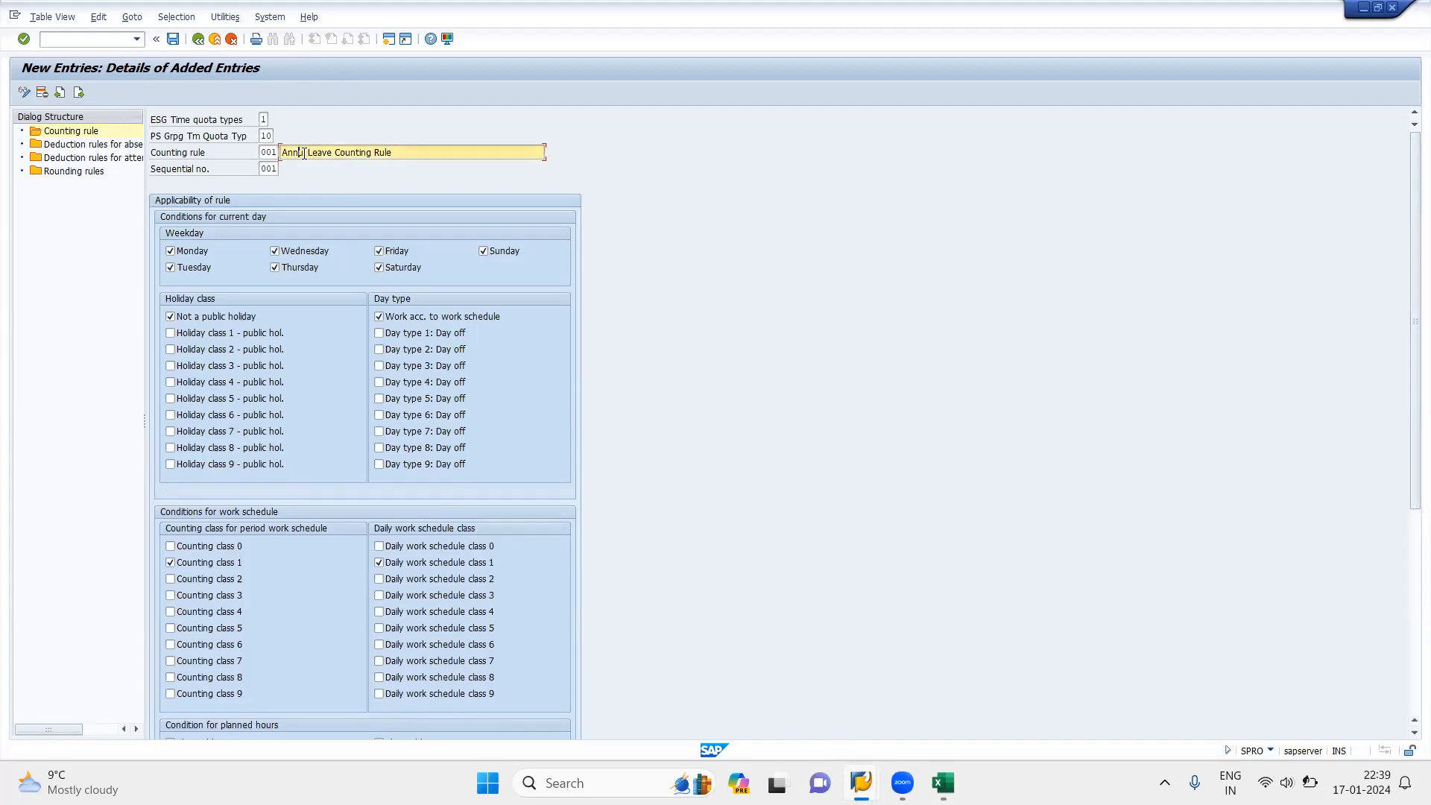
{"action": "type", "text": "aua"}
Step: Switch to the Excel notes and review how the deduction rule relates to the absence quota
{"action": "left_click", "coordinate": [943, 783]}
{"action": "left_click", "coordinate": [456, 524]}
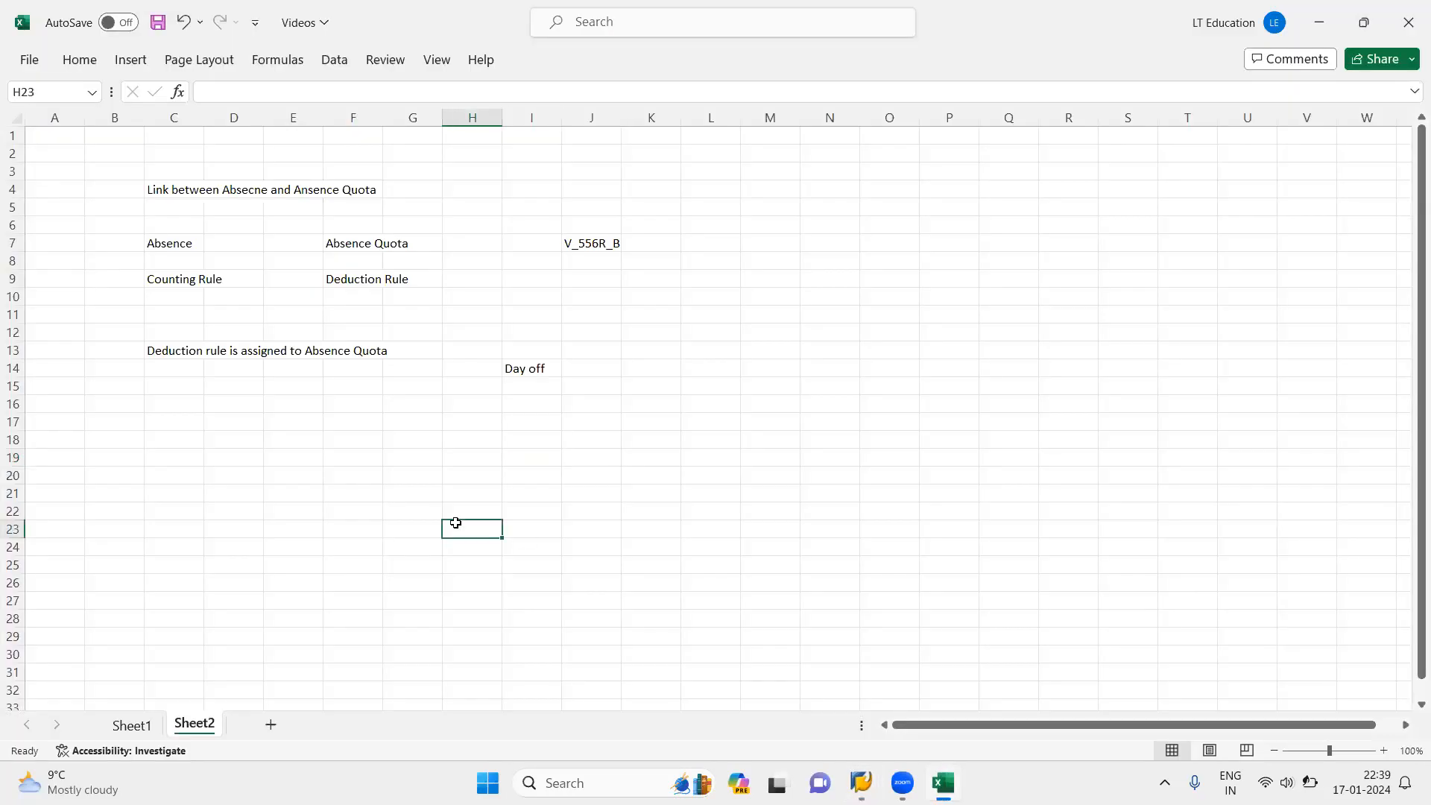
{"action": "left_click", "coordinate": [347, 248]}
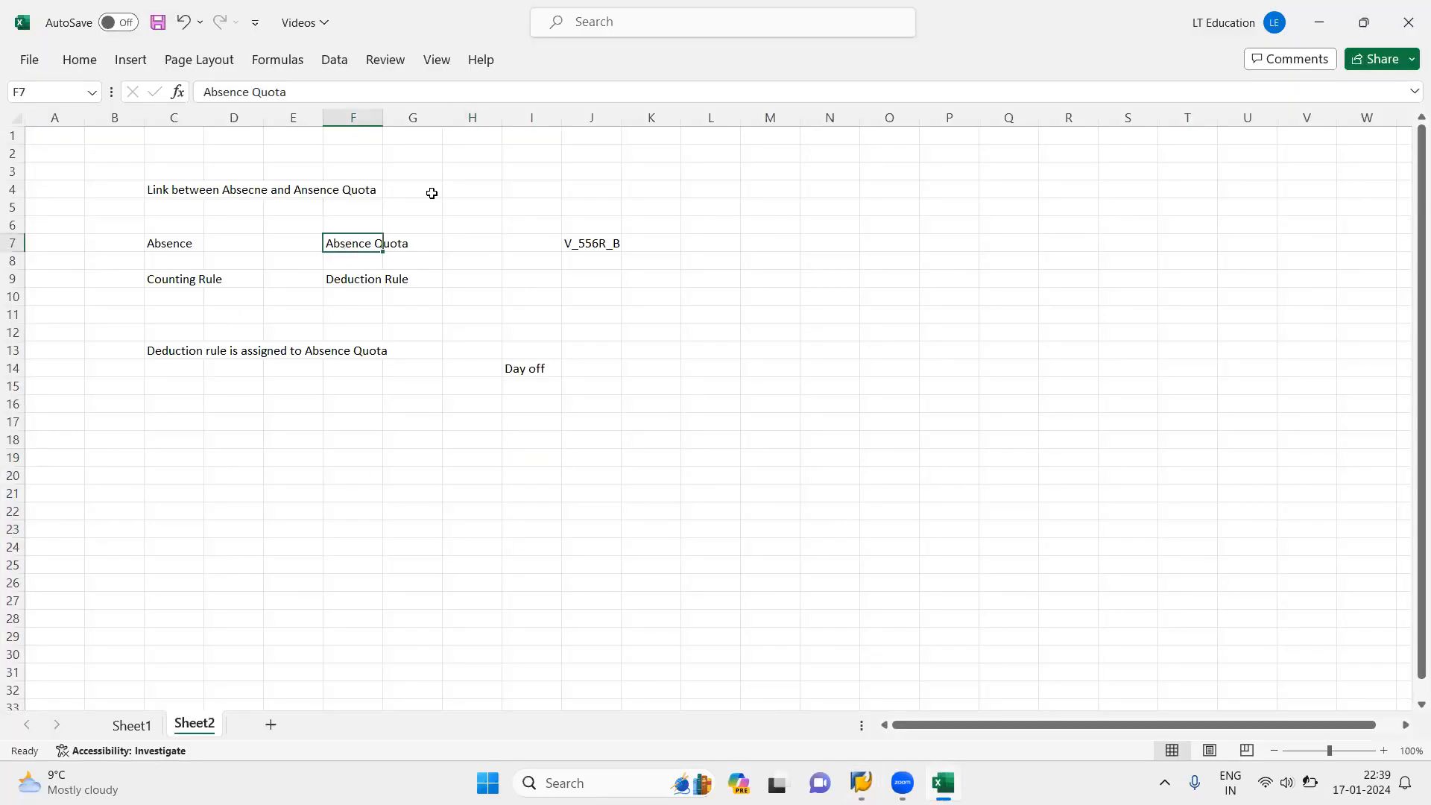
{"action": "left_click", "coordinate": [165, 243]}
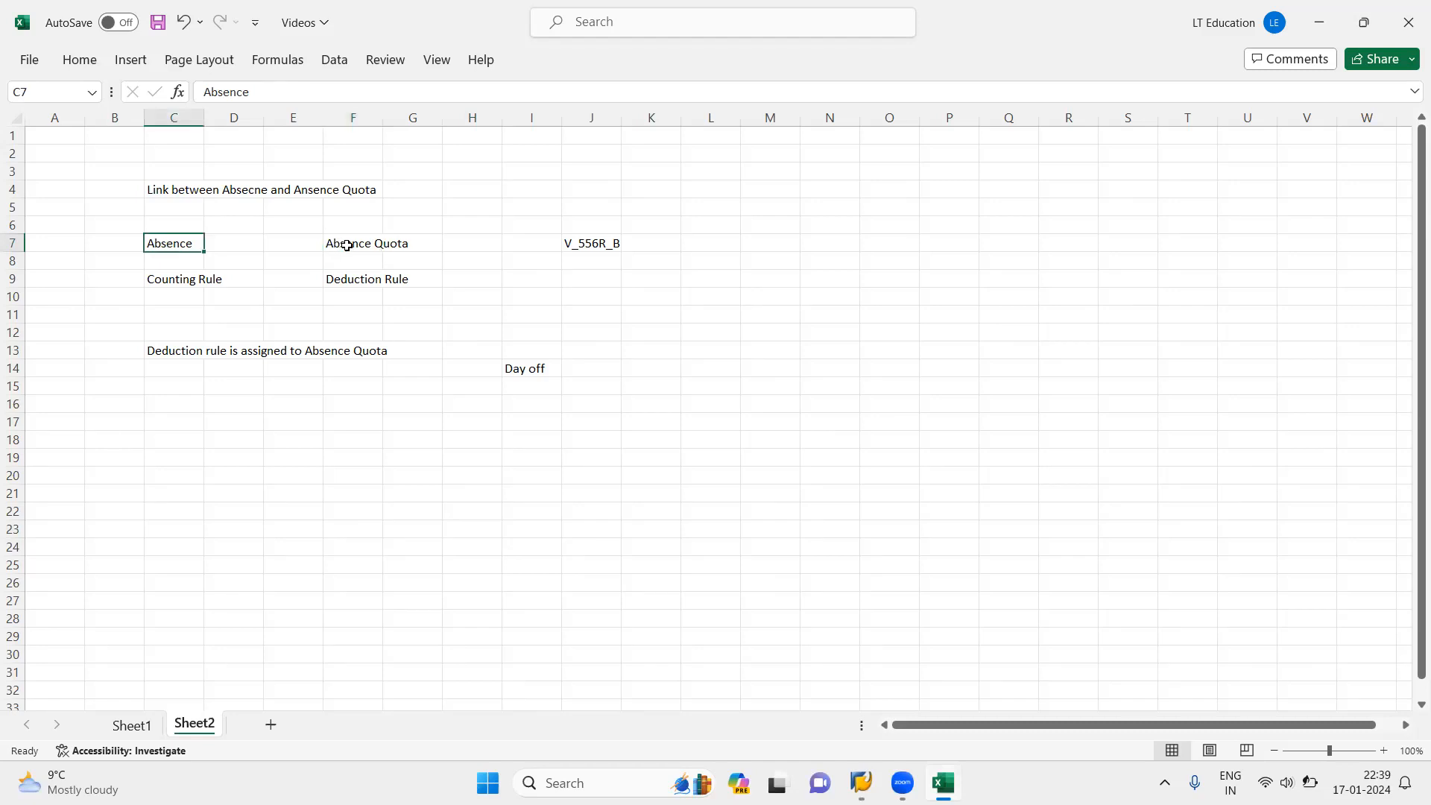
{"action": "left_click", "coordinate": [347, 246]}
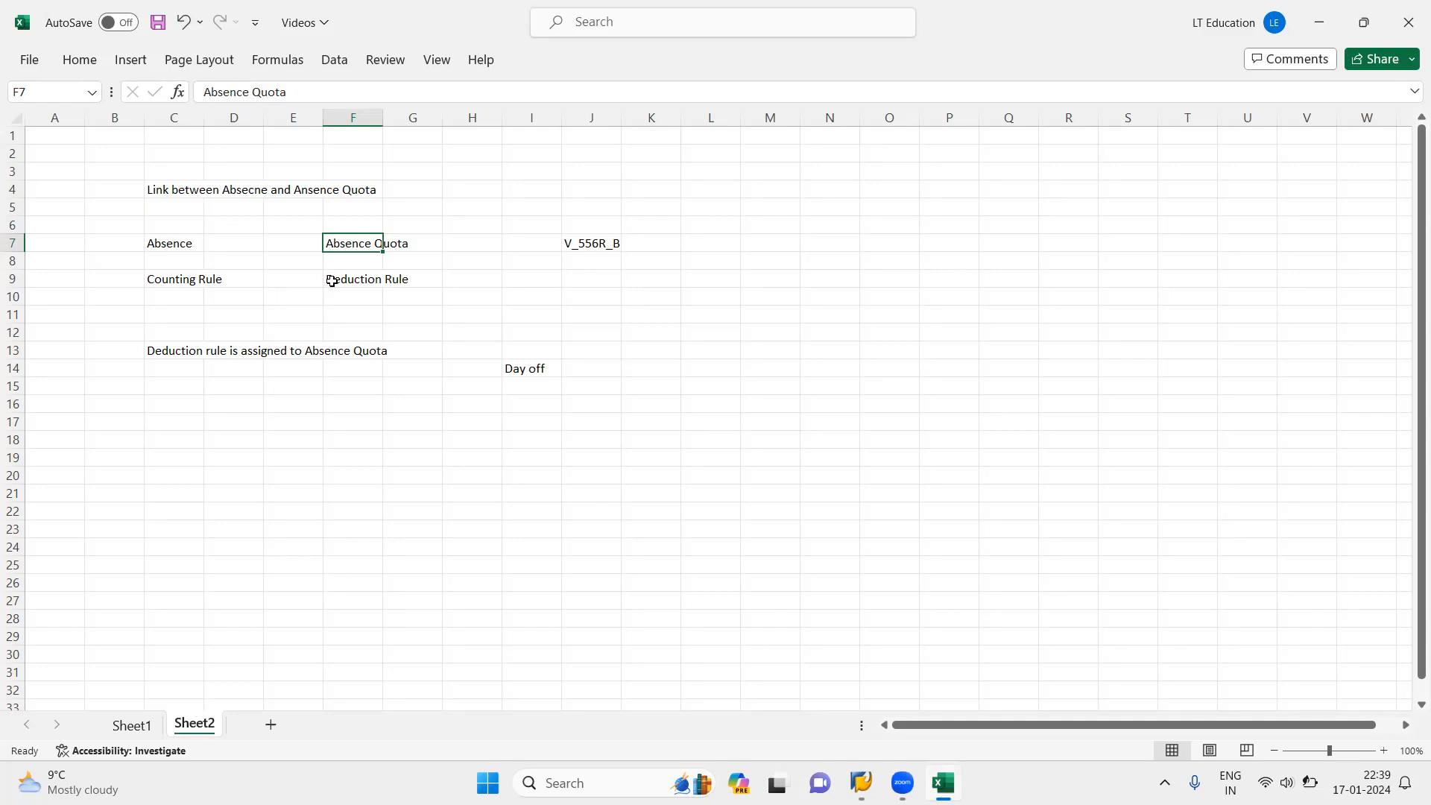
{"action": "left_click", "coordinate": [358, 278]}
{"action": "left_click", "coordinate": [348, 245]}
{"action": "left_click", "coordinate": [350, 280]}
{"action": "left_click", "coordinate": [351, 243]}
{"action": "left_click", "coordinate": [579, 368]}
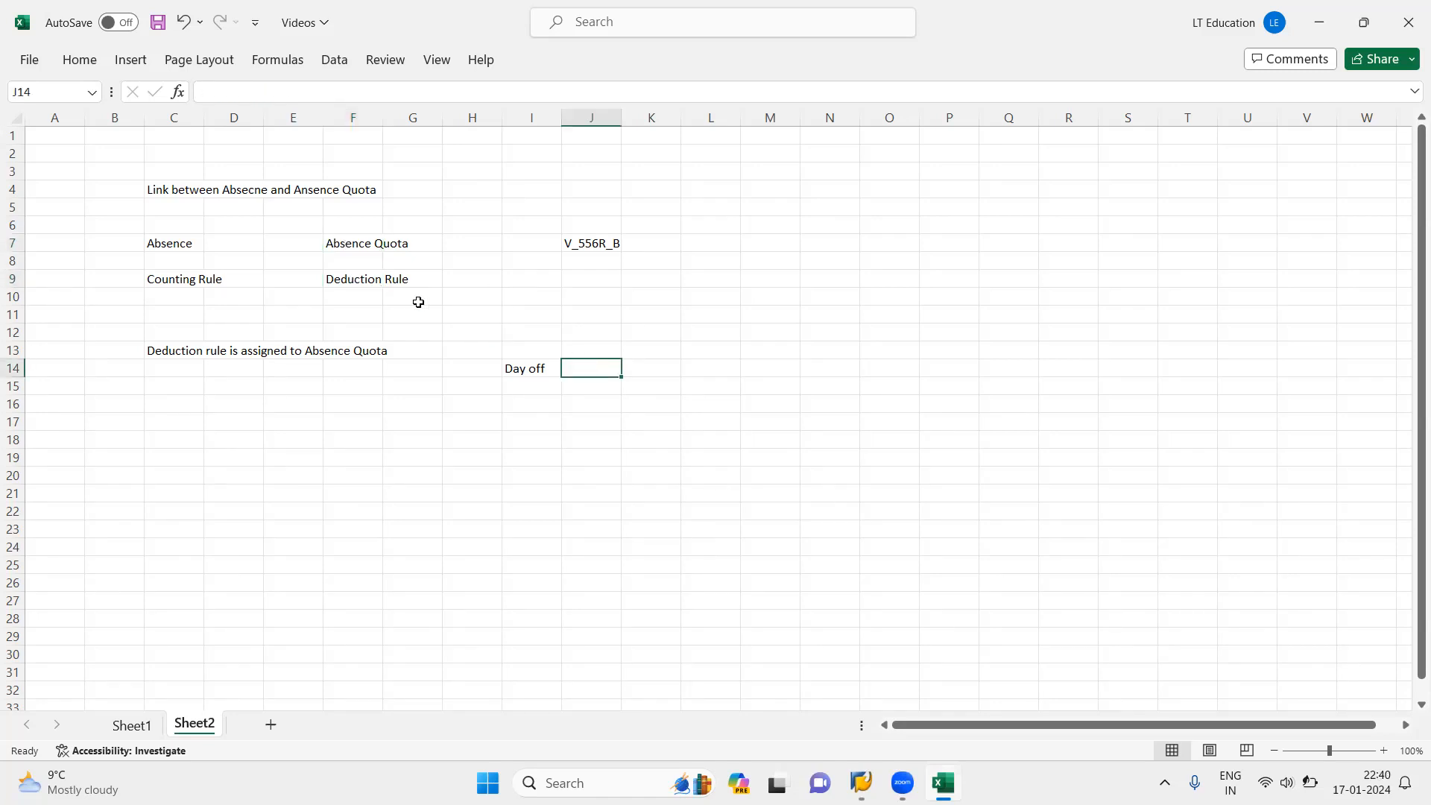
{"action": "left_click", "coordinate": [361, 244]}
{"action": "left_click", "coordinate": [350, 279]}
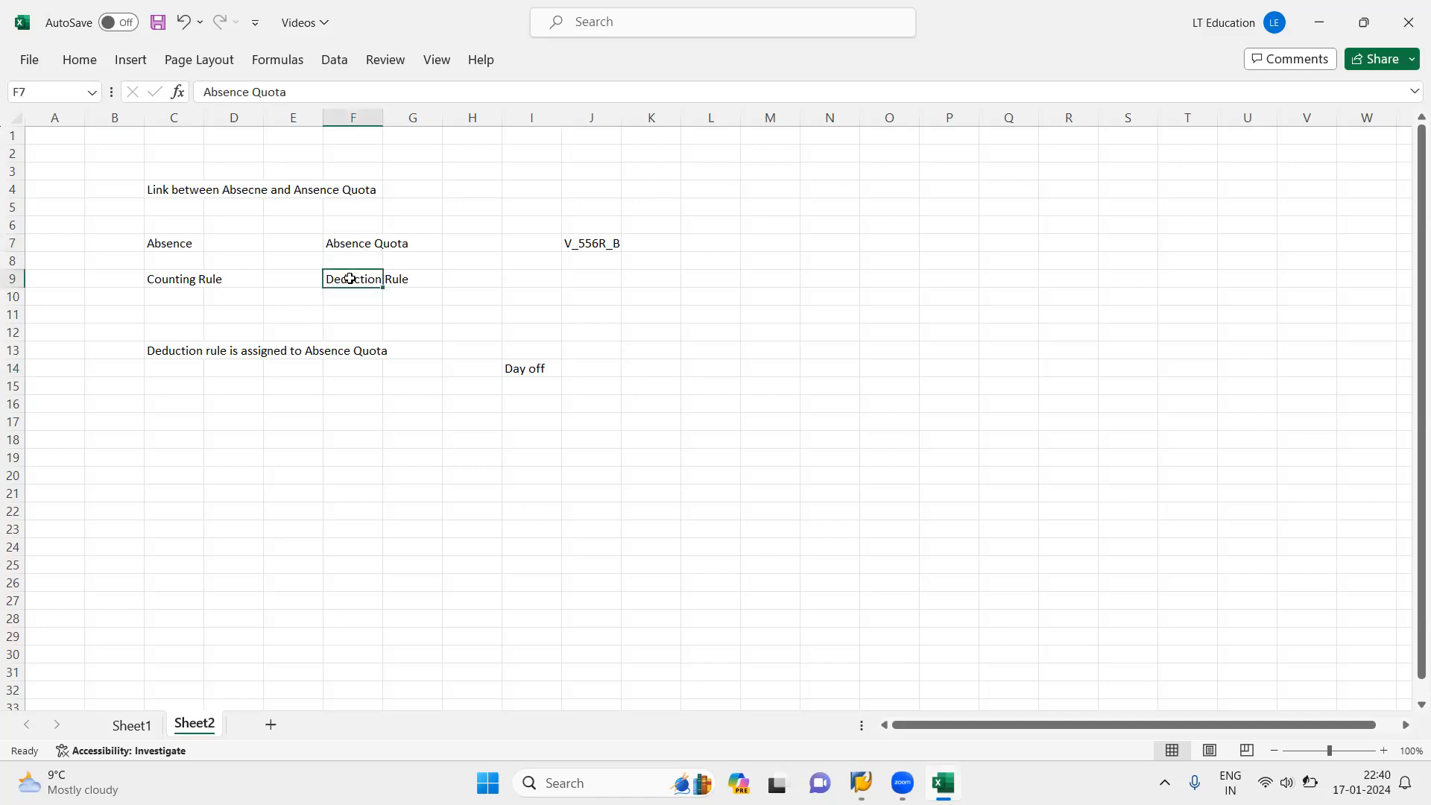
{"action": "left_click", "coordinate": [353, 242]}
{"action": "left_click", "coordinate": [354, 284]}
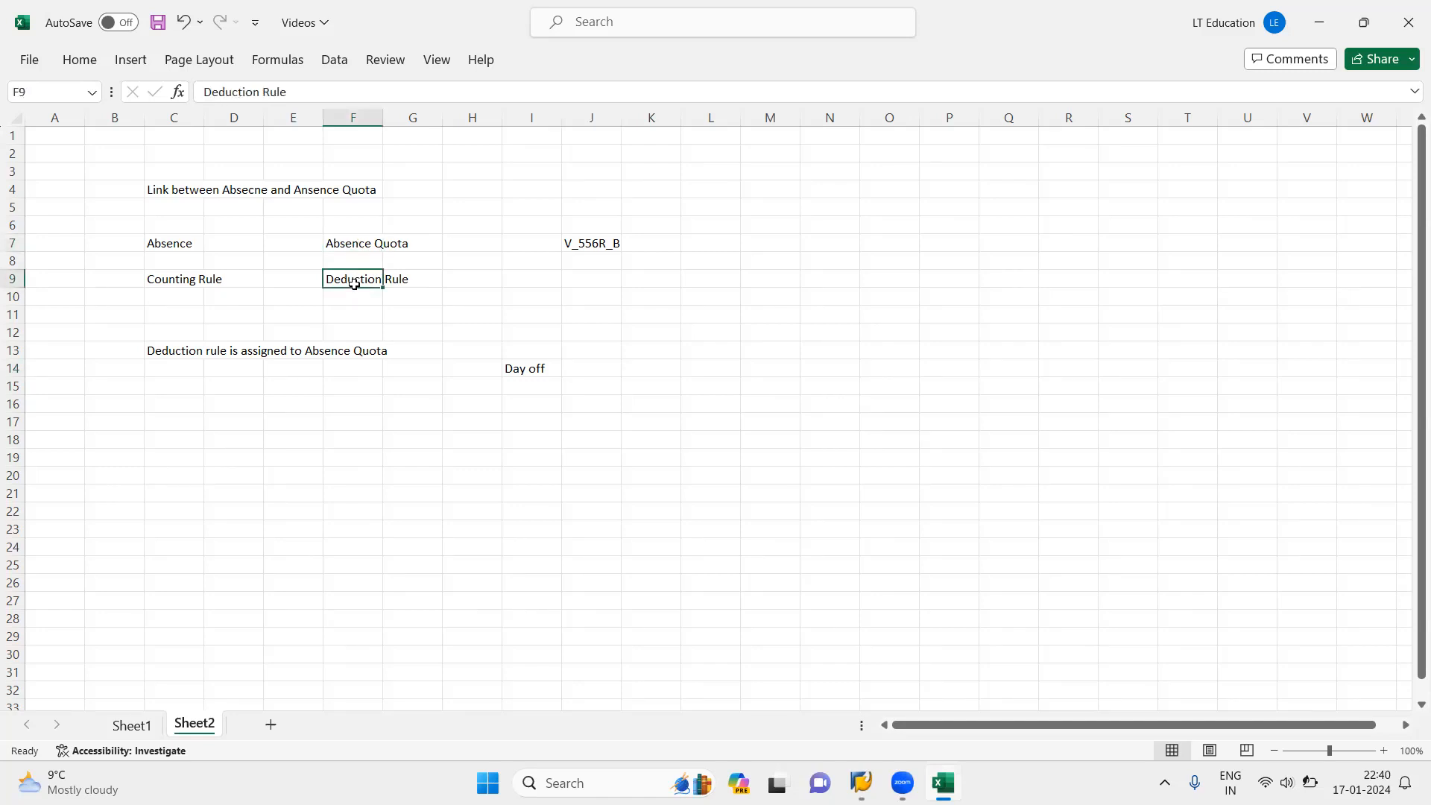
{"action": "left_click", "coordinate": [485, 326]}
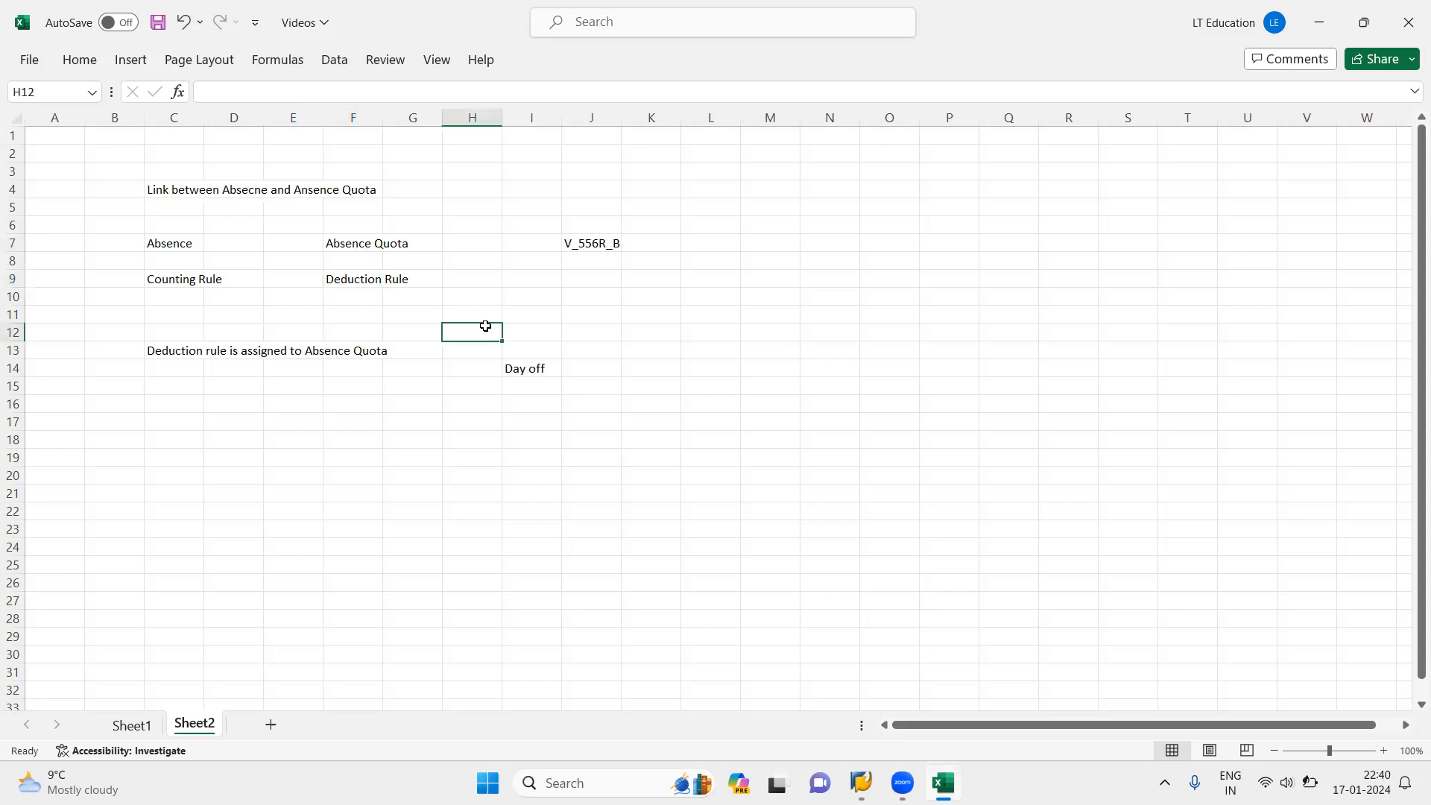
Step: Review in the notes how the absence's counting rule links to the deduction rule and the absence quota
{"action": "left_click", "coordinate": [175, 238]}
{"action": "left_click", "coordinate": [159, 278]}
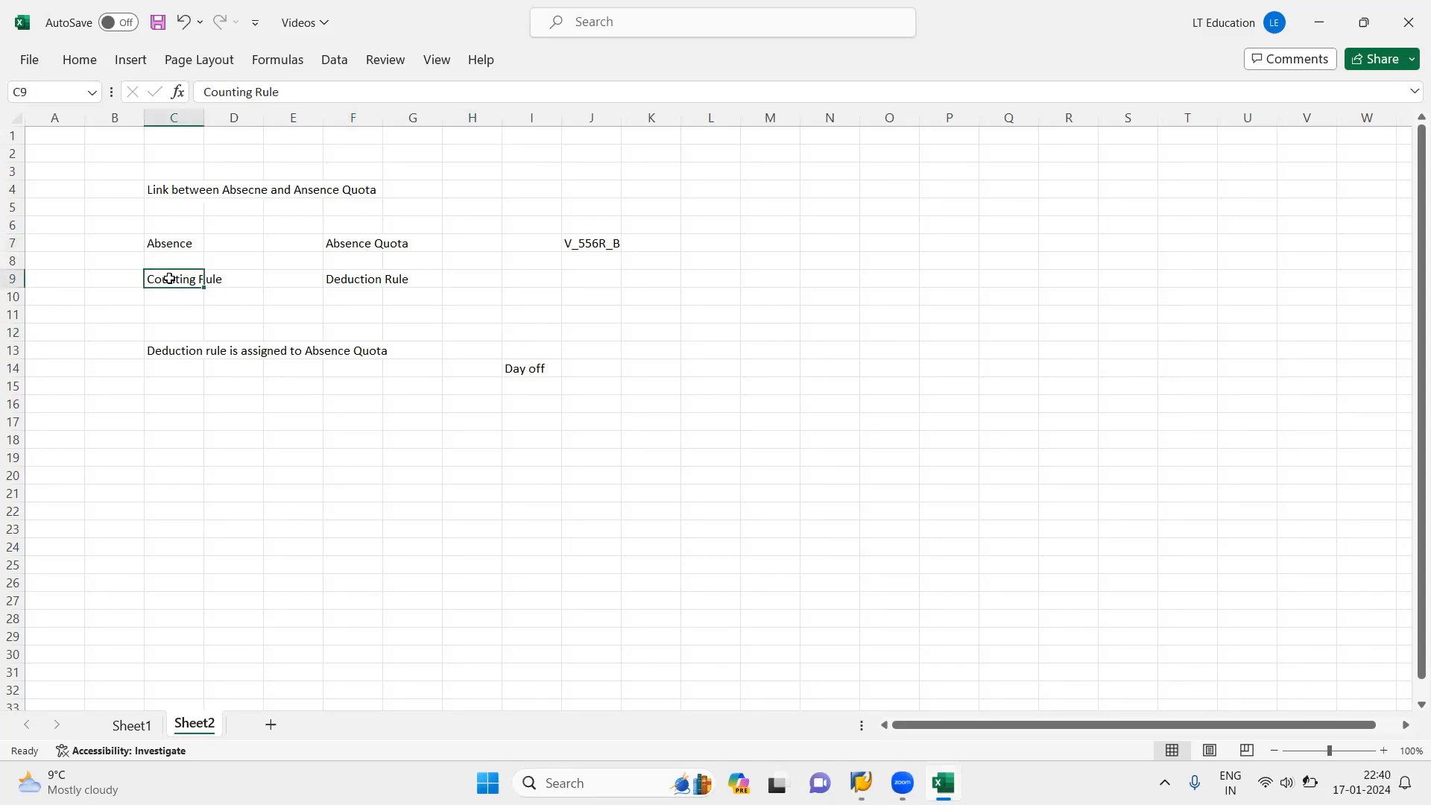
{"action": "left_click", "coordinate": [346, 295]}
{"action": "left_click", "coordinate": [344, 278]}
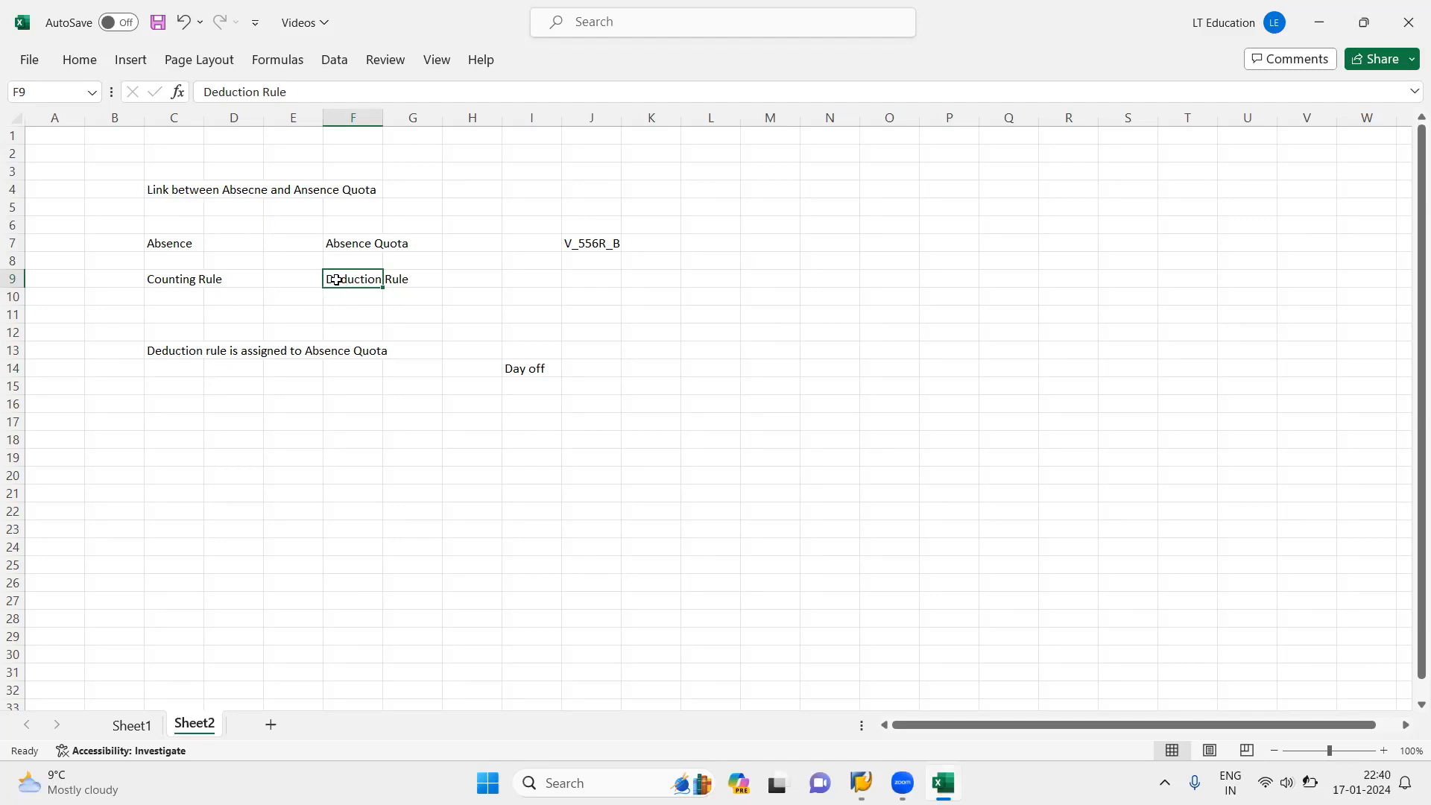
{"action": "left_click", "coordinate": [202, 280]}
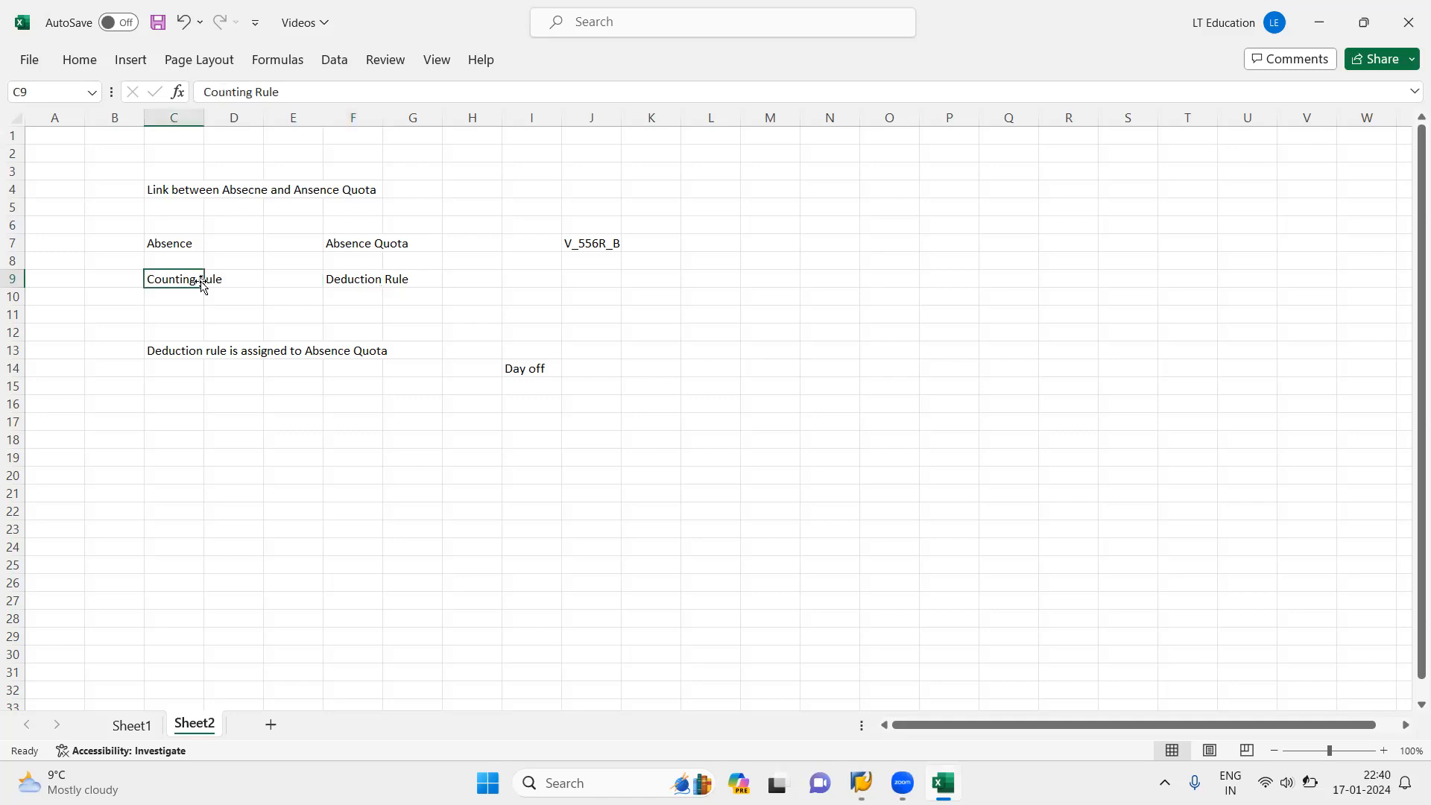
{"action": "left_click", "coordinate": [356, 249]}
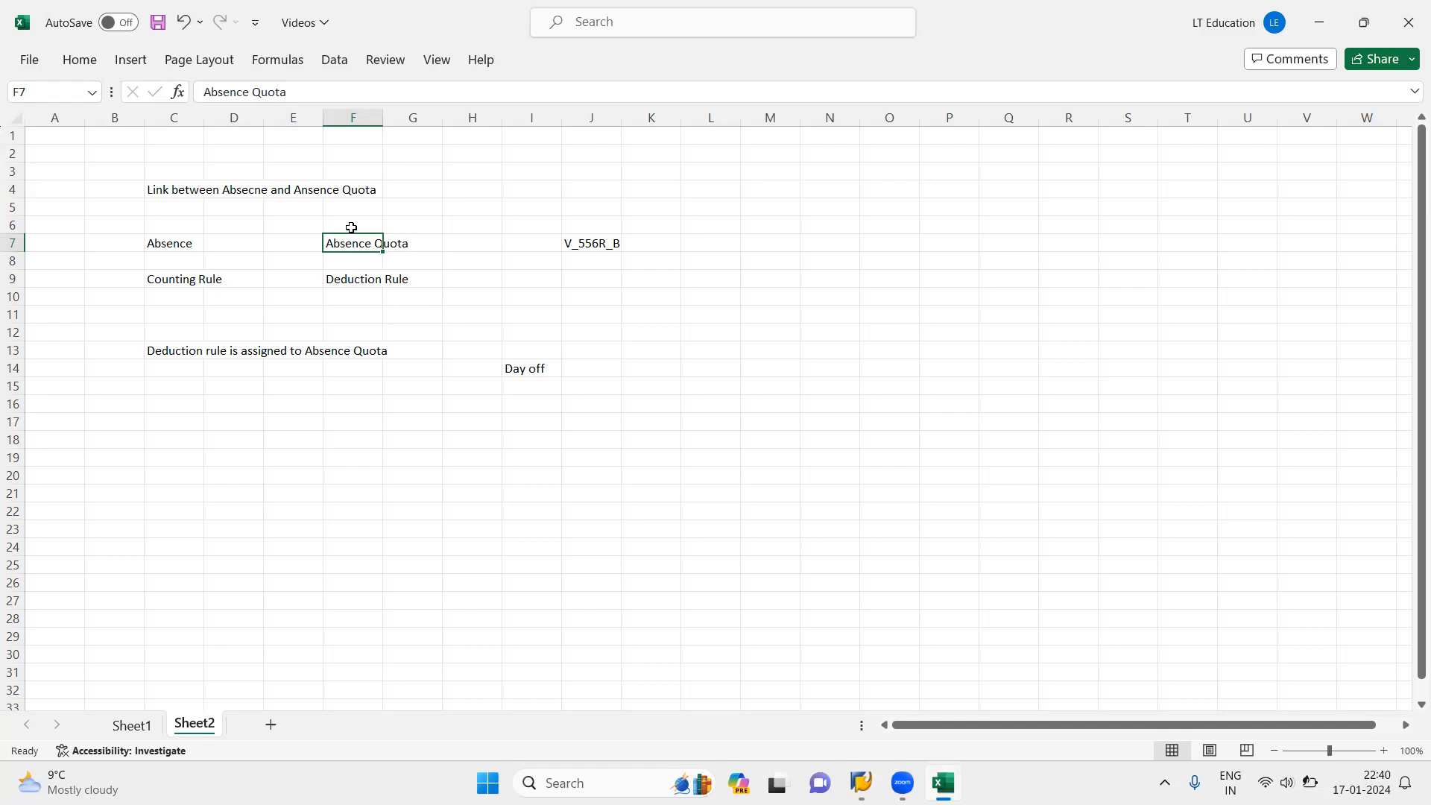
{"action": "left_click", "coordinate": [361, 279]}
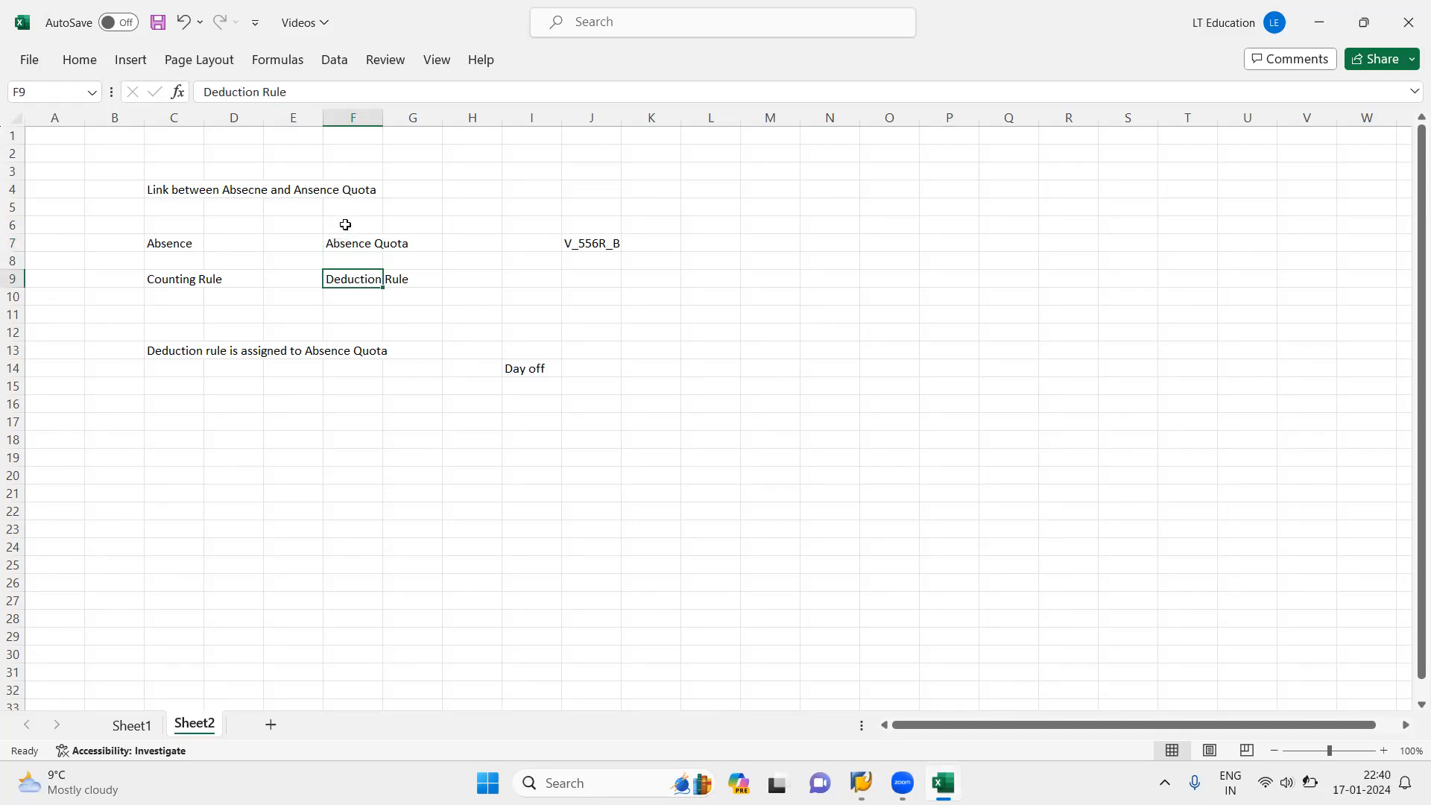
{"action": "left_click", "coordinate": [366, 249]}
{"action": "left_click", "coordinate": [352, 278]}
{"action": "left_click", "coordinate": [193, 276]}
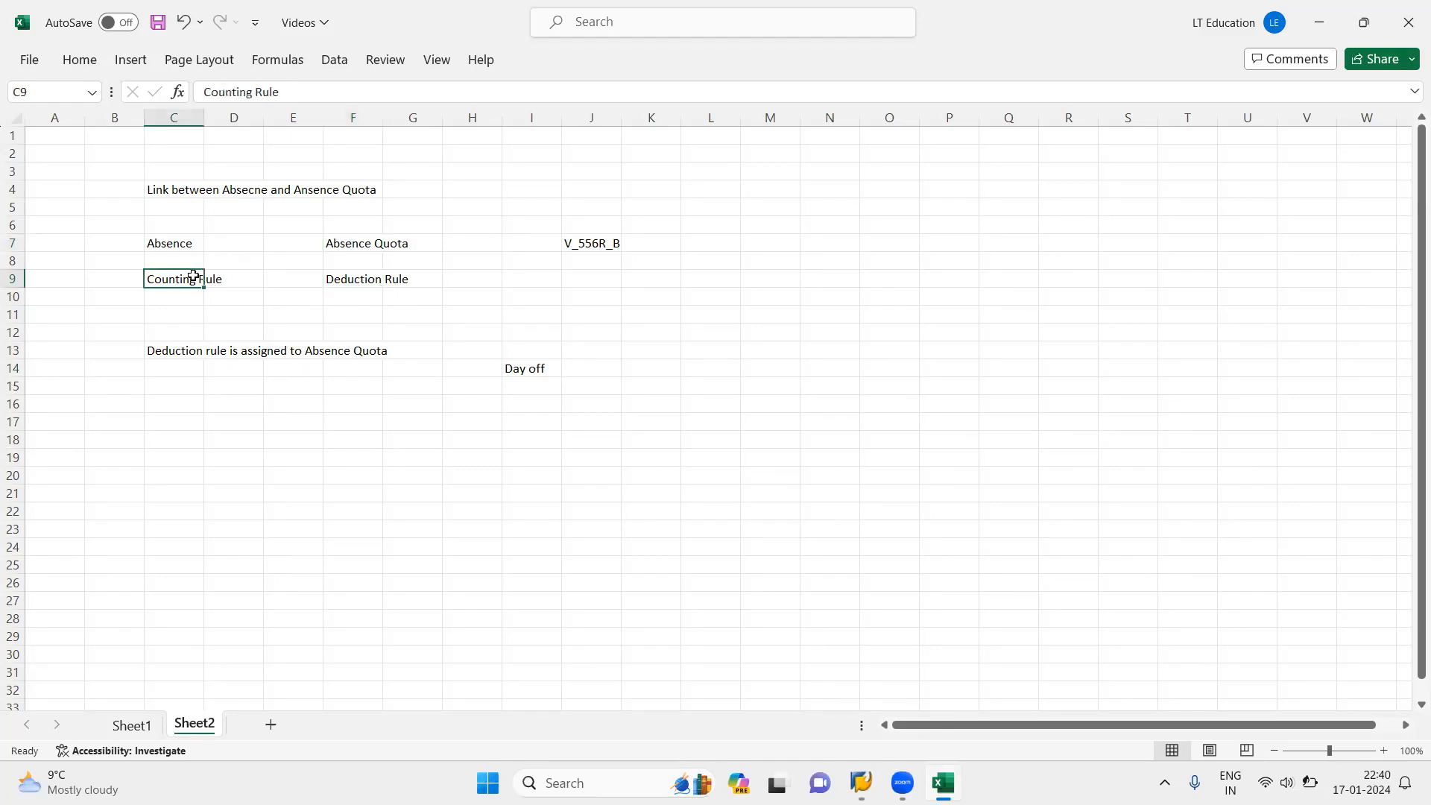
{"action": "left_click", "coordinate": [170, 238]}
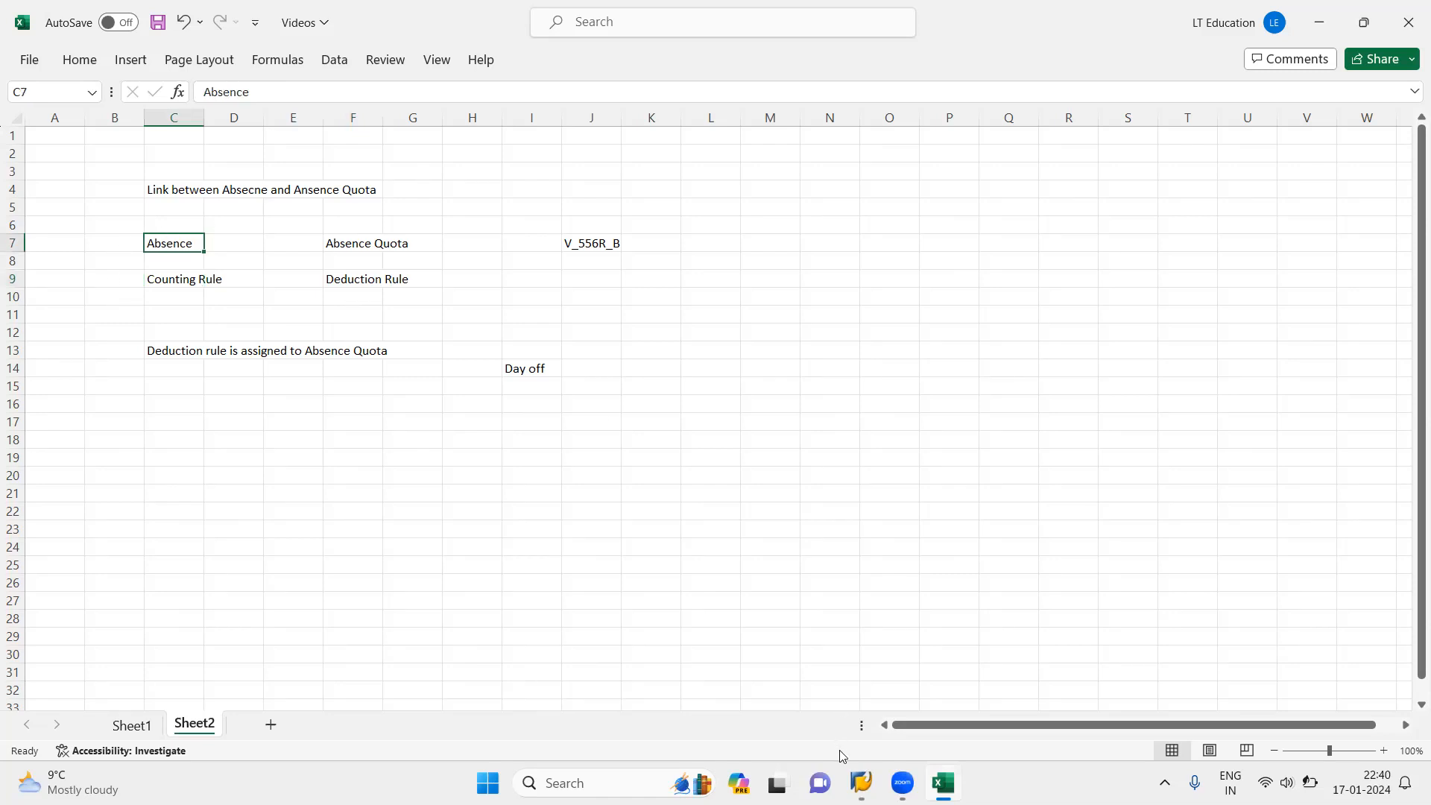
Step: Switch back to the new counting rule entry in SAP, check its conditions down to the deduction rule, and try to save it
{"action": "left_click", "coordinate": [862, 783]}
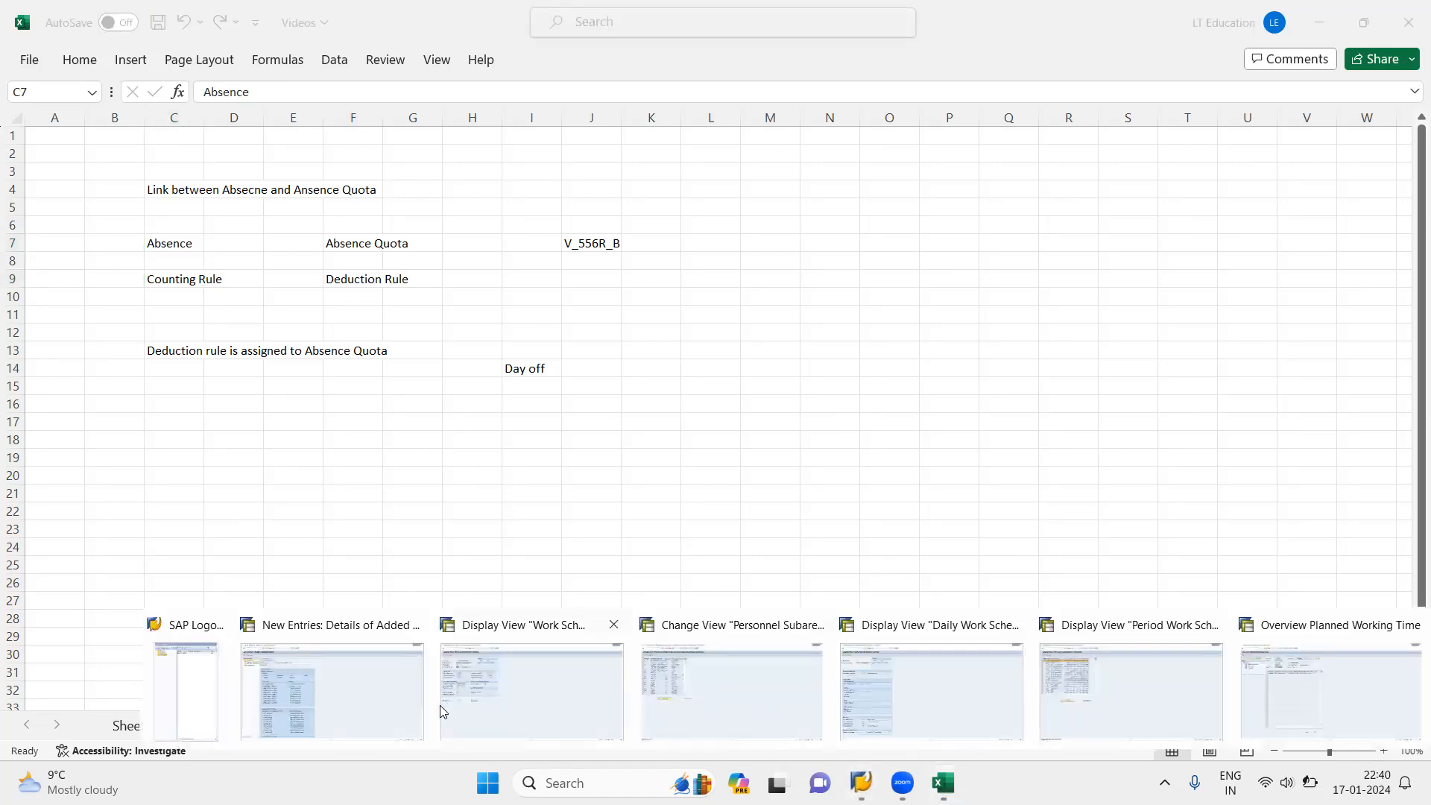
{"action": "left_click", "coordinate": [410, 705]}
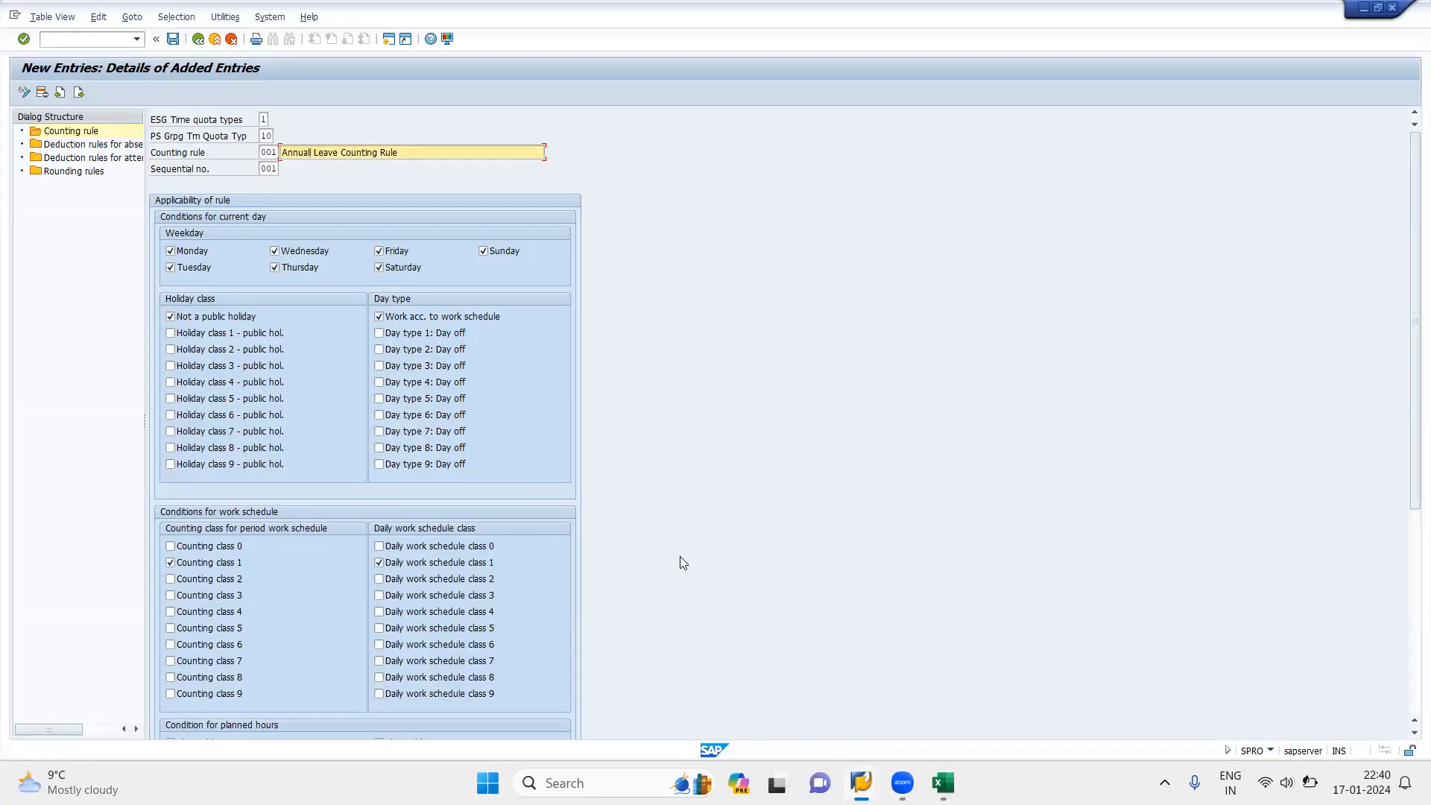
{"action": "left_click_drag", "start_coordinate": [1411, 489], "coordinate": [1406, 720]}
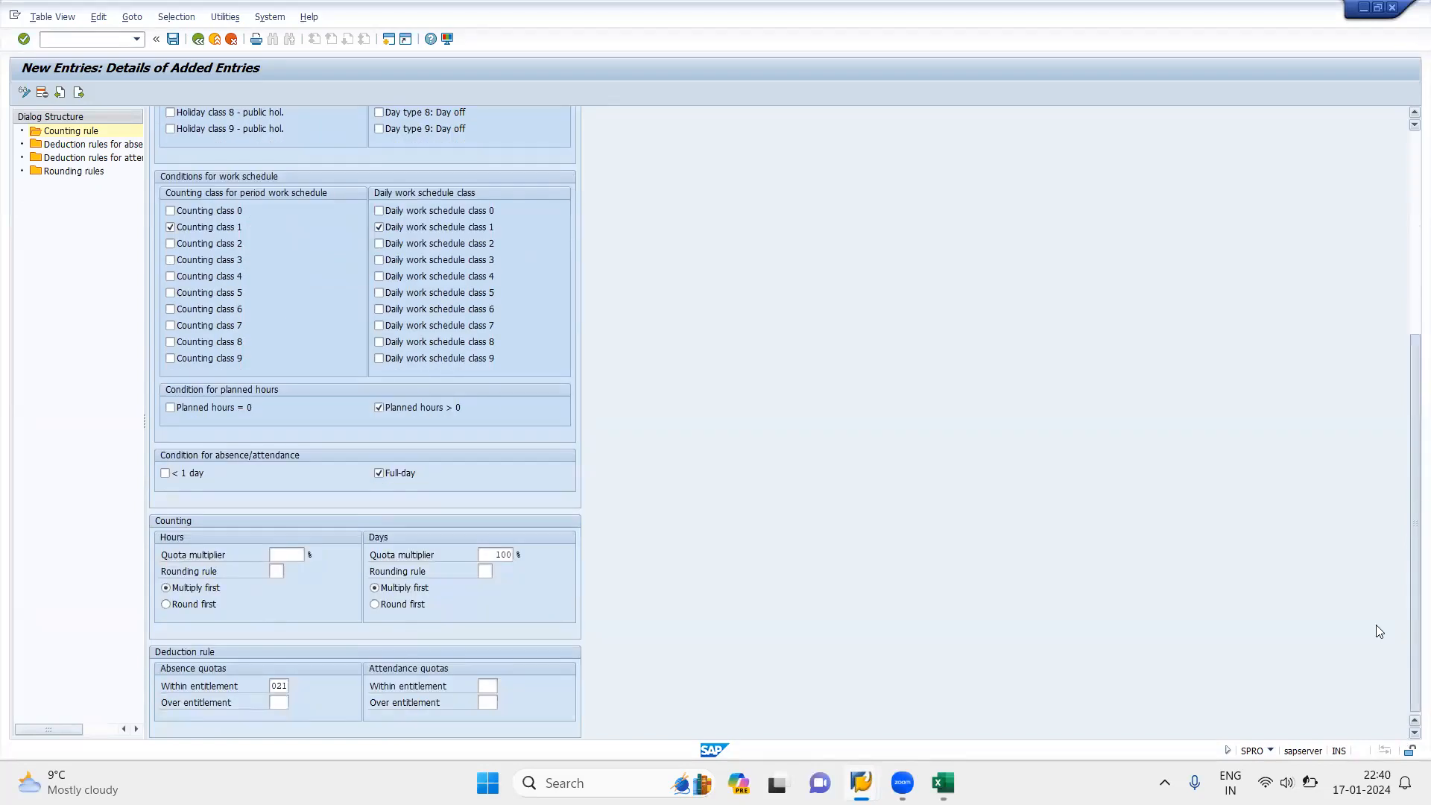
{"action": "scroll", "coordinate": [1379, 632], "scroll_direction": "up", "scroll_amount": 5}
{"action": "left_click", "coordinate": [173, 40]}
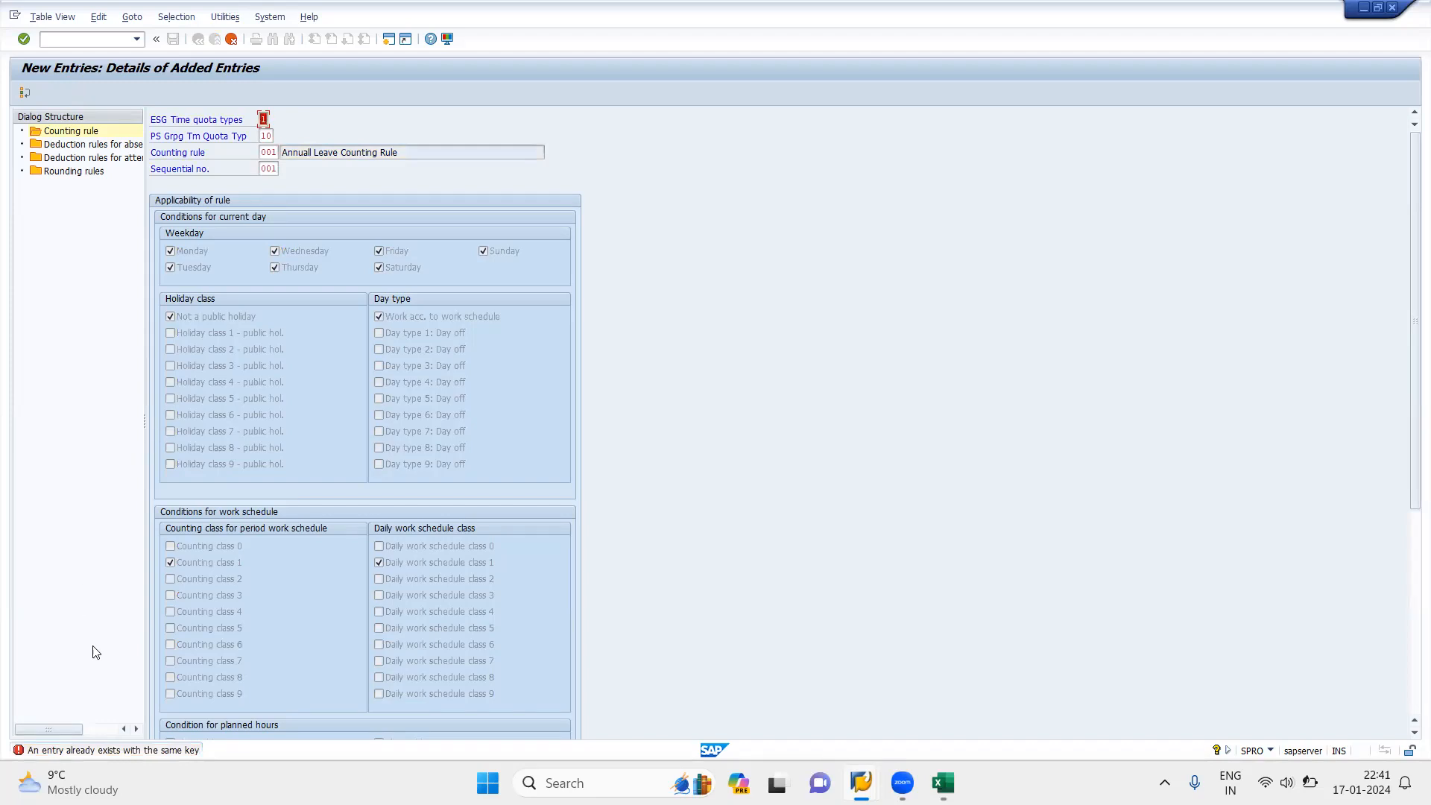
Step: Set the sequential number of counting rule 001 to 002
{"action": "left_click", "coordinate": [275, 153]}
{"action": "left_click", "coordinate": [275, 170]}
{"action": "key", "text": "Return"}
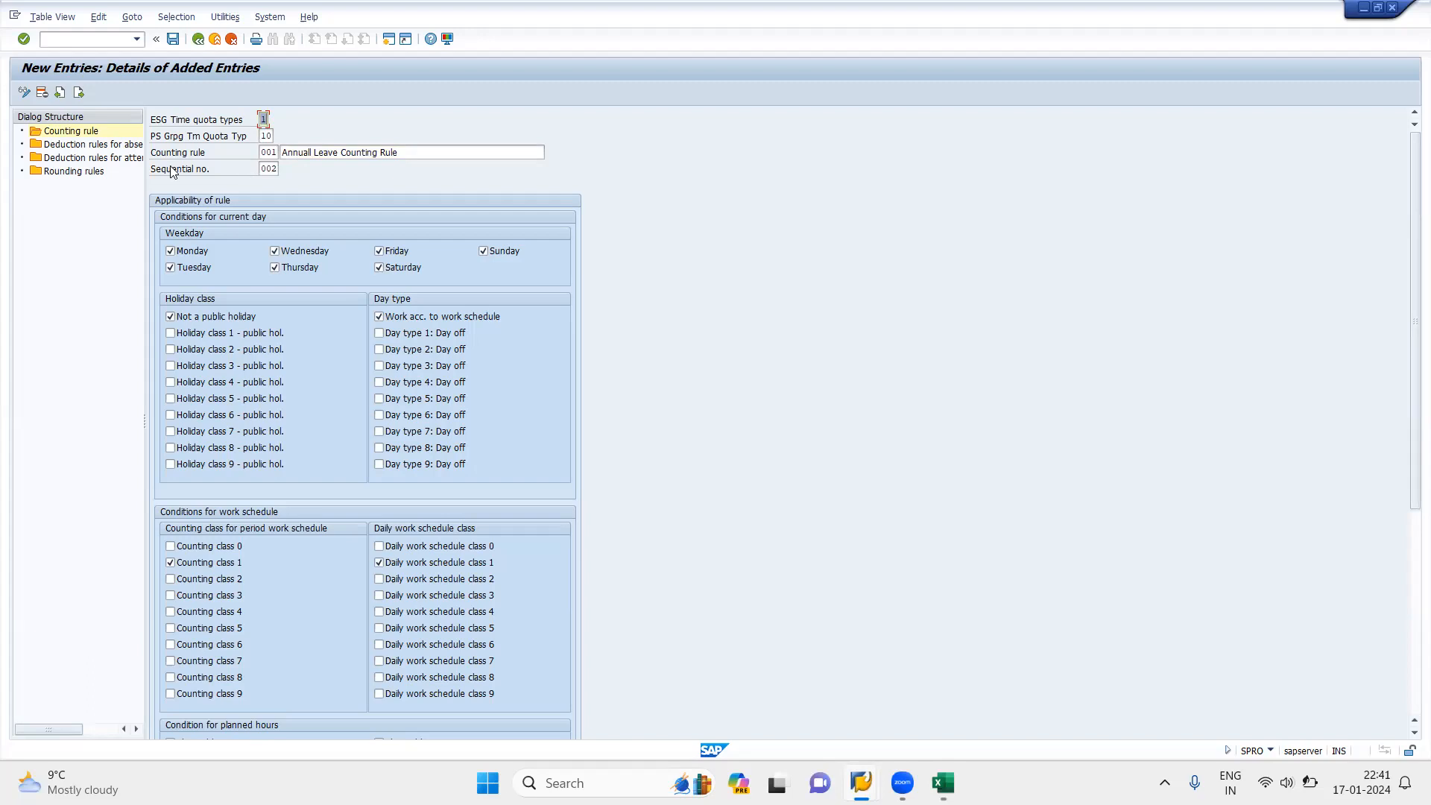
Step: Correct the rule's text to "Annual Leave Counting Rule" and save the entry, confirming the customizing request
{"action": "left_click", "coordinate": [310, 152]}
{"action": "key", "text": "BackSpace"}
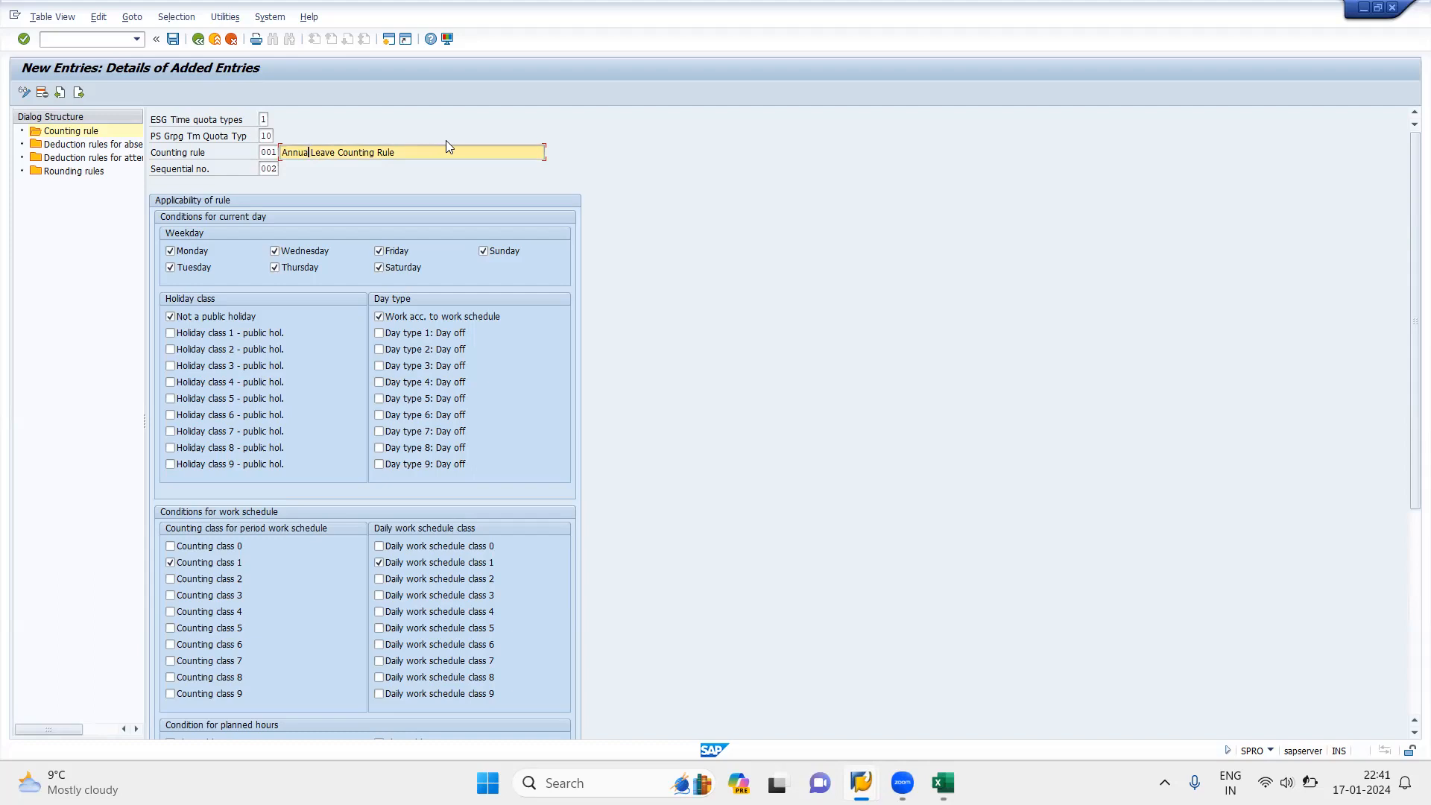
{"action": "left_click", "coordinate": [174, 40]}
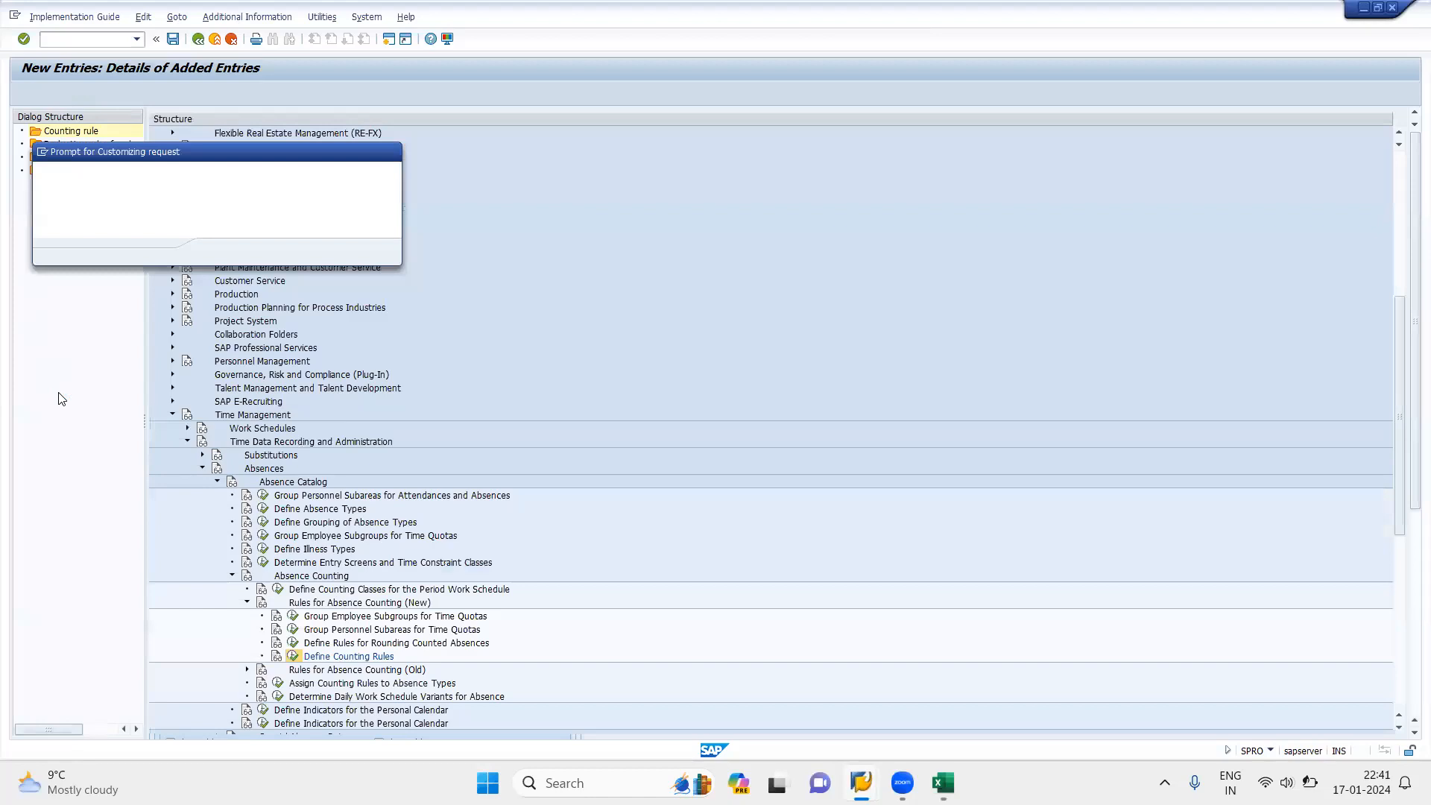
{"action": "left_click", "coordinate": [218, 251]}
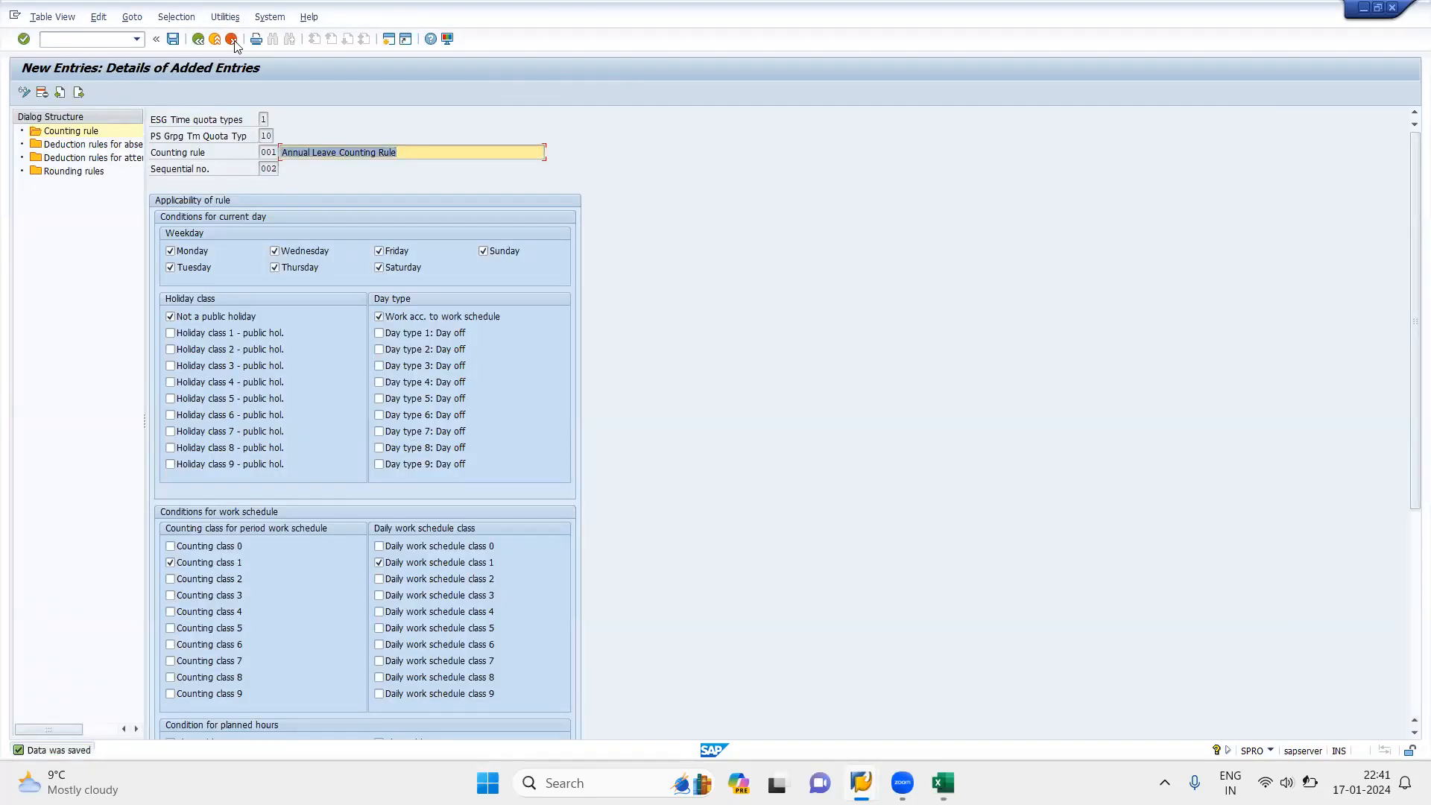
Step: Display the saved counting rule as a printable list, and return to its detail view
{"action": "left_click", "coordinate": [256, 40]}
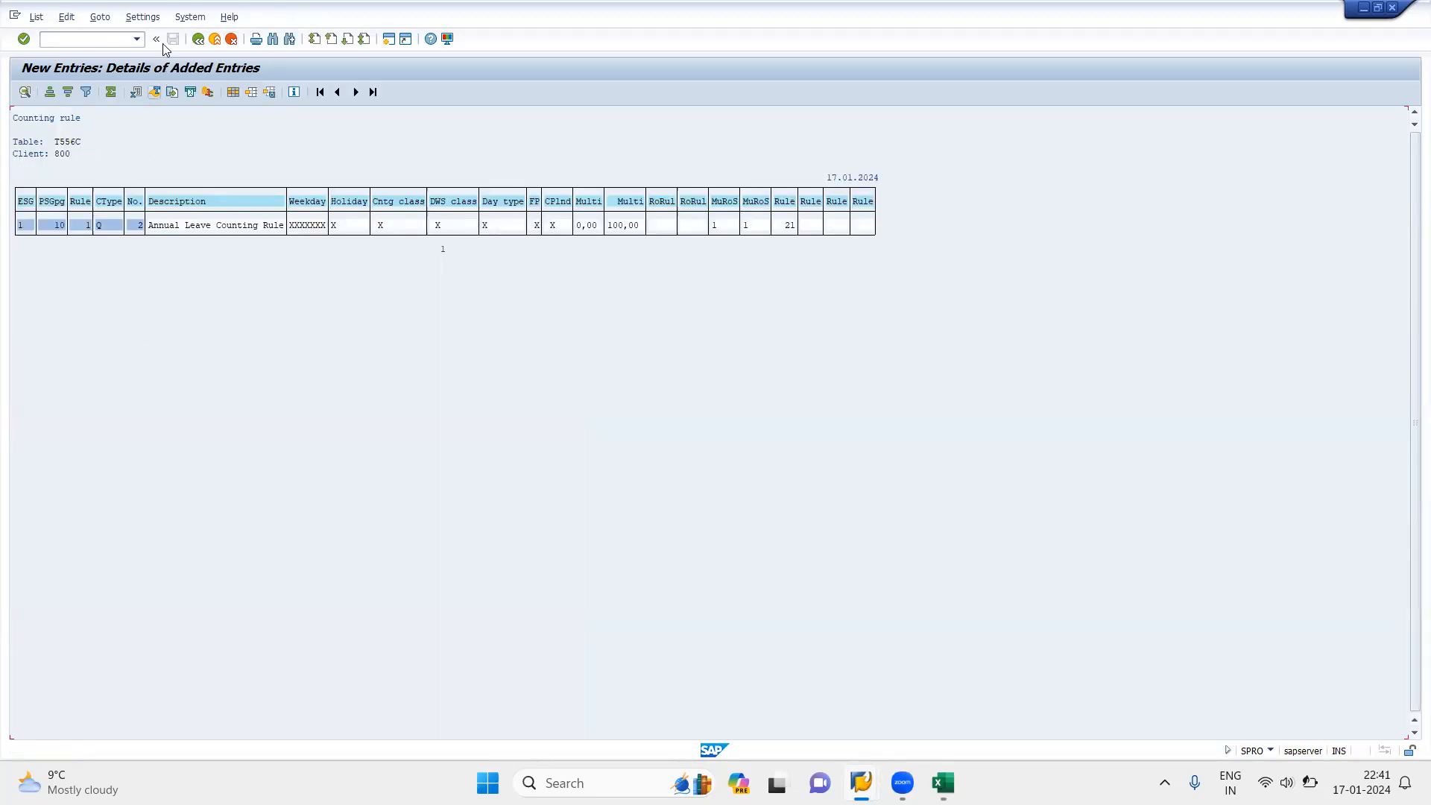
{"action": "left_click", "coordinate": [198, 42]}
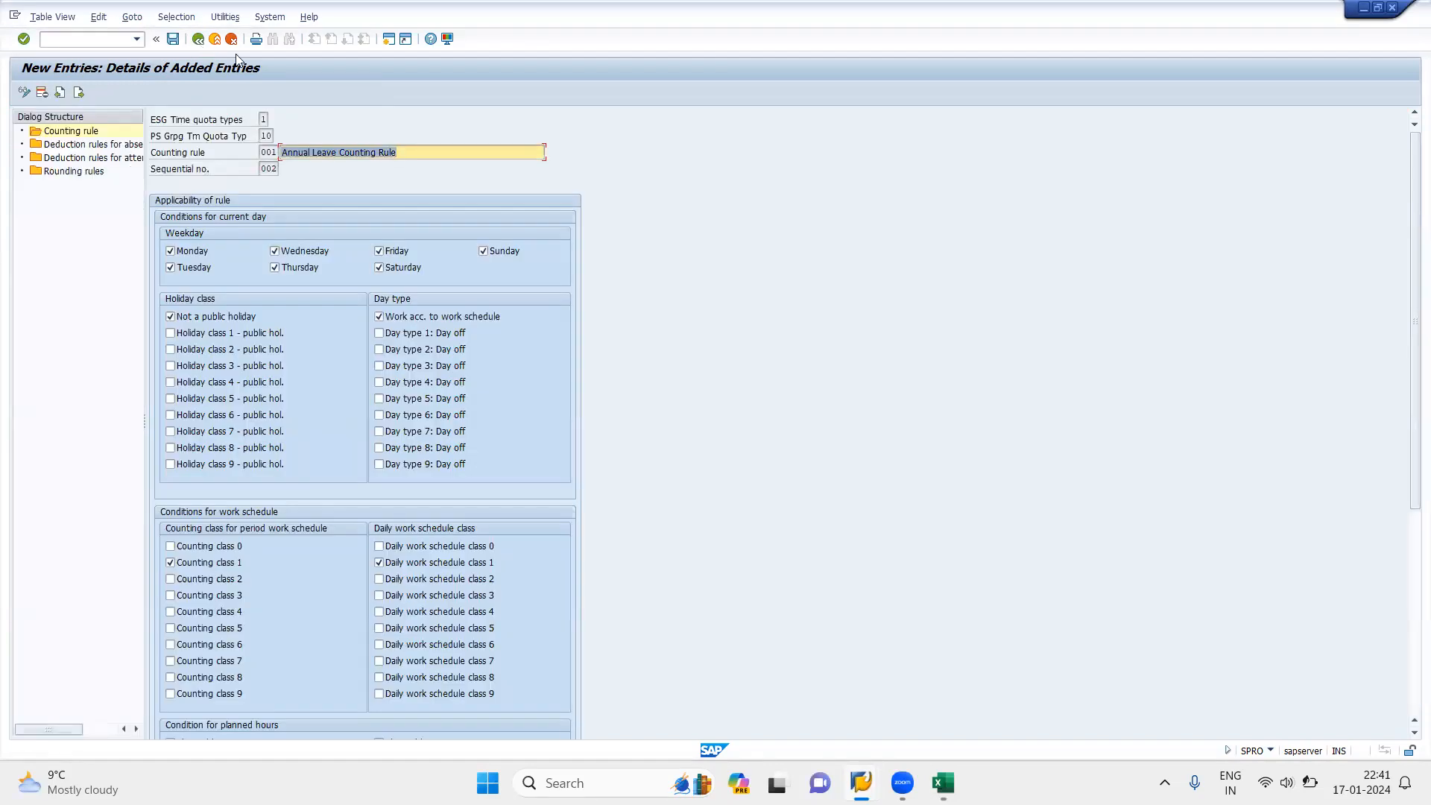